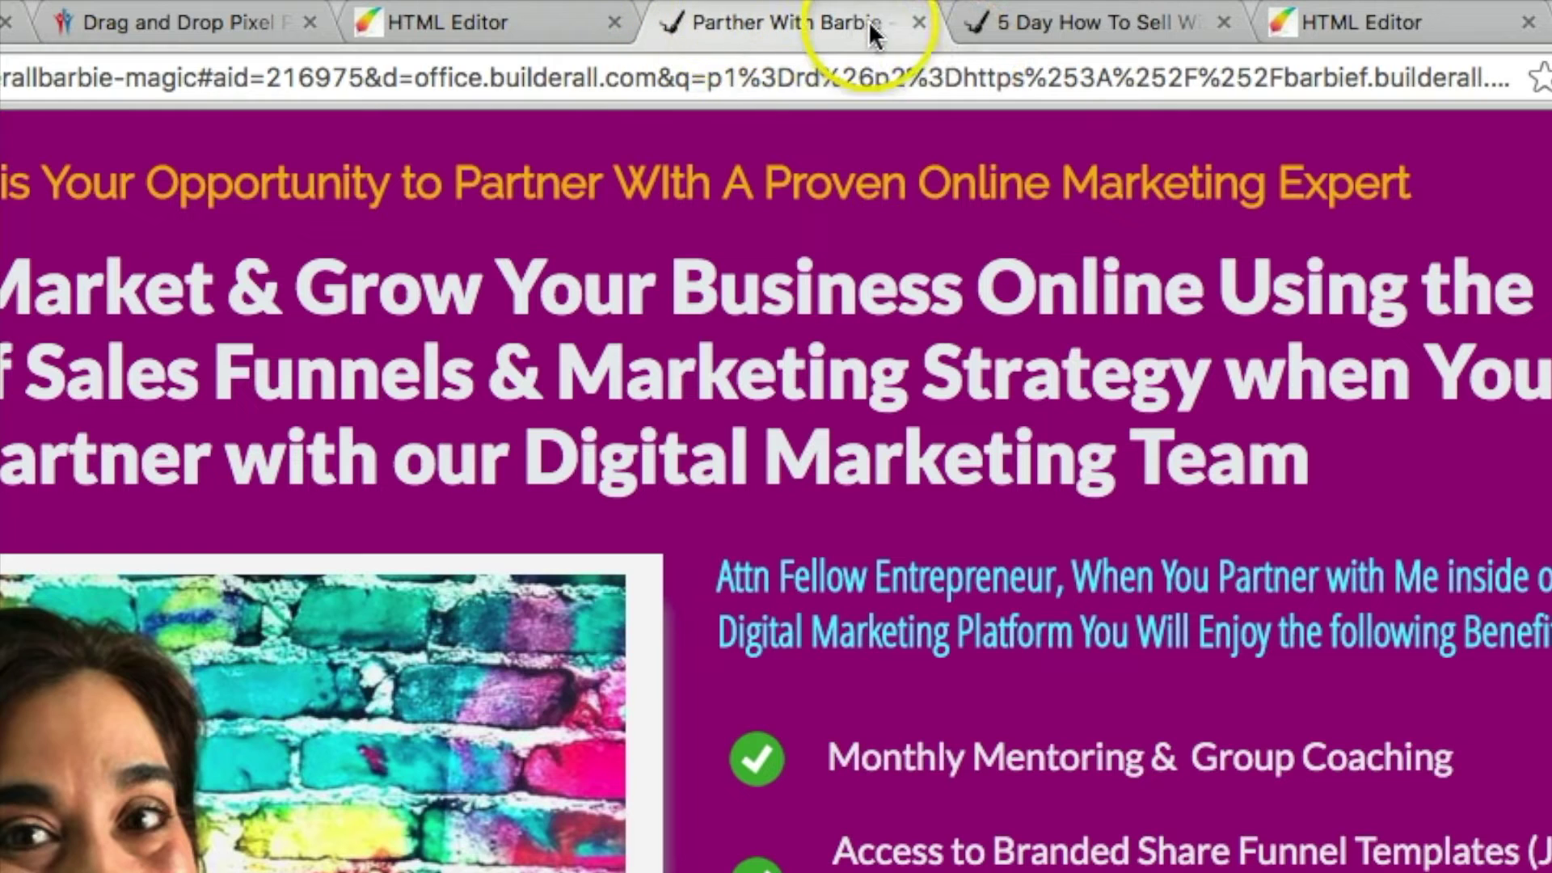
View the live 5 Day How To Sell Without Selling page and return to the live partner opt-in page.
click(1029, 26)
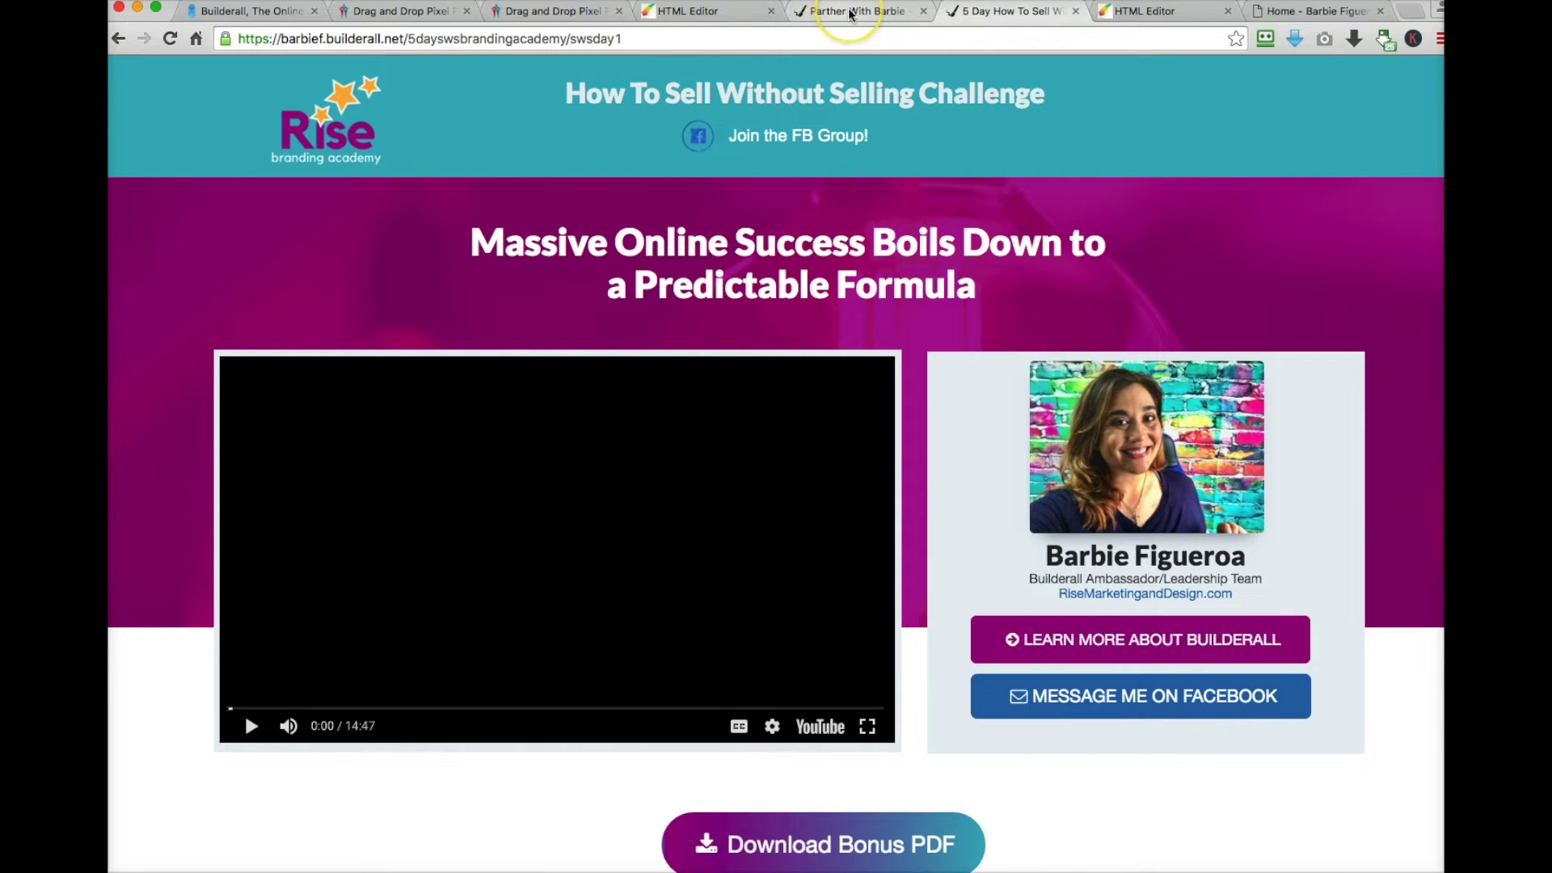
click(849, 13)
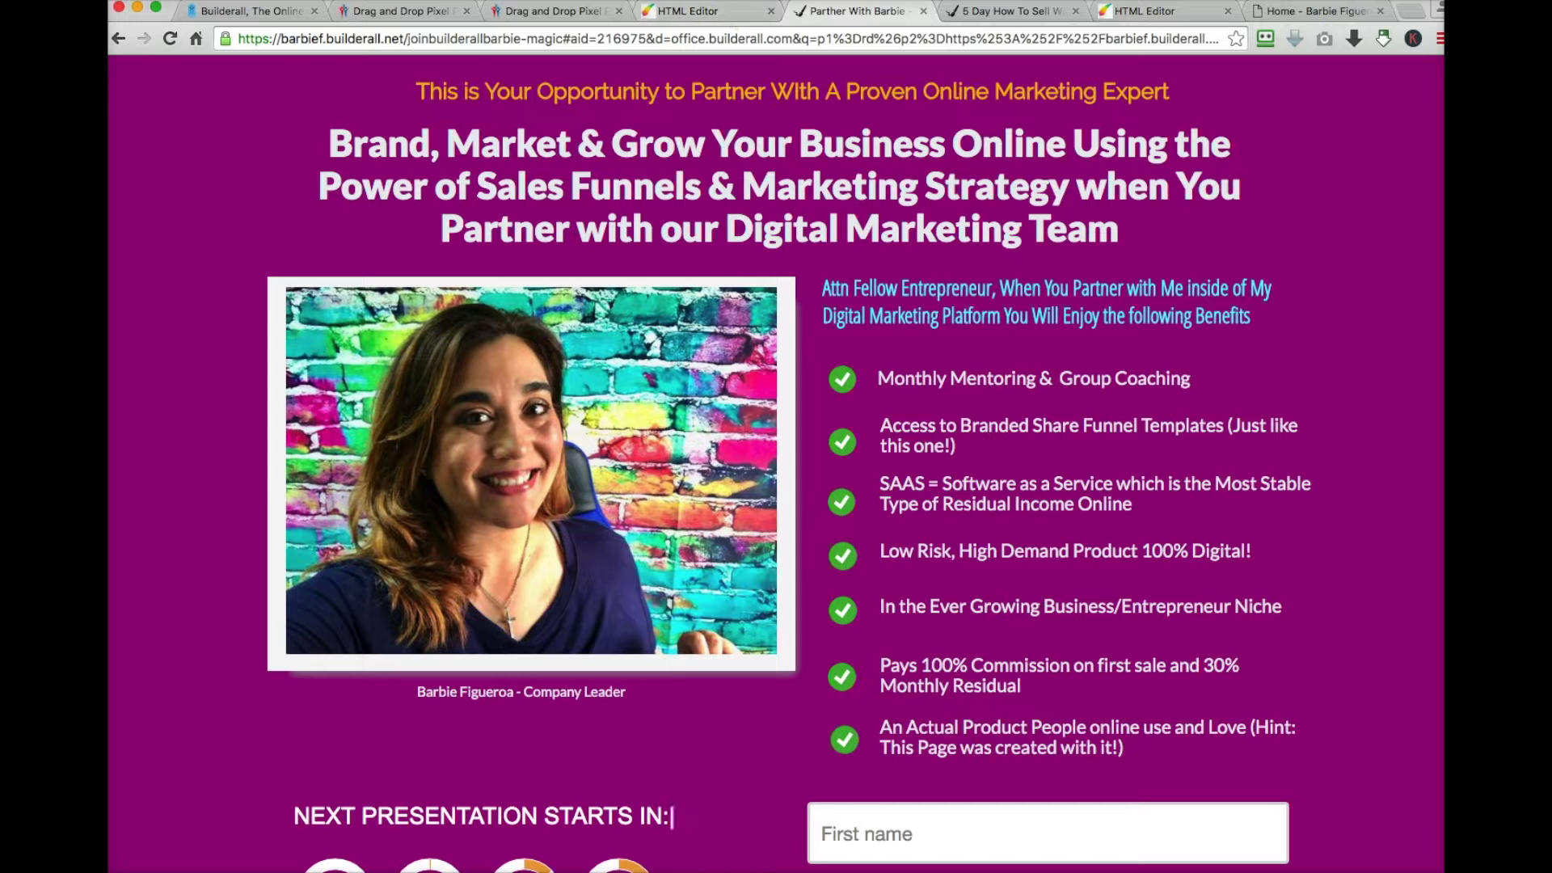
Open the Sales Funnels templates of the Drag and Drop Pixel Perfect builder in the Builderall office.
click(537, 11)
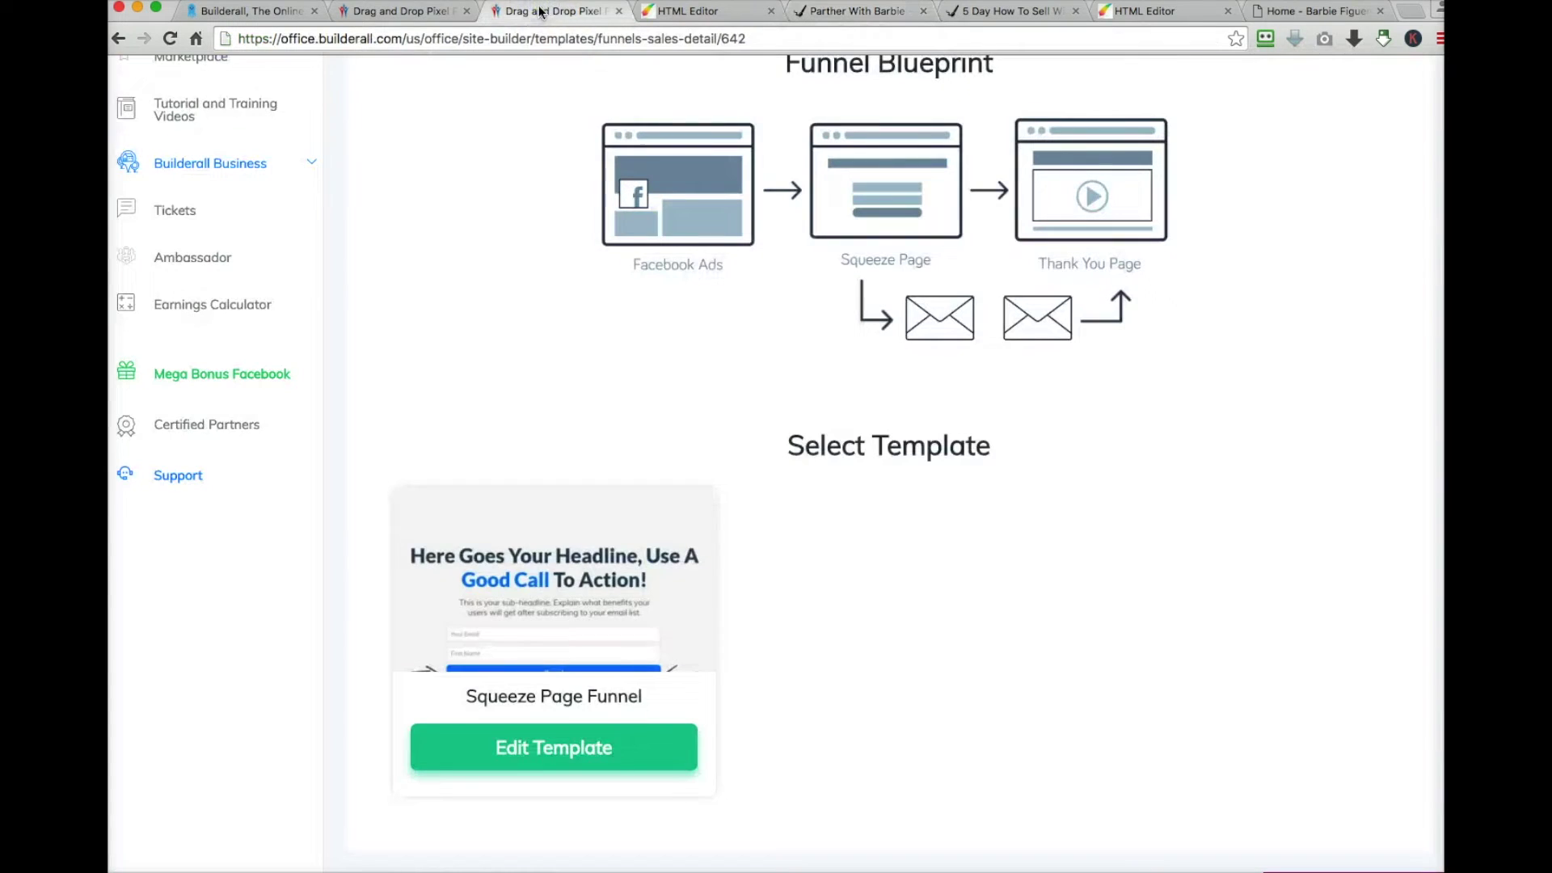
click(400, 11)
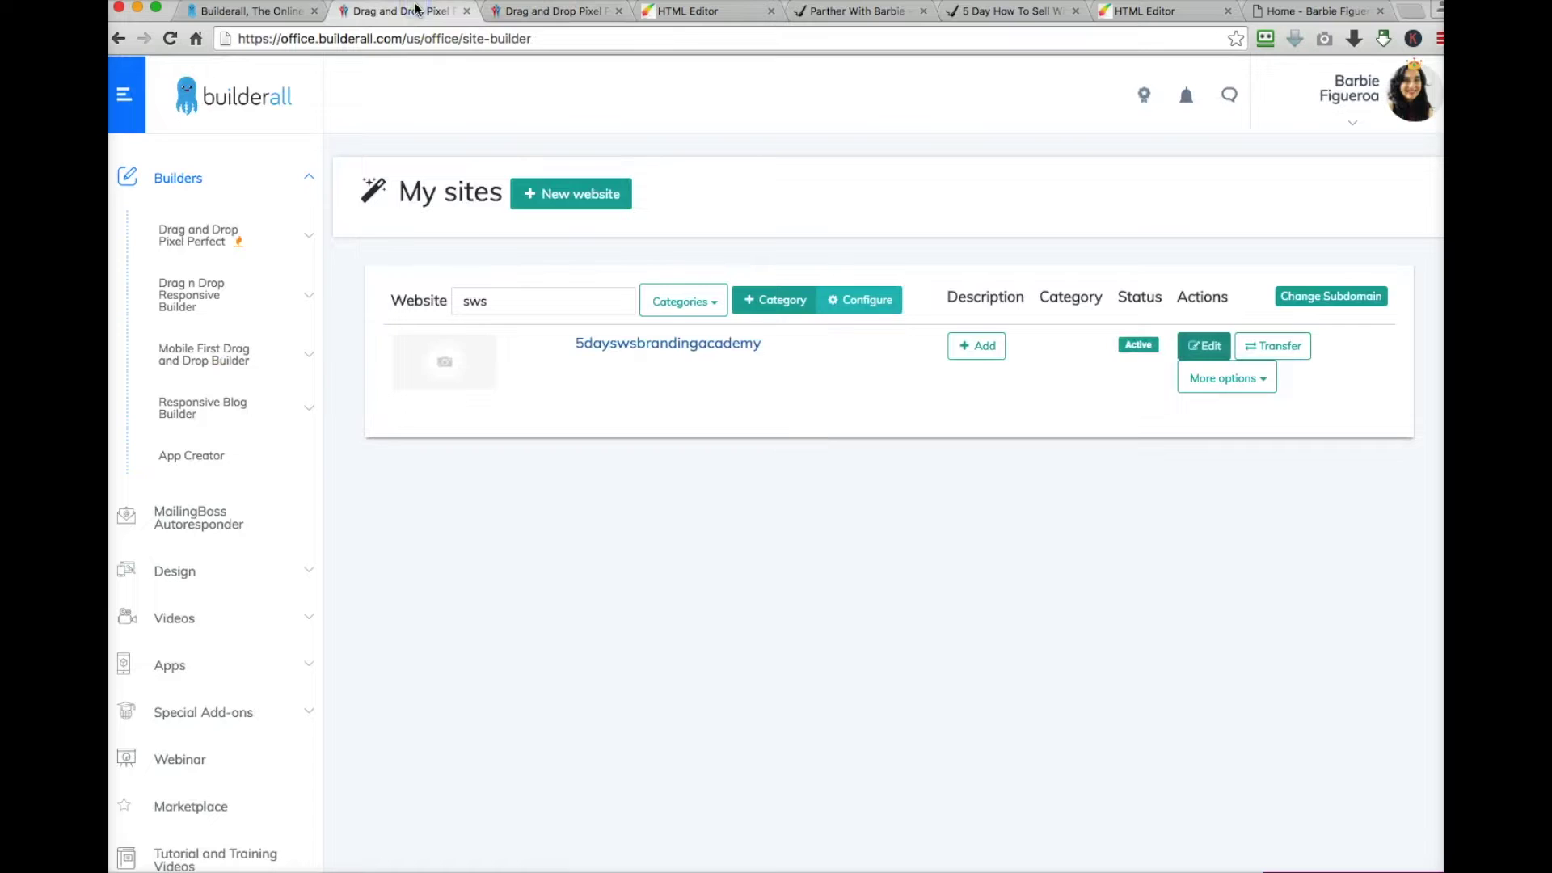
click(196, 236)
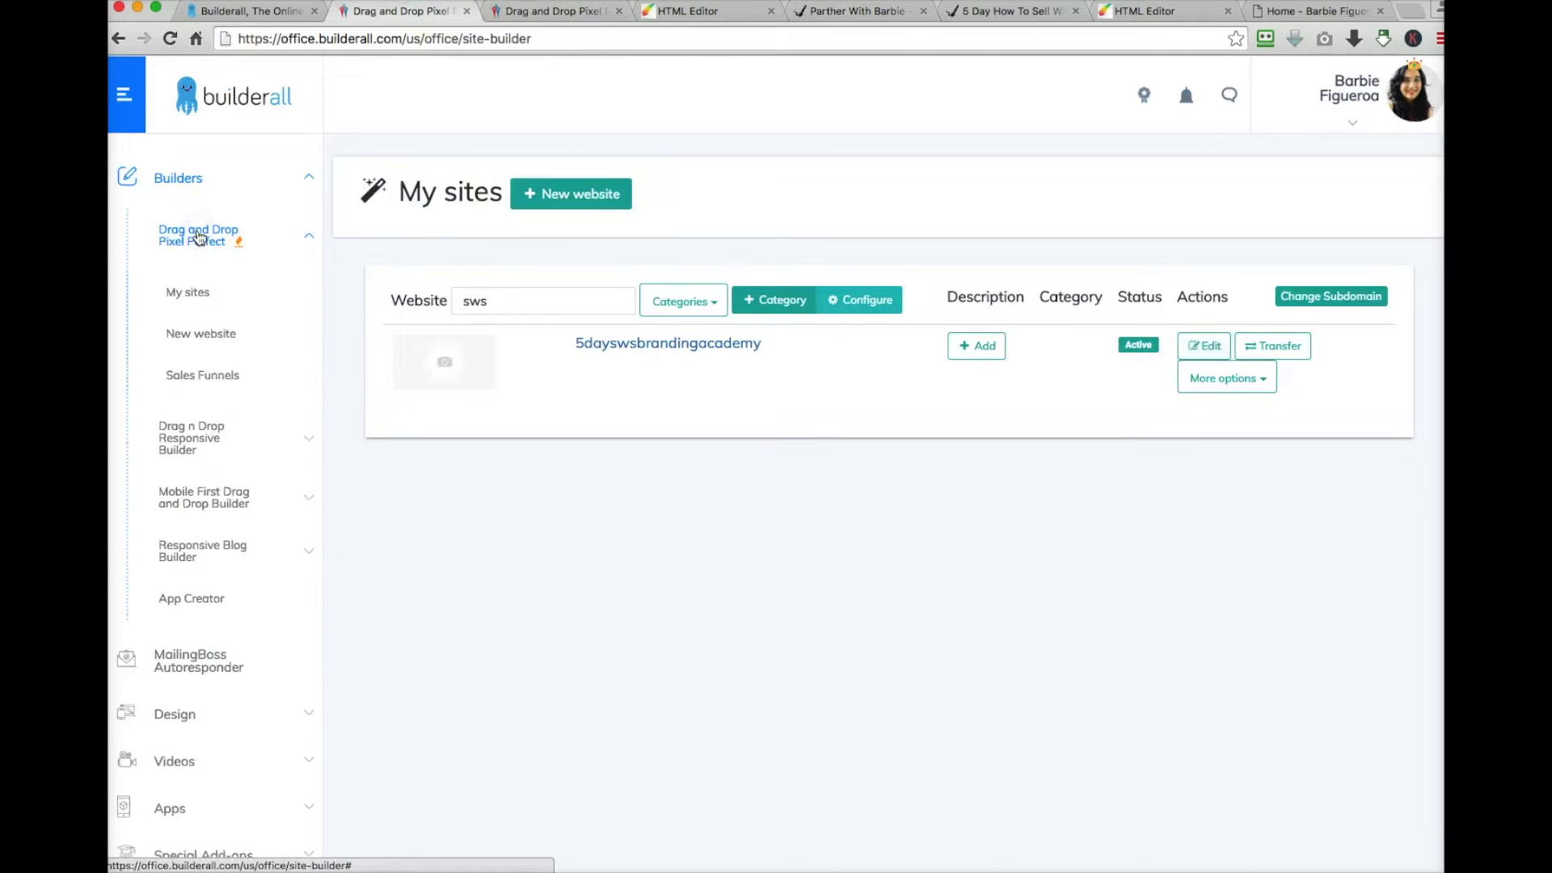
click(212, 378)
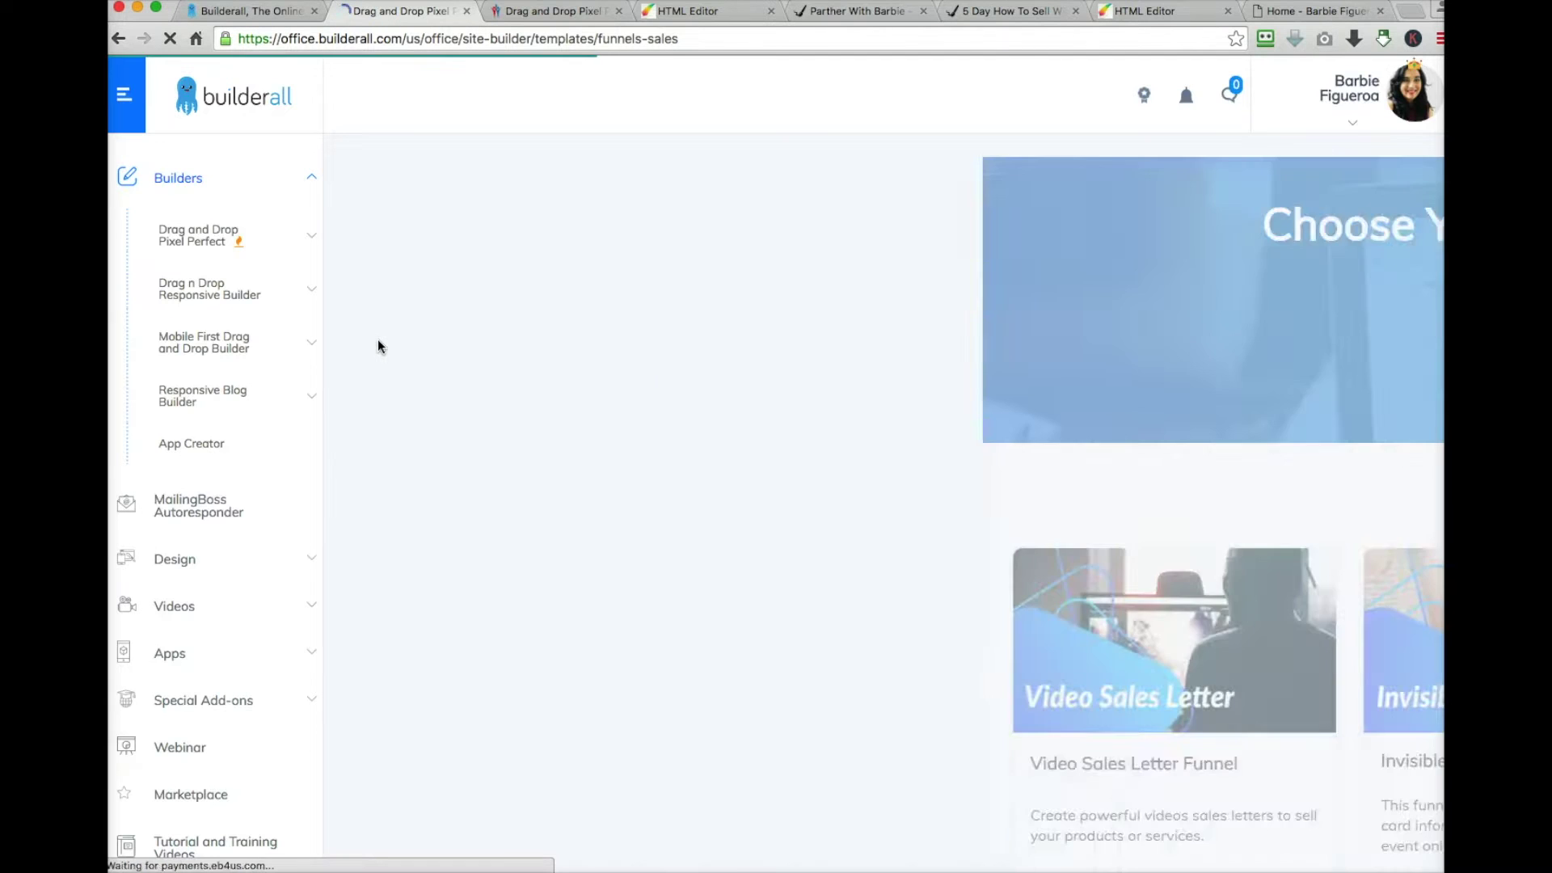
Choose the Squeeze Page Funnel from the funnel templates and open its template for editing.
scroll(702, 438, down, 3)
scroll(702, 437, down, 15)
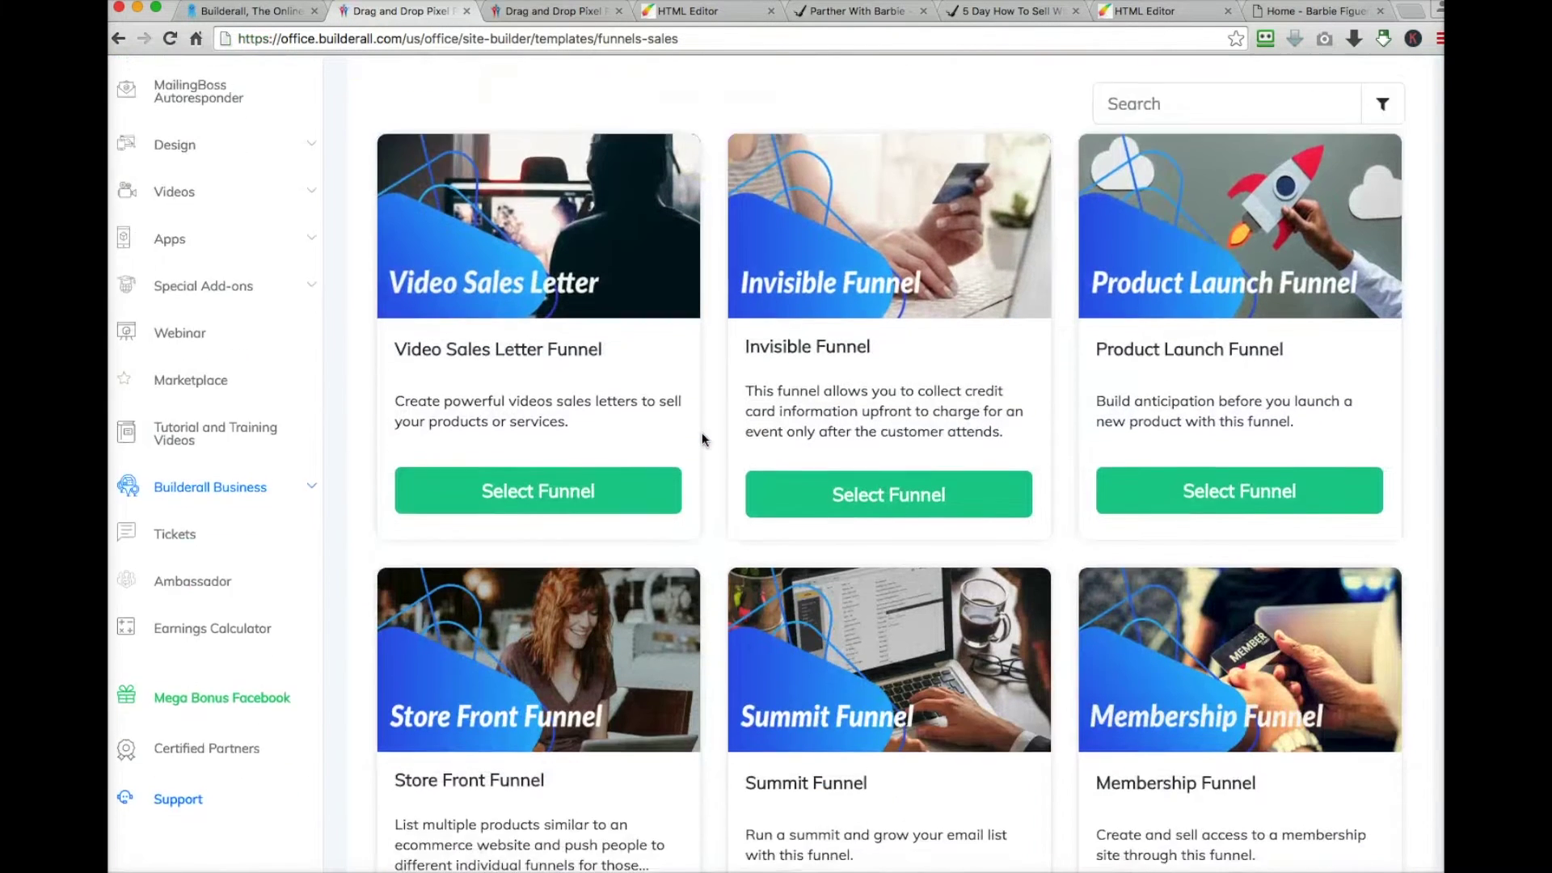
scroll(701, 439, down, 3)
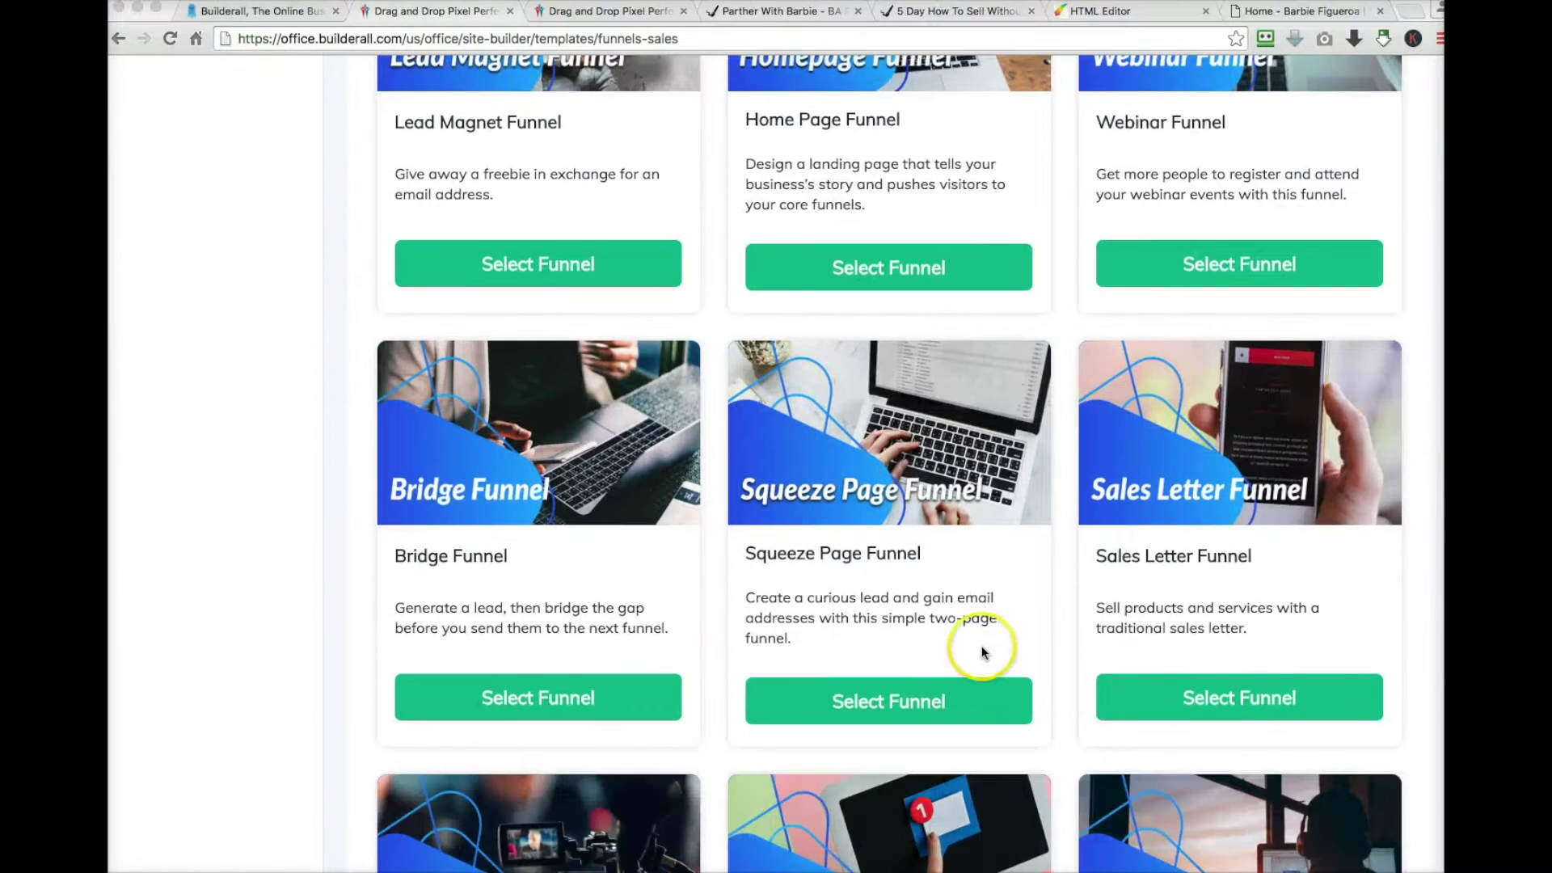
click(896, 703)
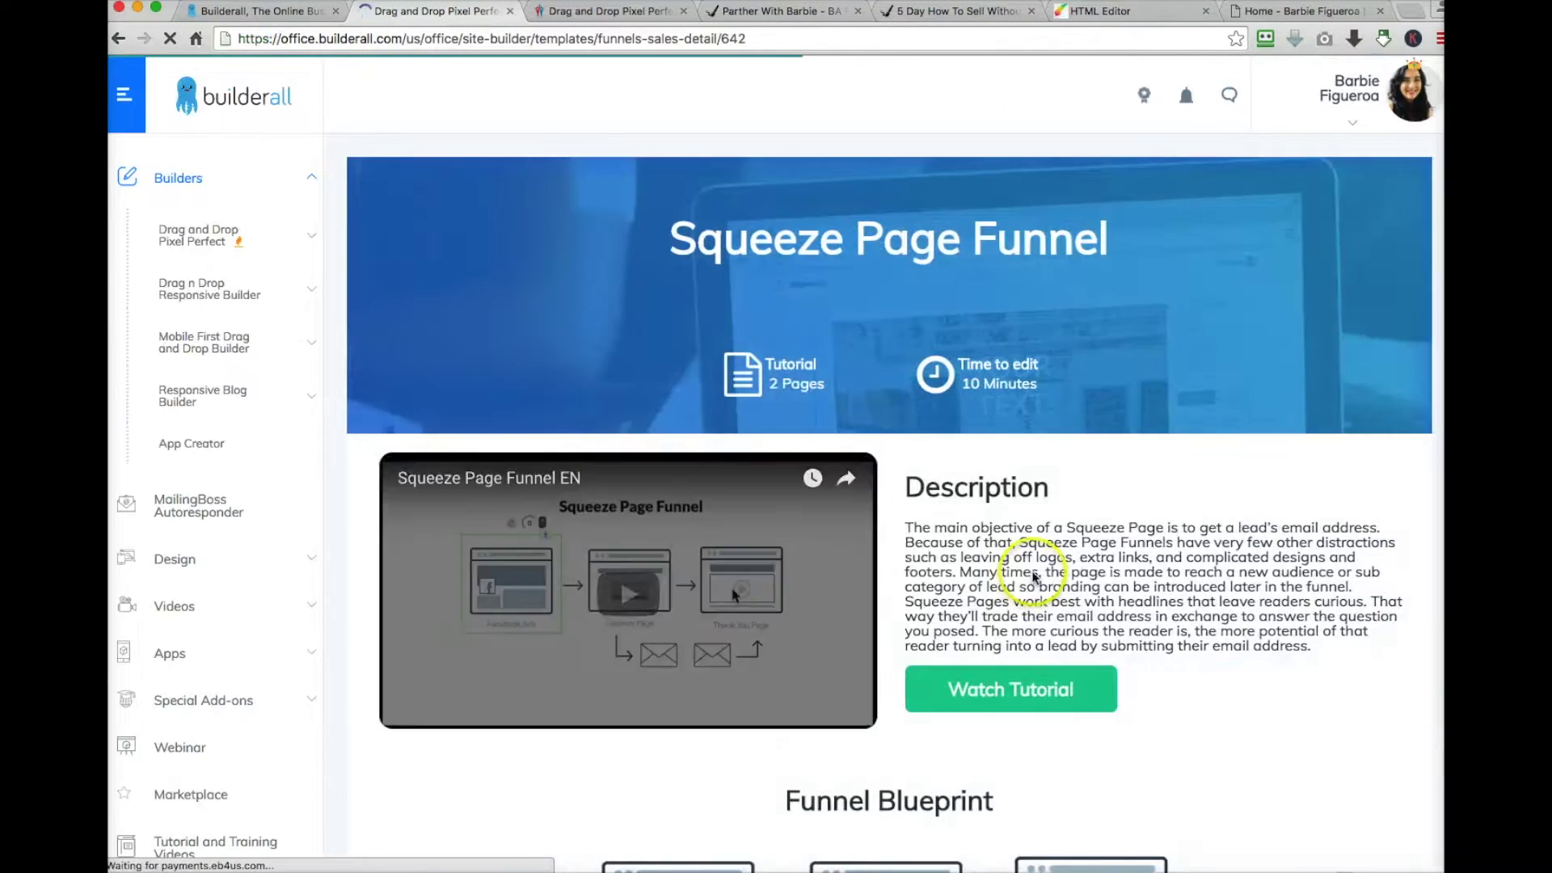
scroll(1033, 572, down, 8)
scroll(1033, 572, down, 1)
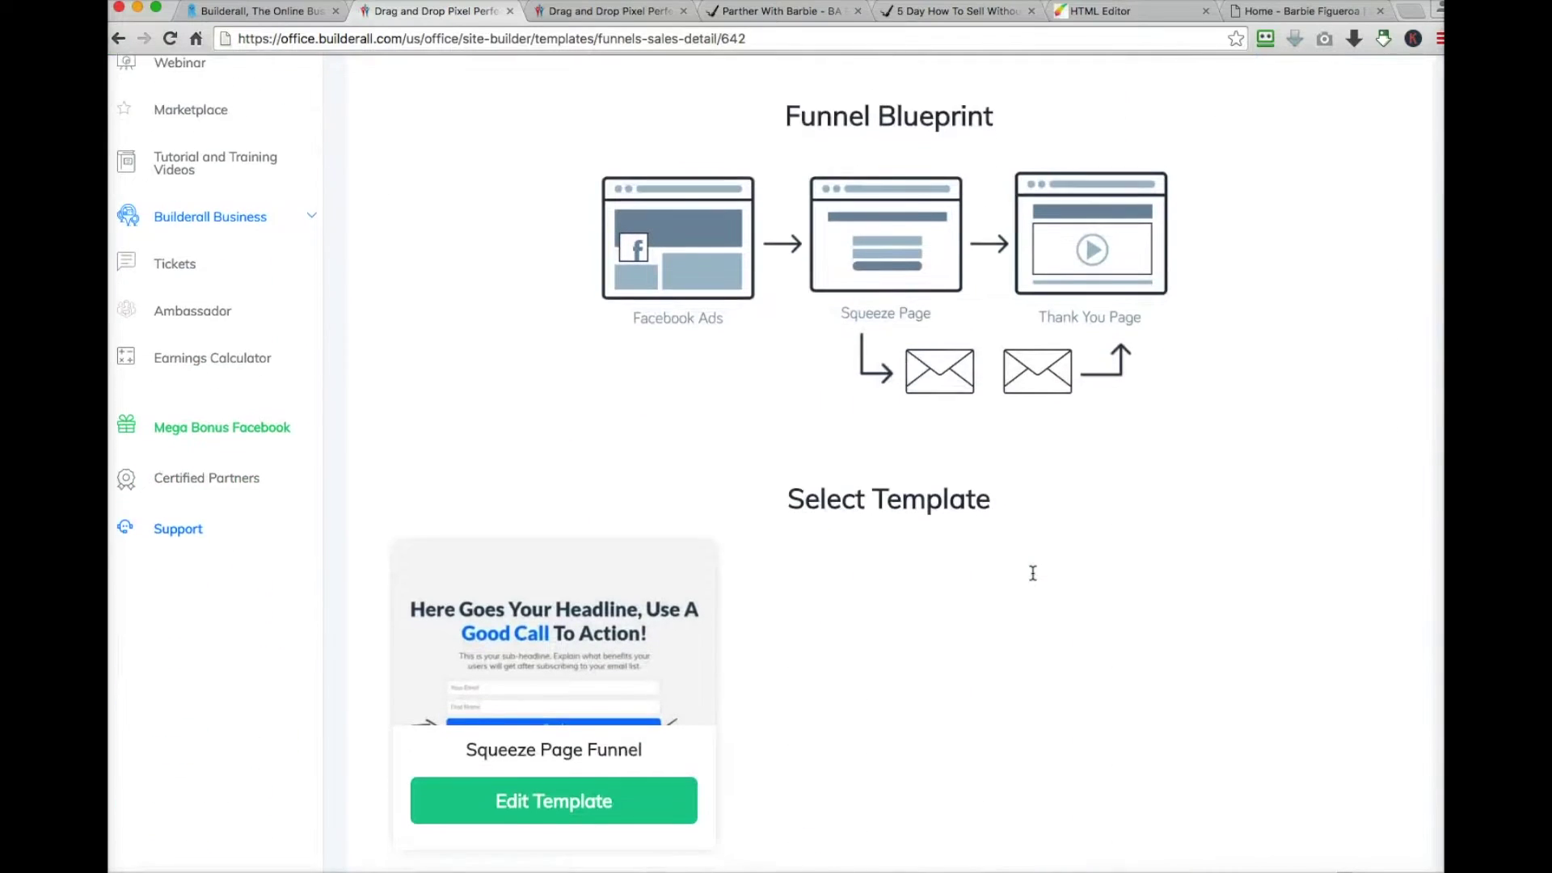
click(573, 740)
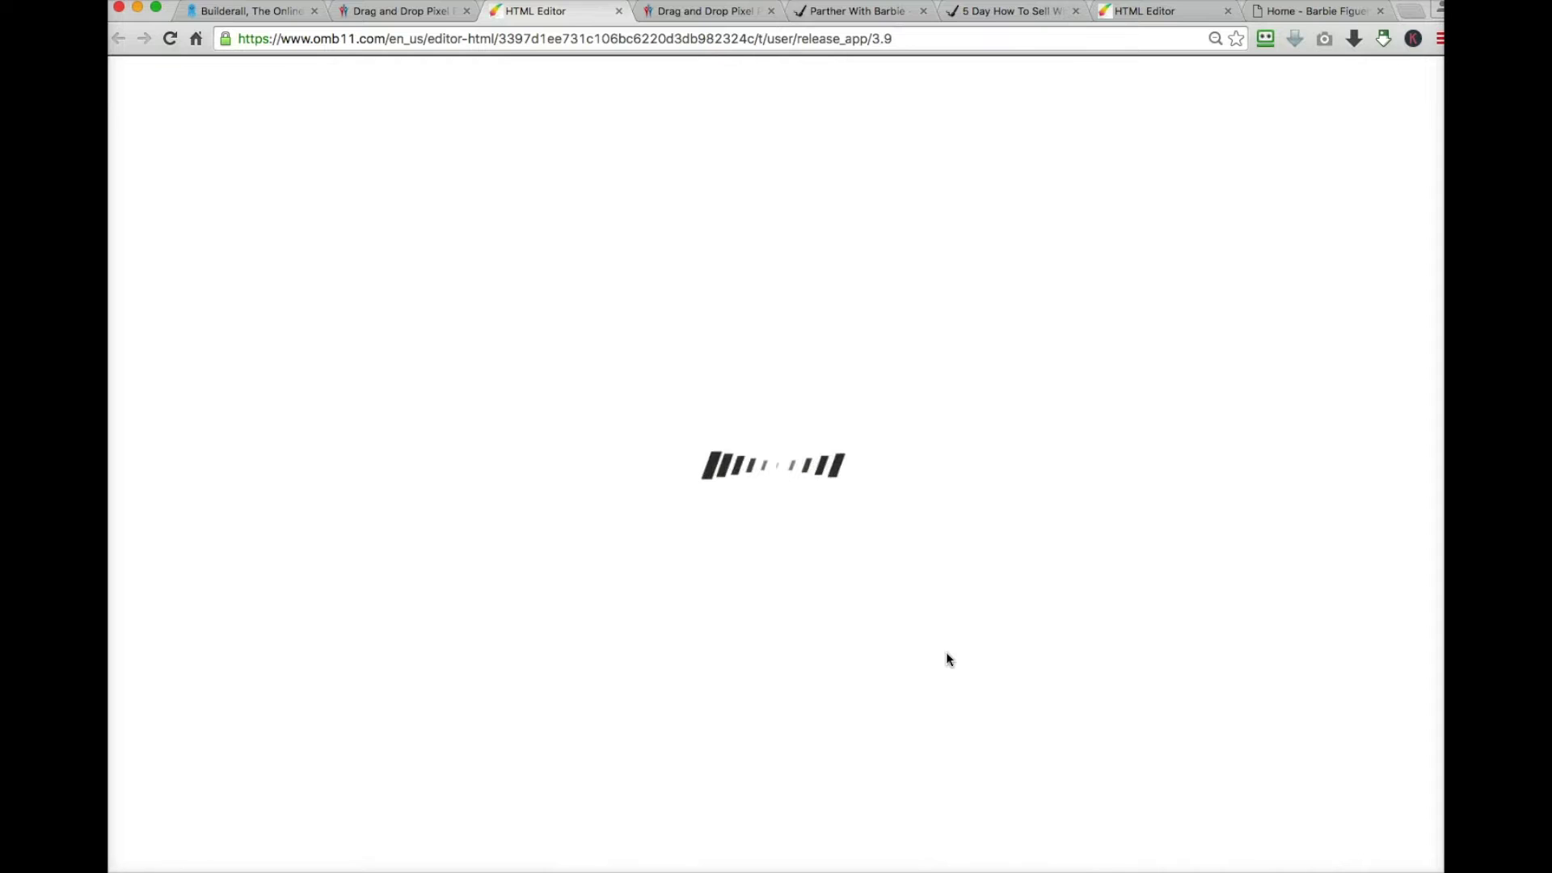
Open the Settings and SEO of the Squeeze Page Funnel layout and highlight its title text.
click(413, 34)
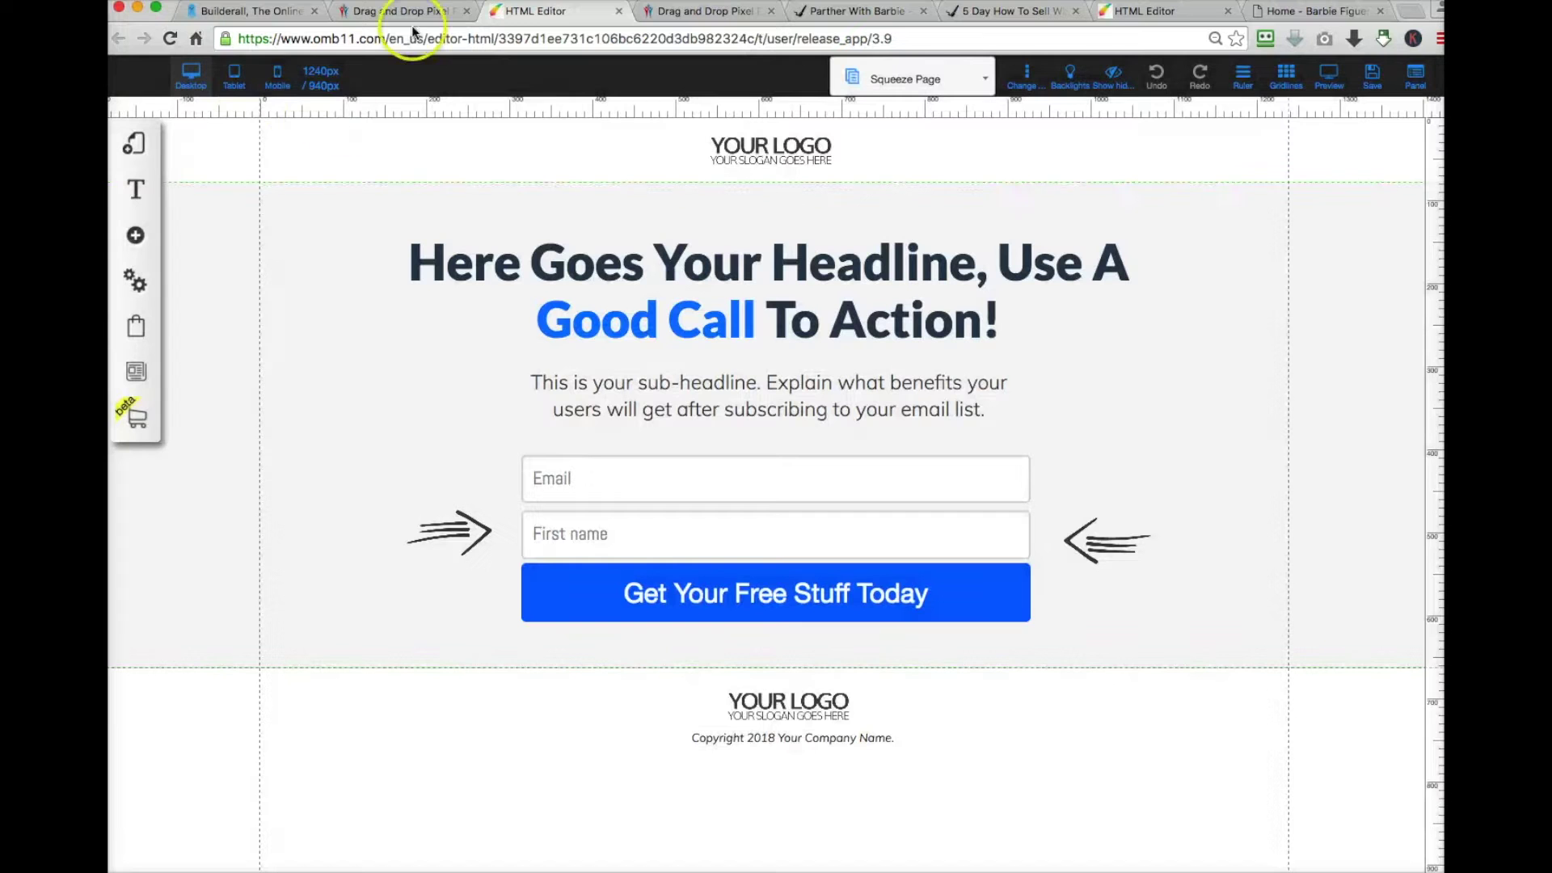
click(138, 153)
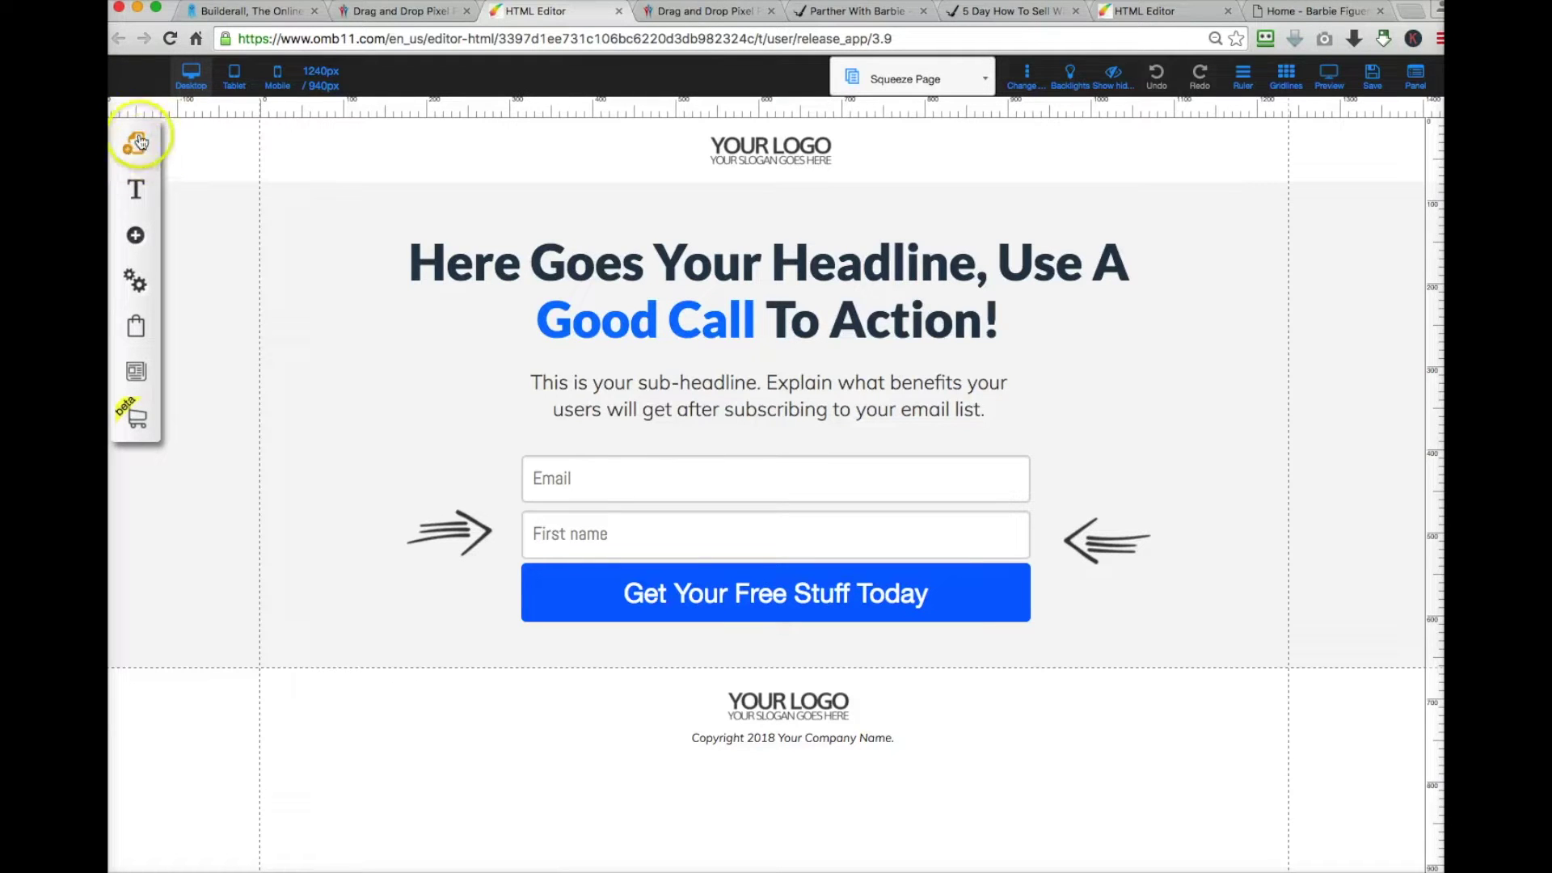
click(137, 145)
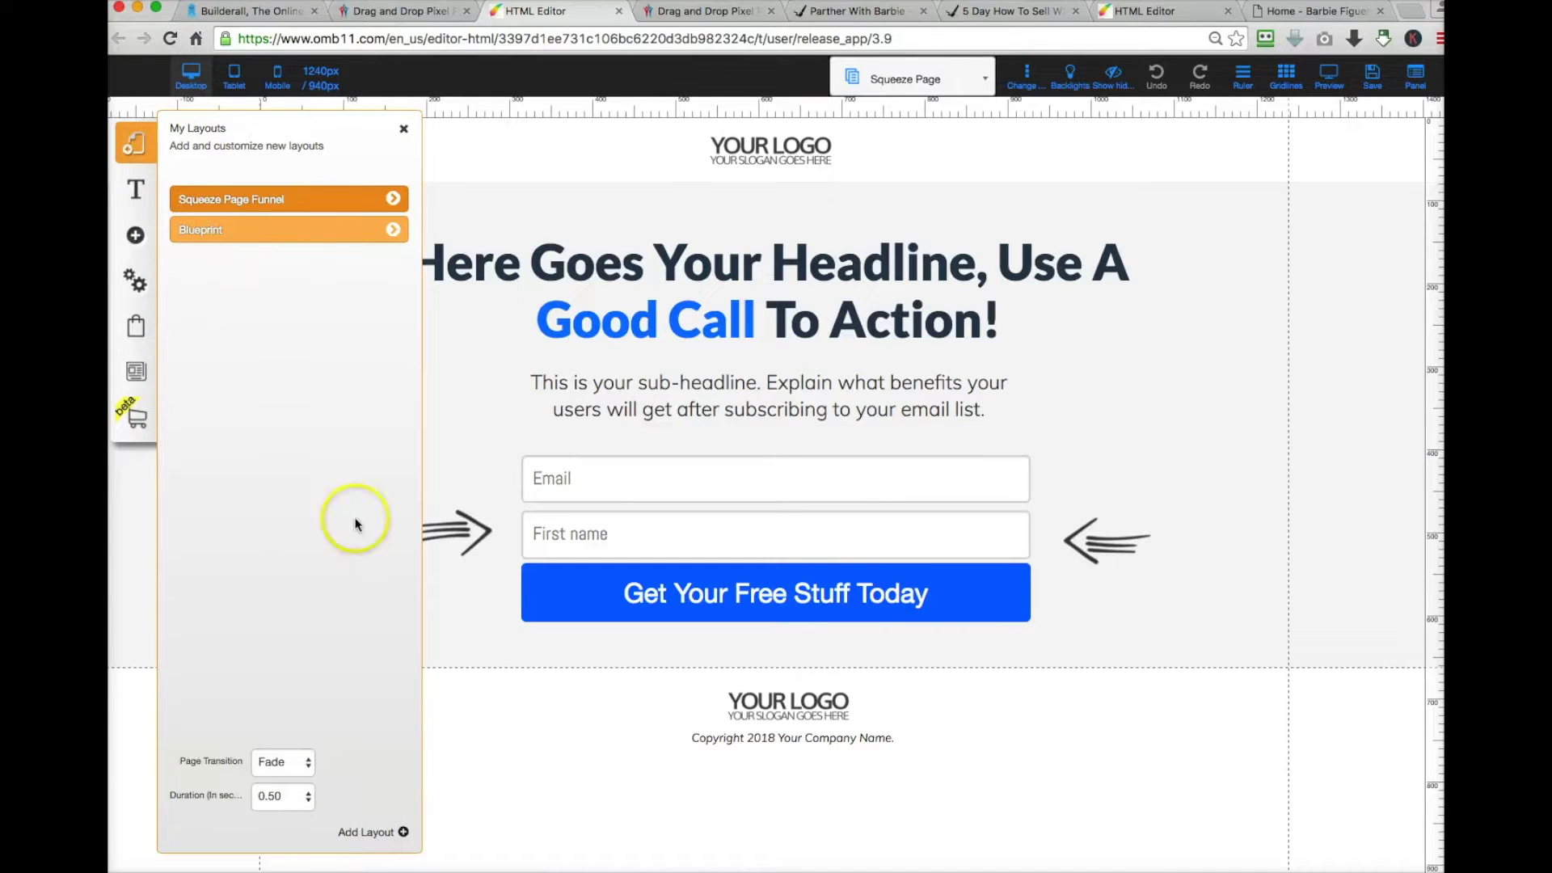
click(395, 199)
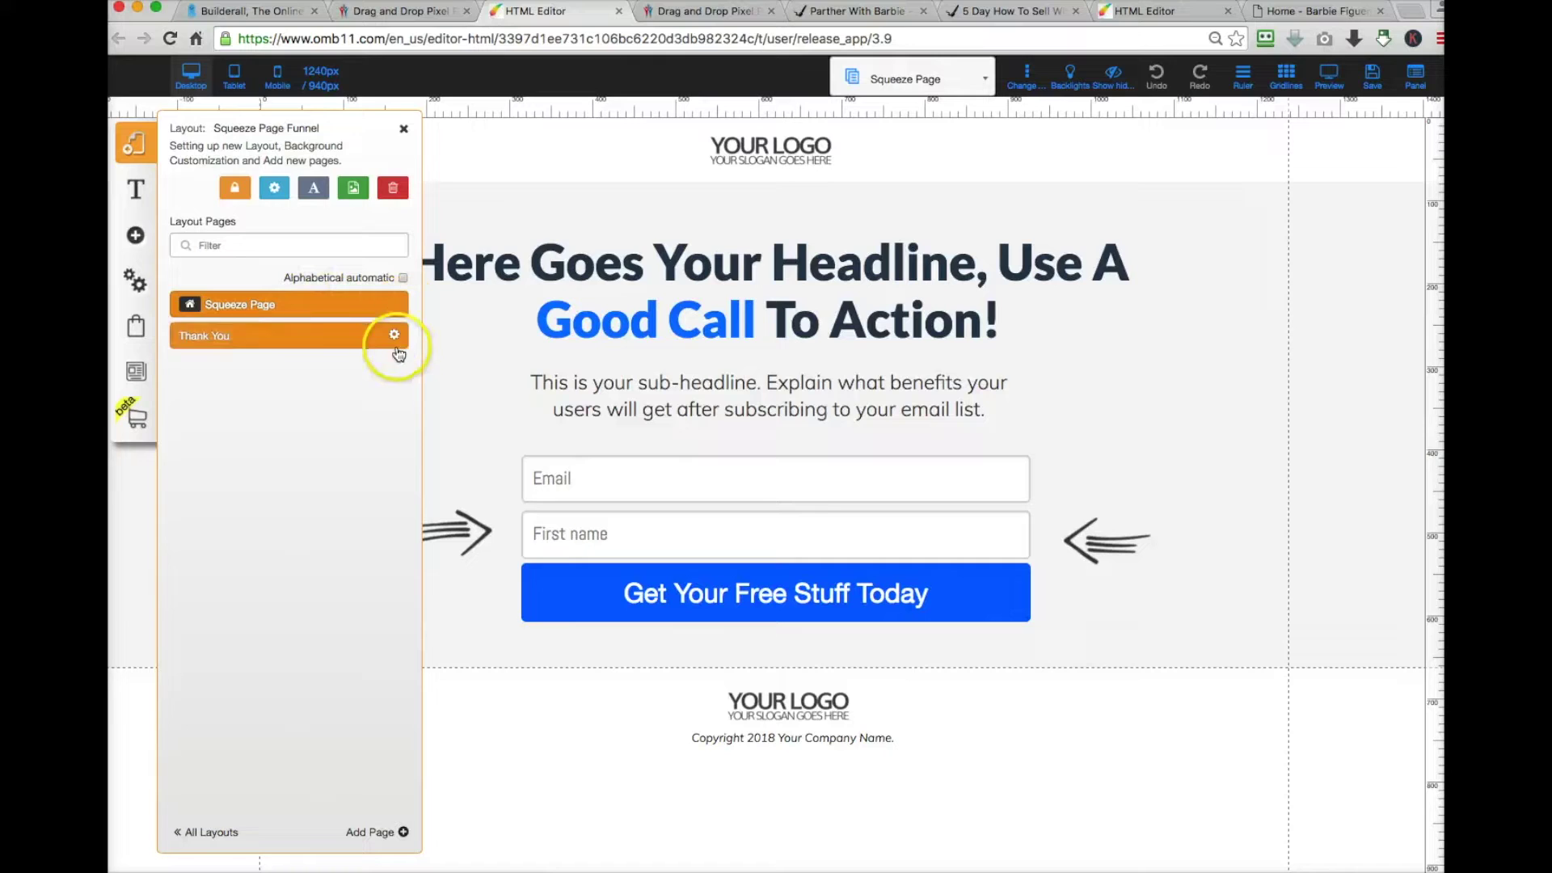
click(275, 191)
click(308, 263)
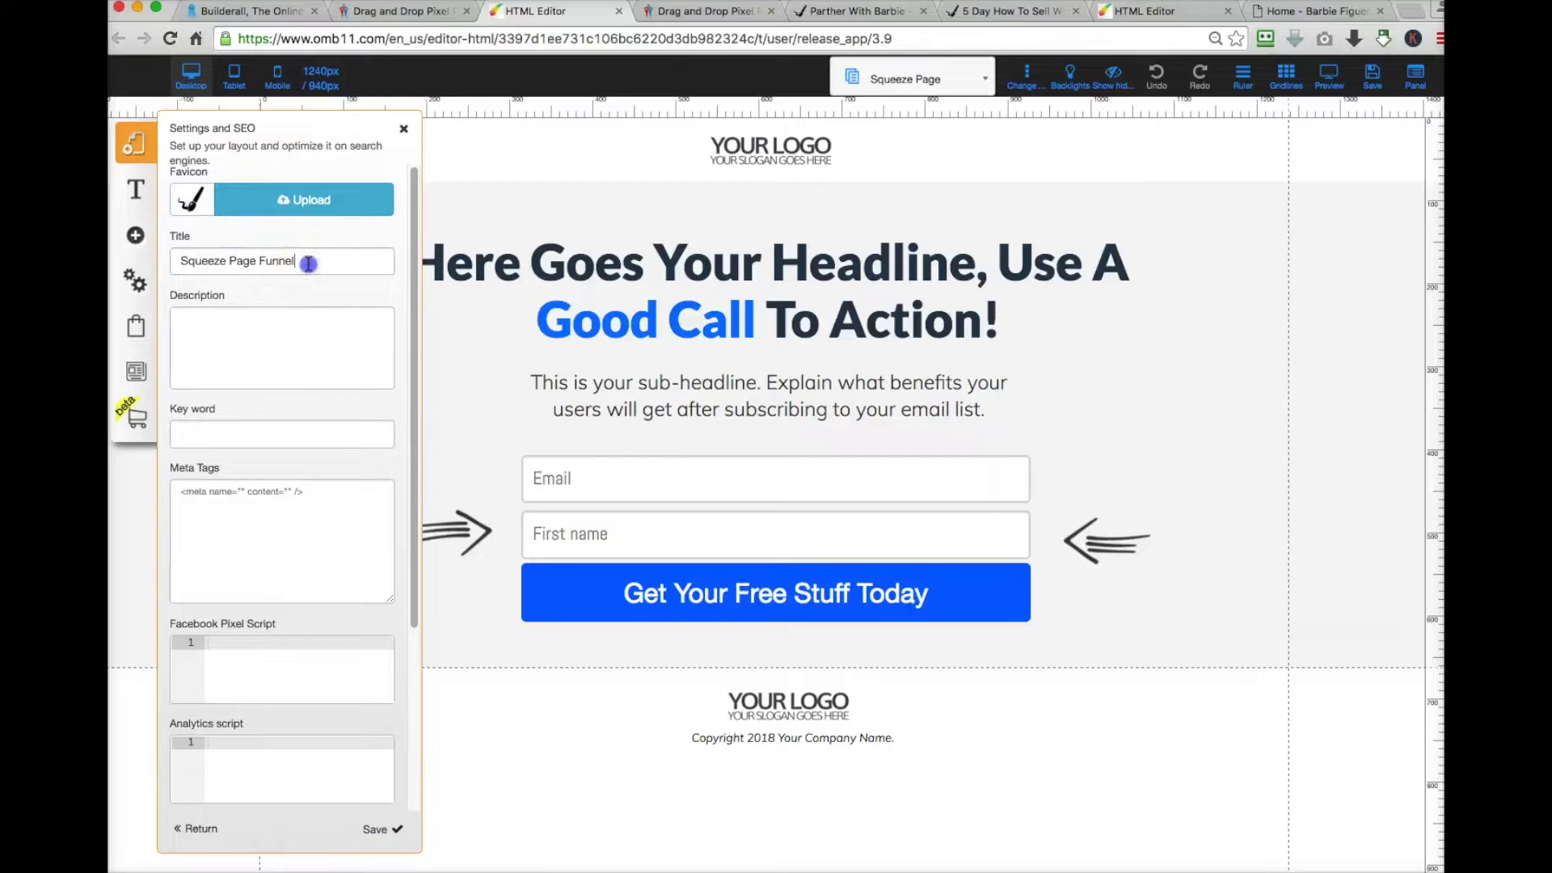
drag(308, 263, 175, 261)
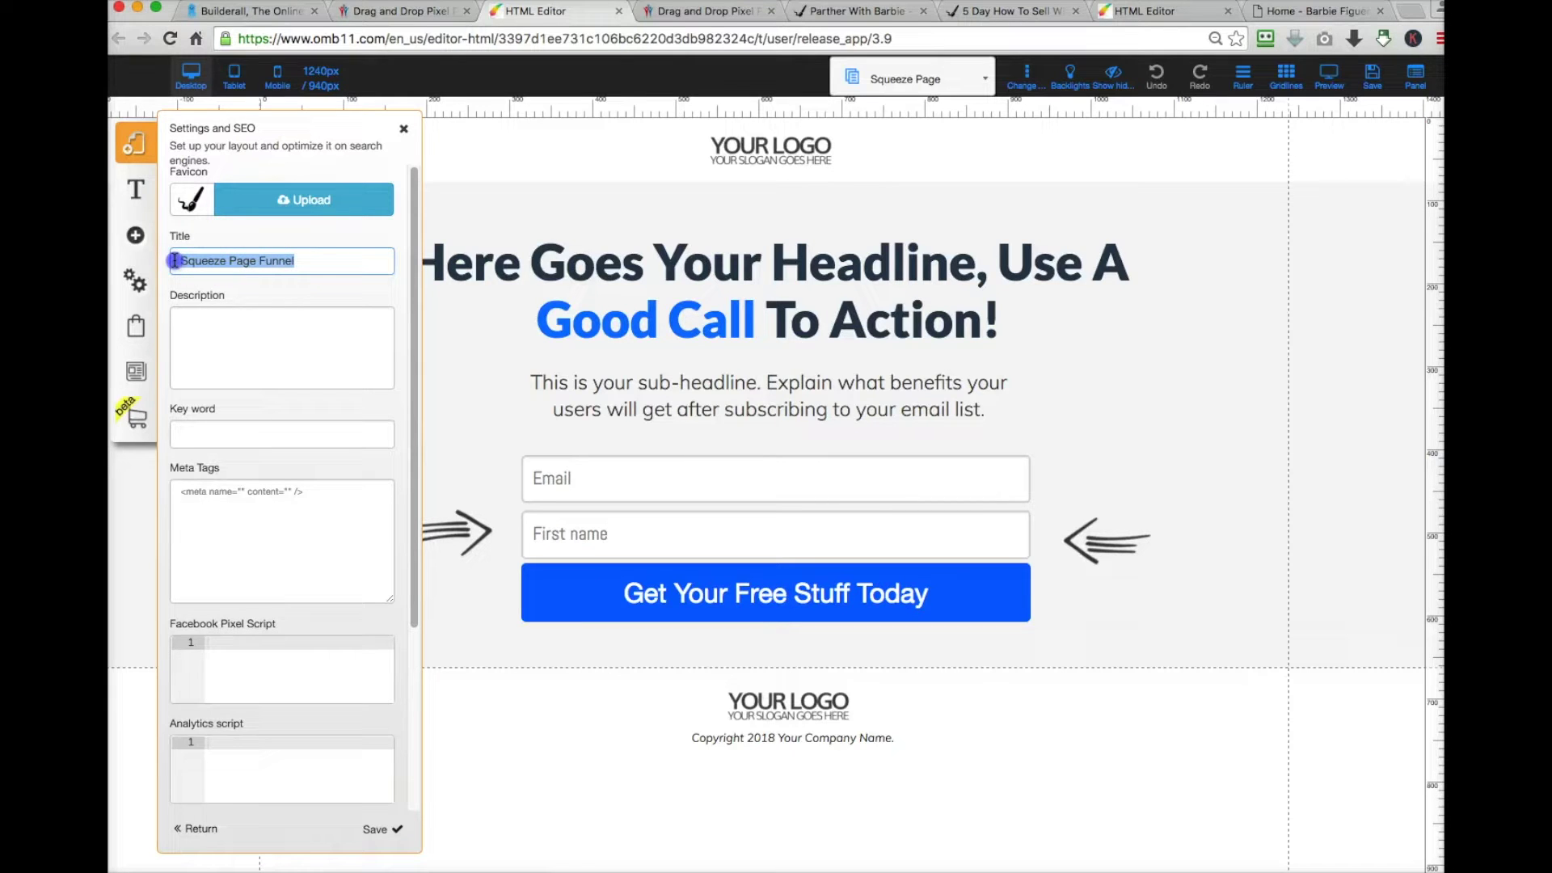
View the live partner page's title and favicon in the browser, and return to that funnel's Optin 1 page in the editor.
click(865, 12)
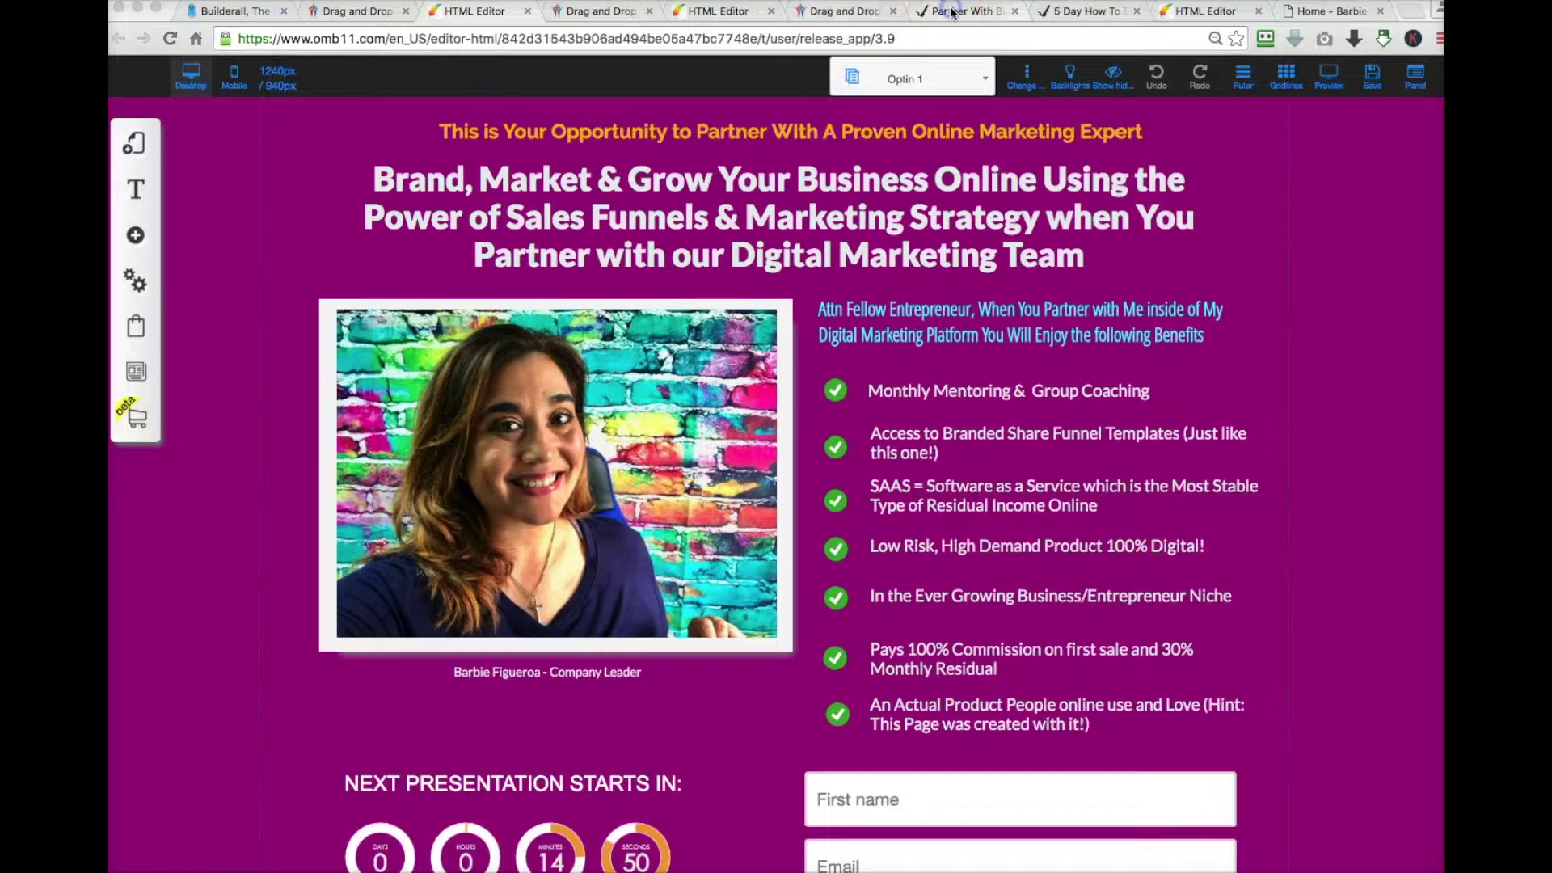
click(952, 12)
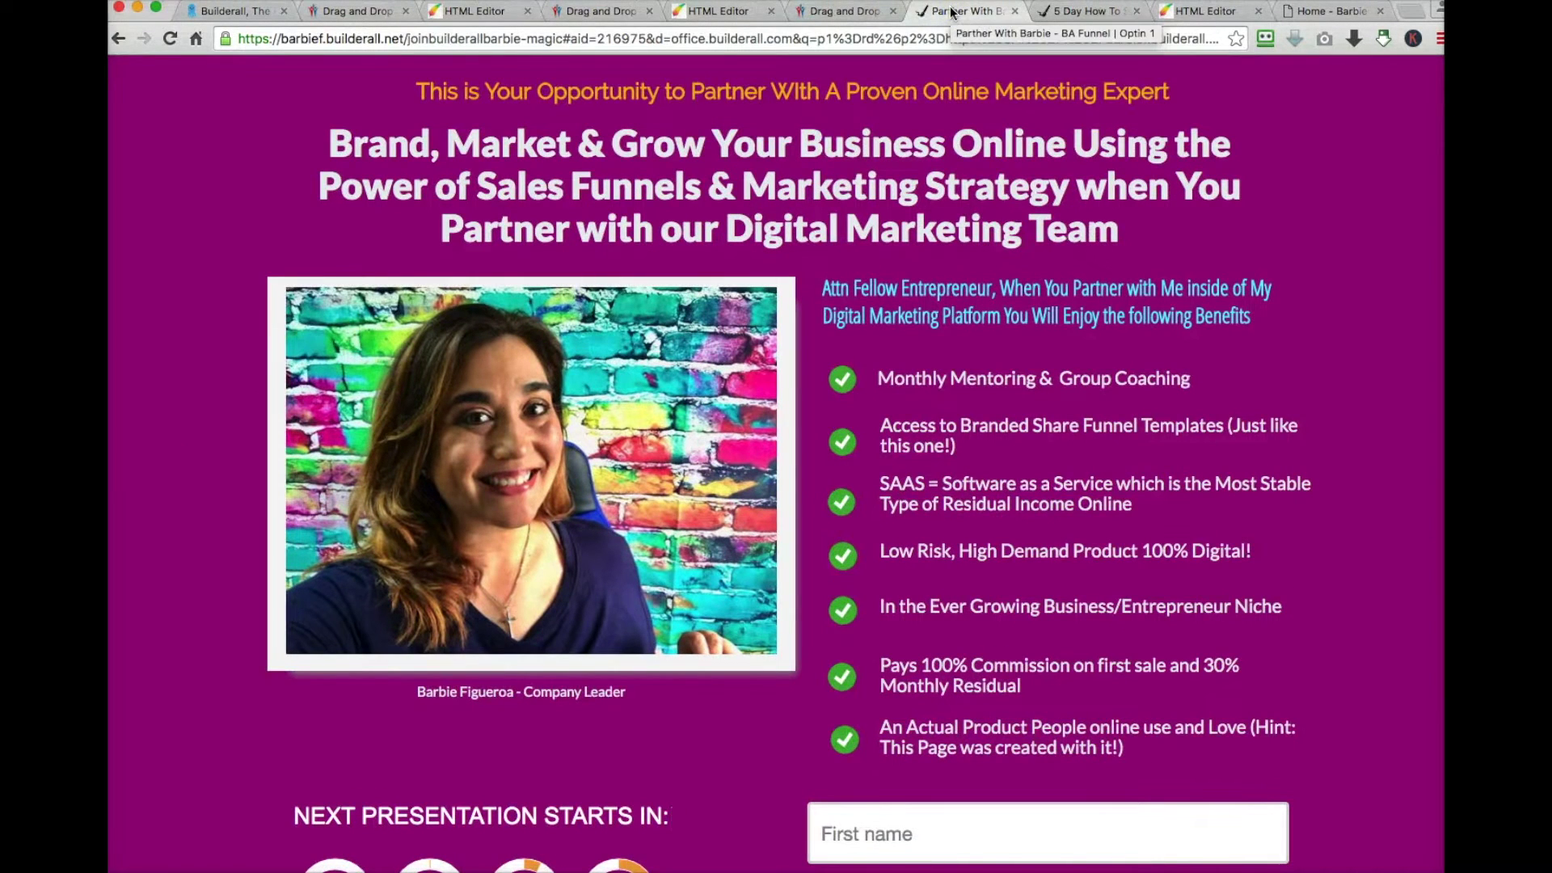
click(467, 11)
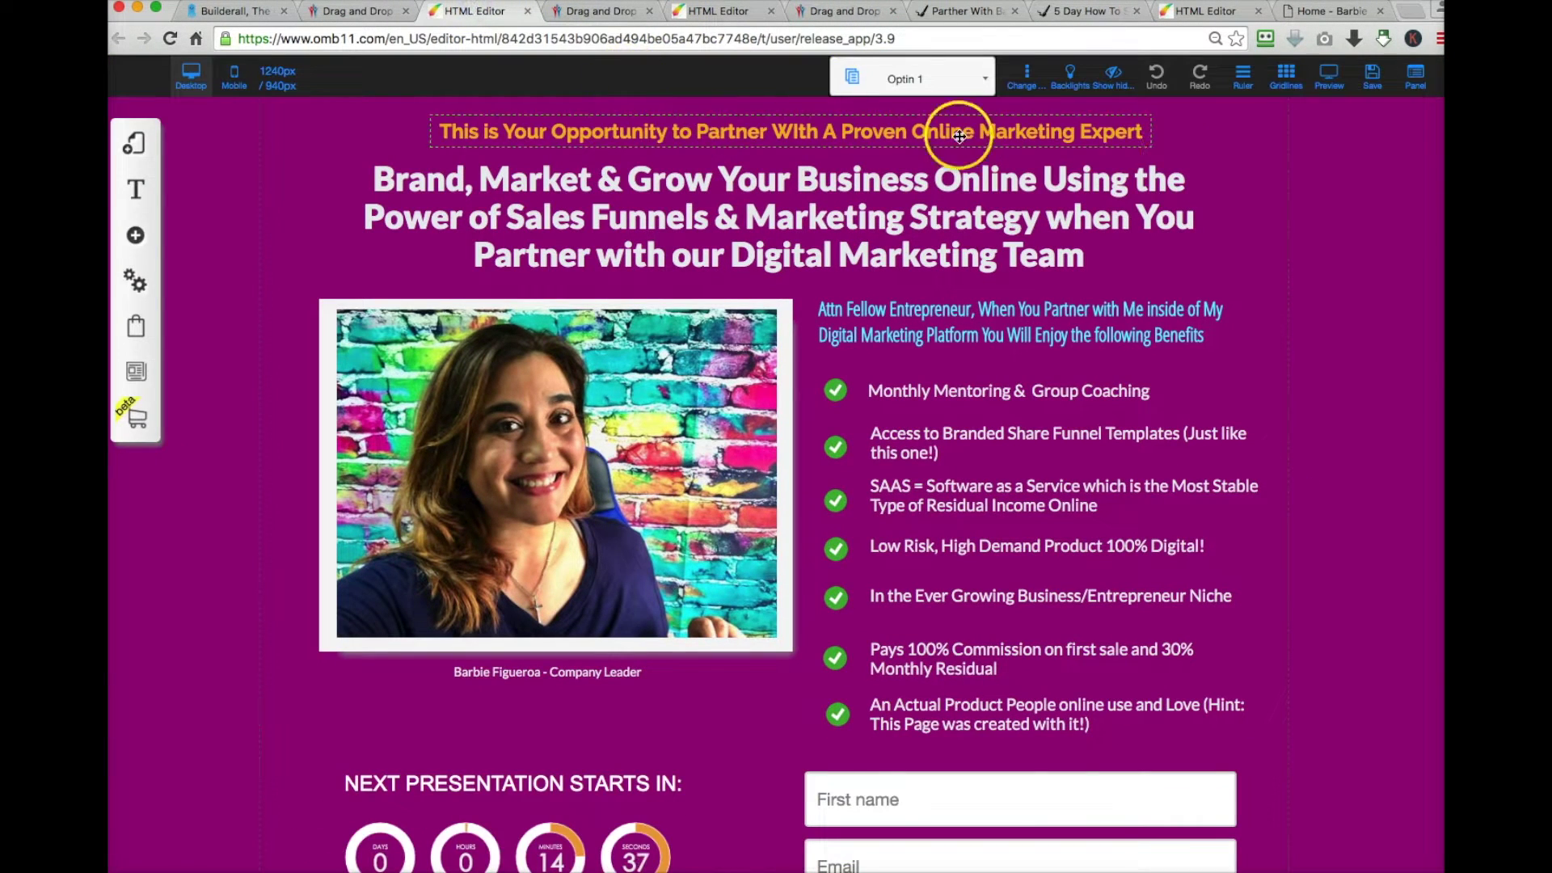
Open the Settings and SEO of the partner BA Funnel layout and highlight its title text.
click(134, 153)
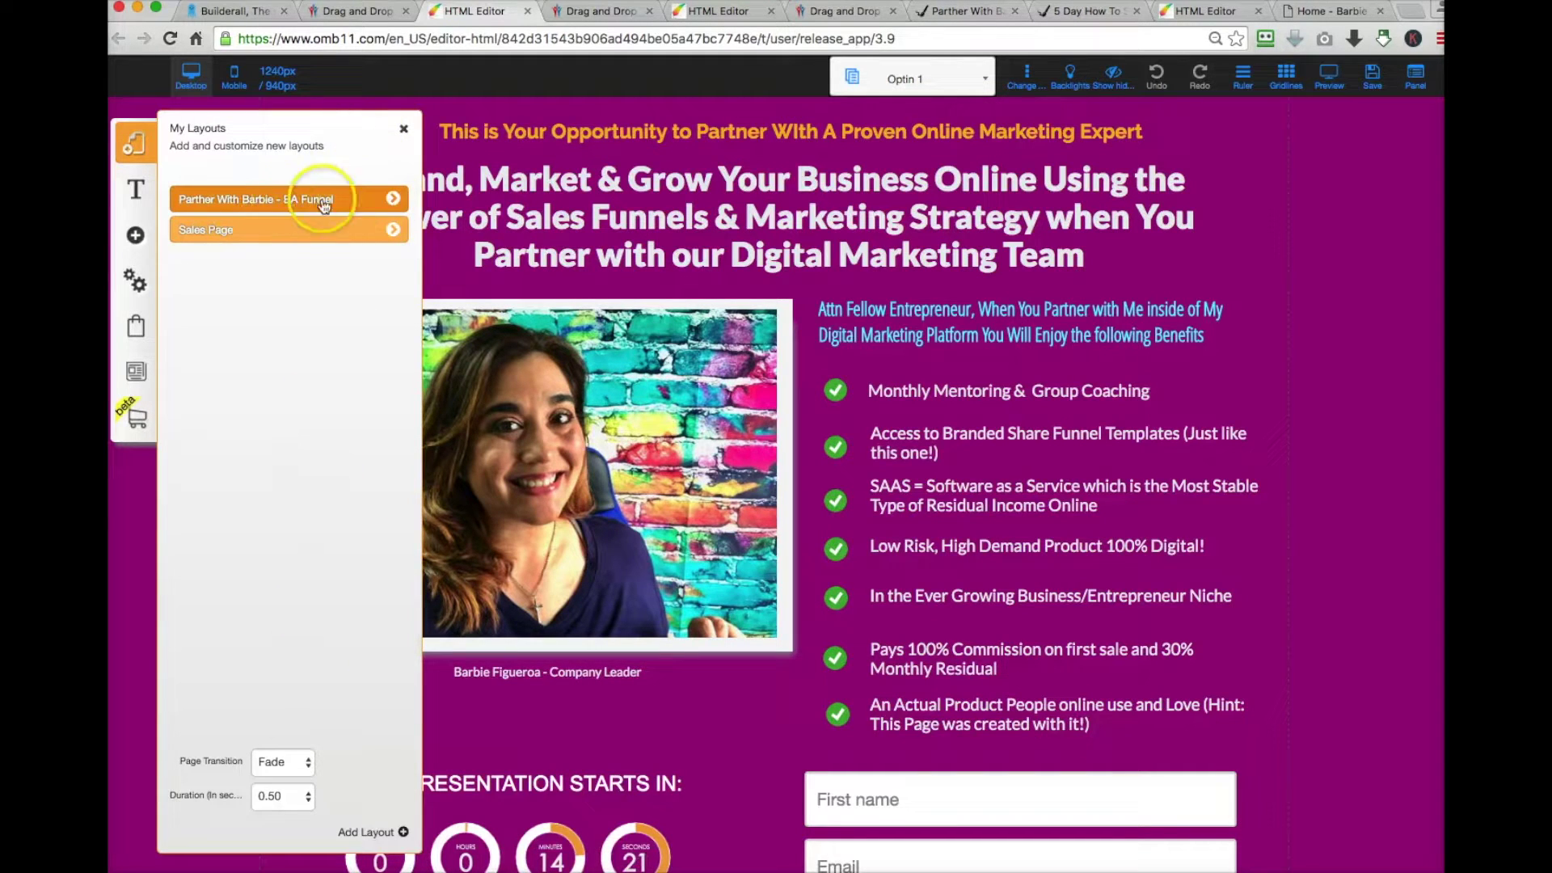
click(393, 202)
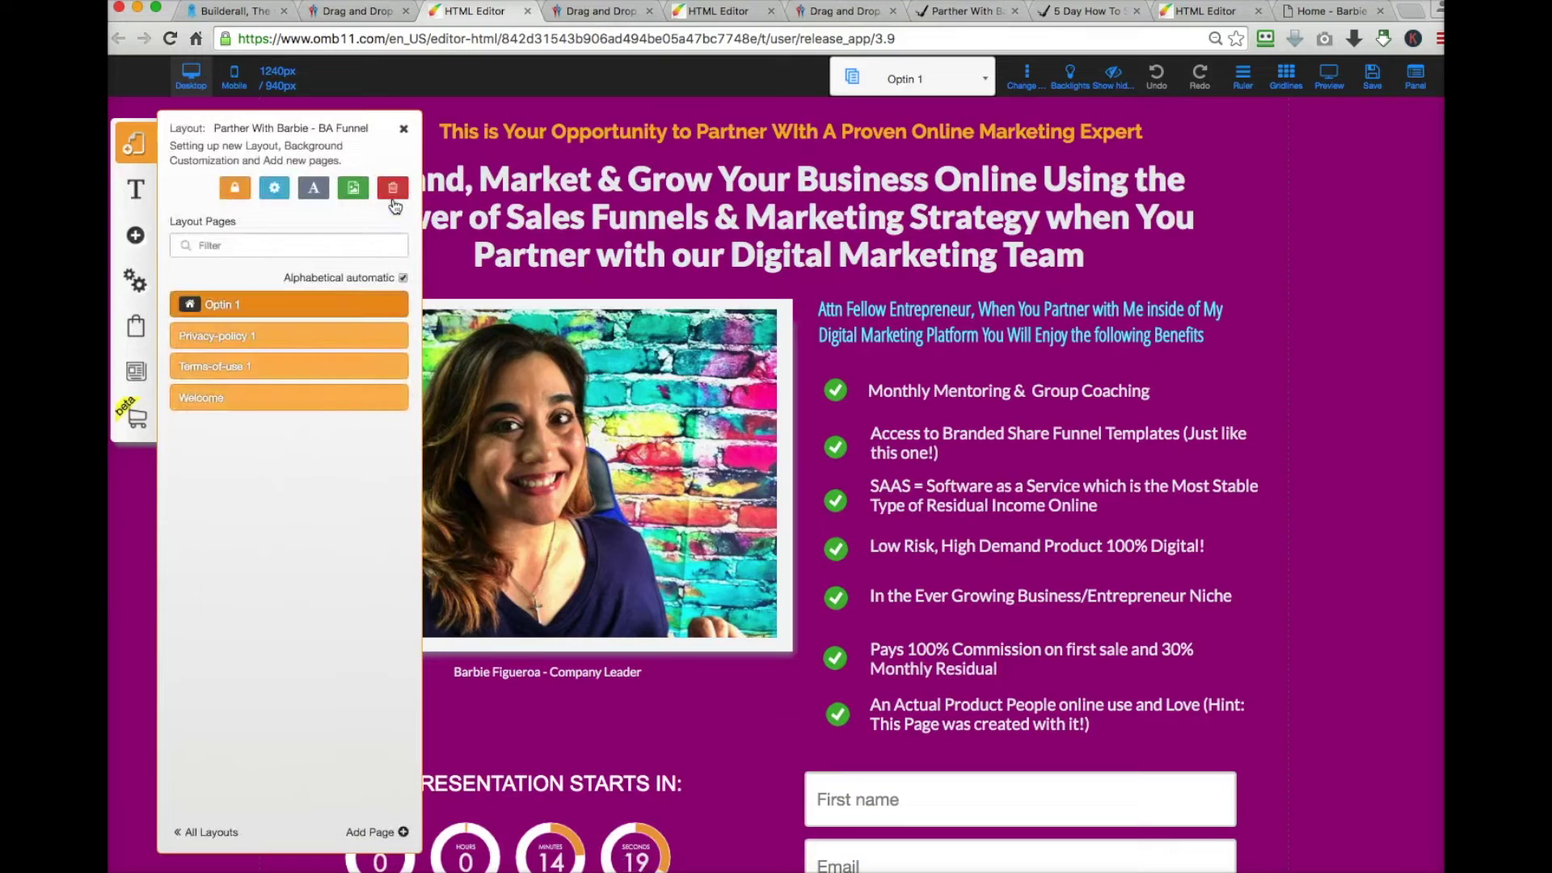
click(266, 197)
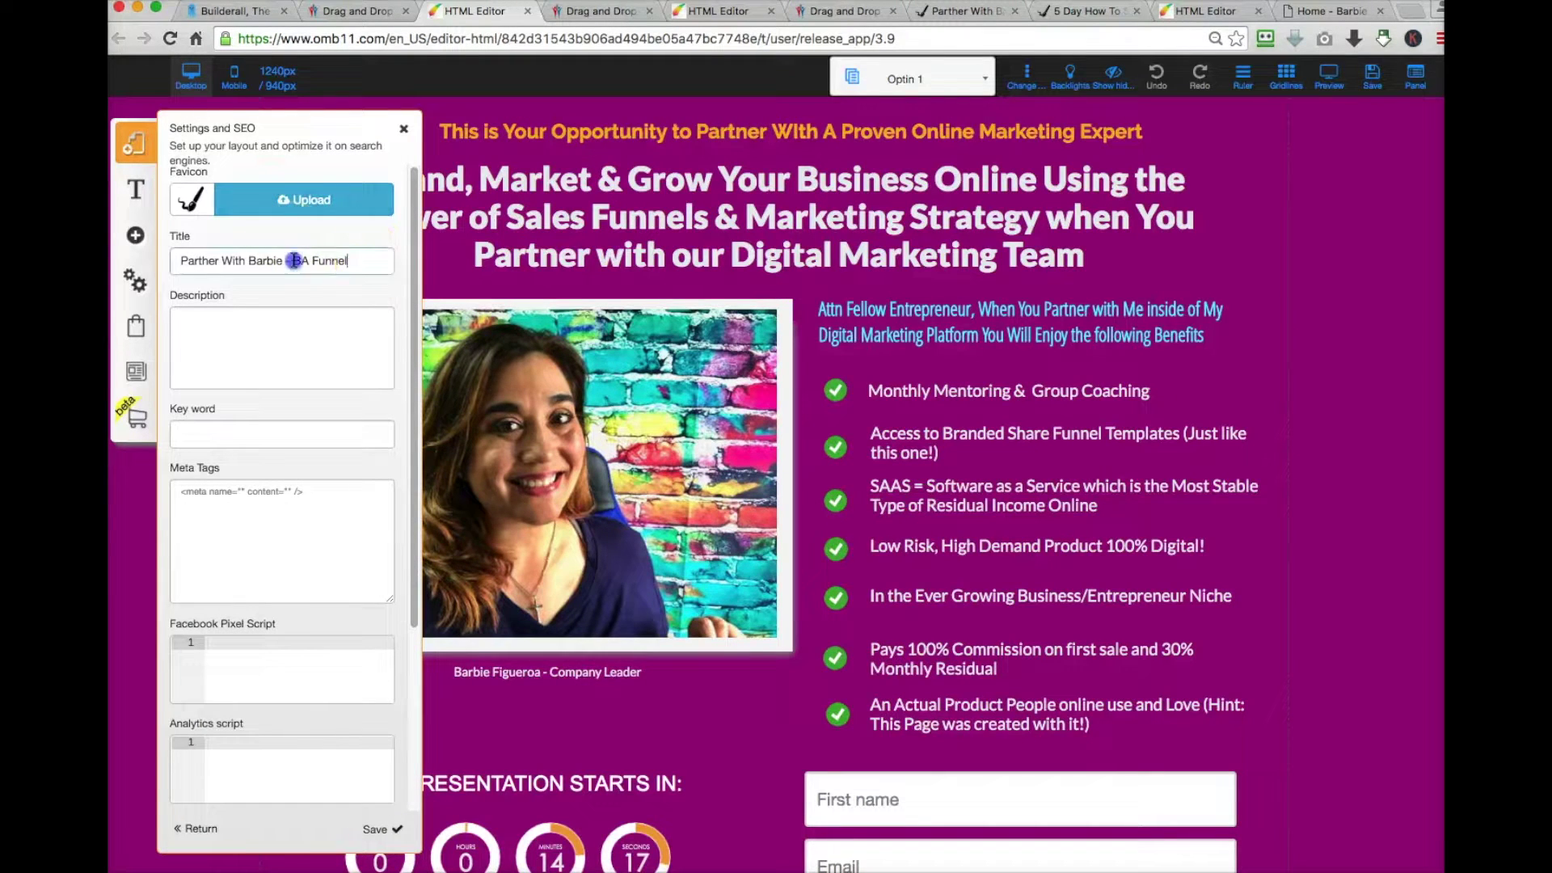
drag(348, 260, 167, 260)
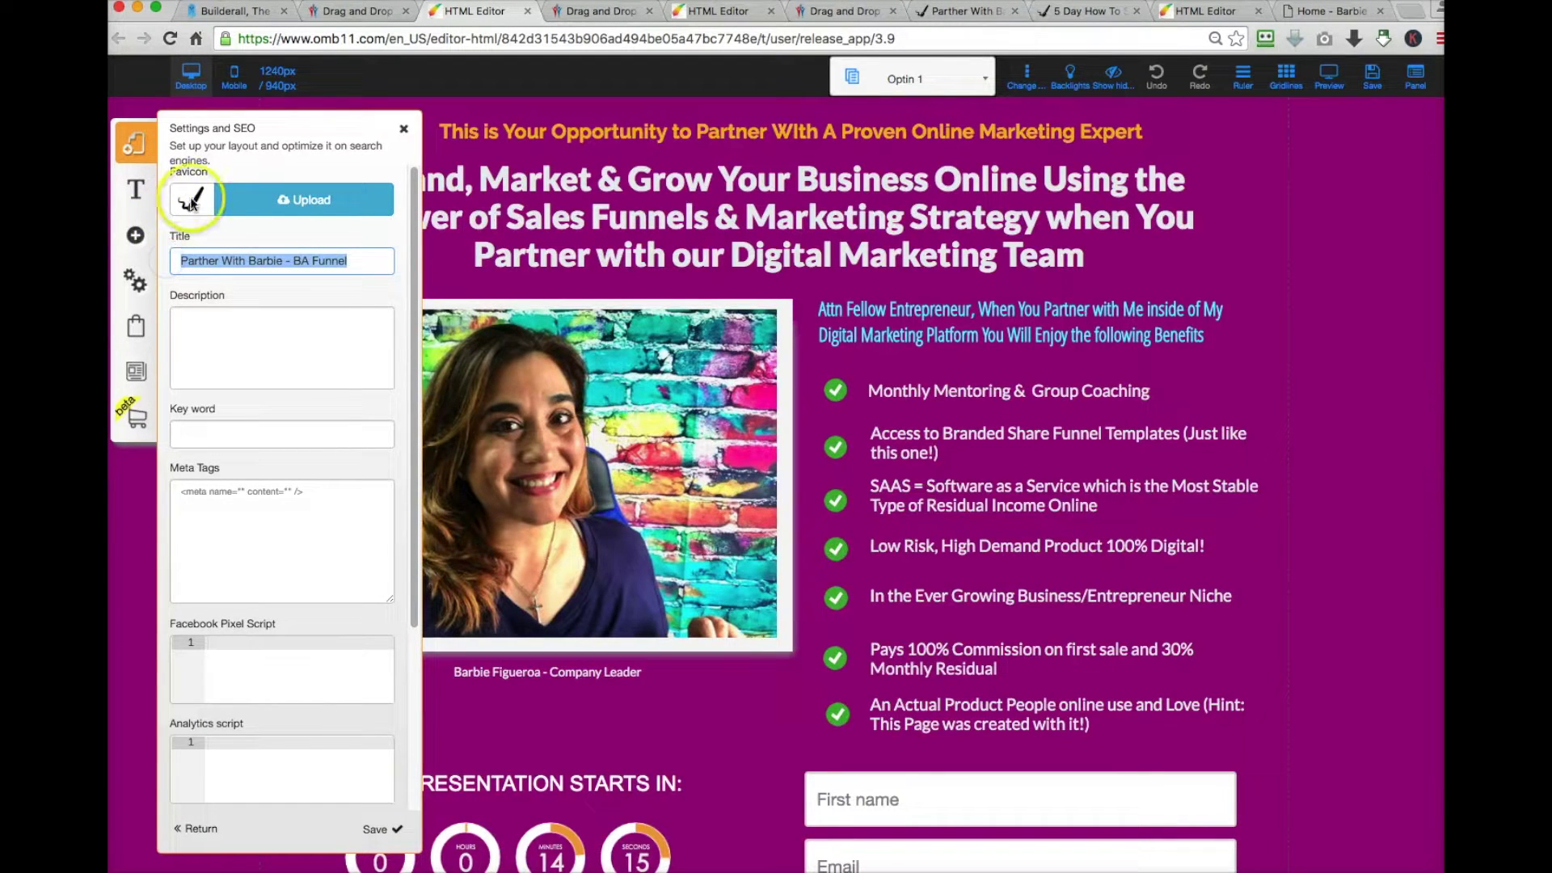
Set the layout's favicon to the portrait photo with the colourful brick wall from the file repository and save the layout settings.
click(321, 208)
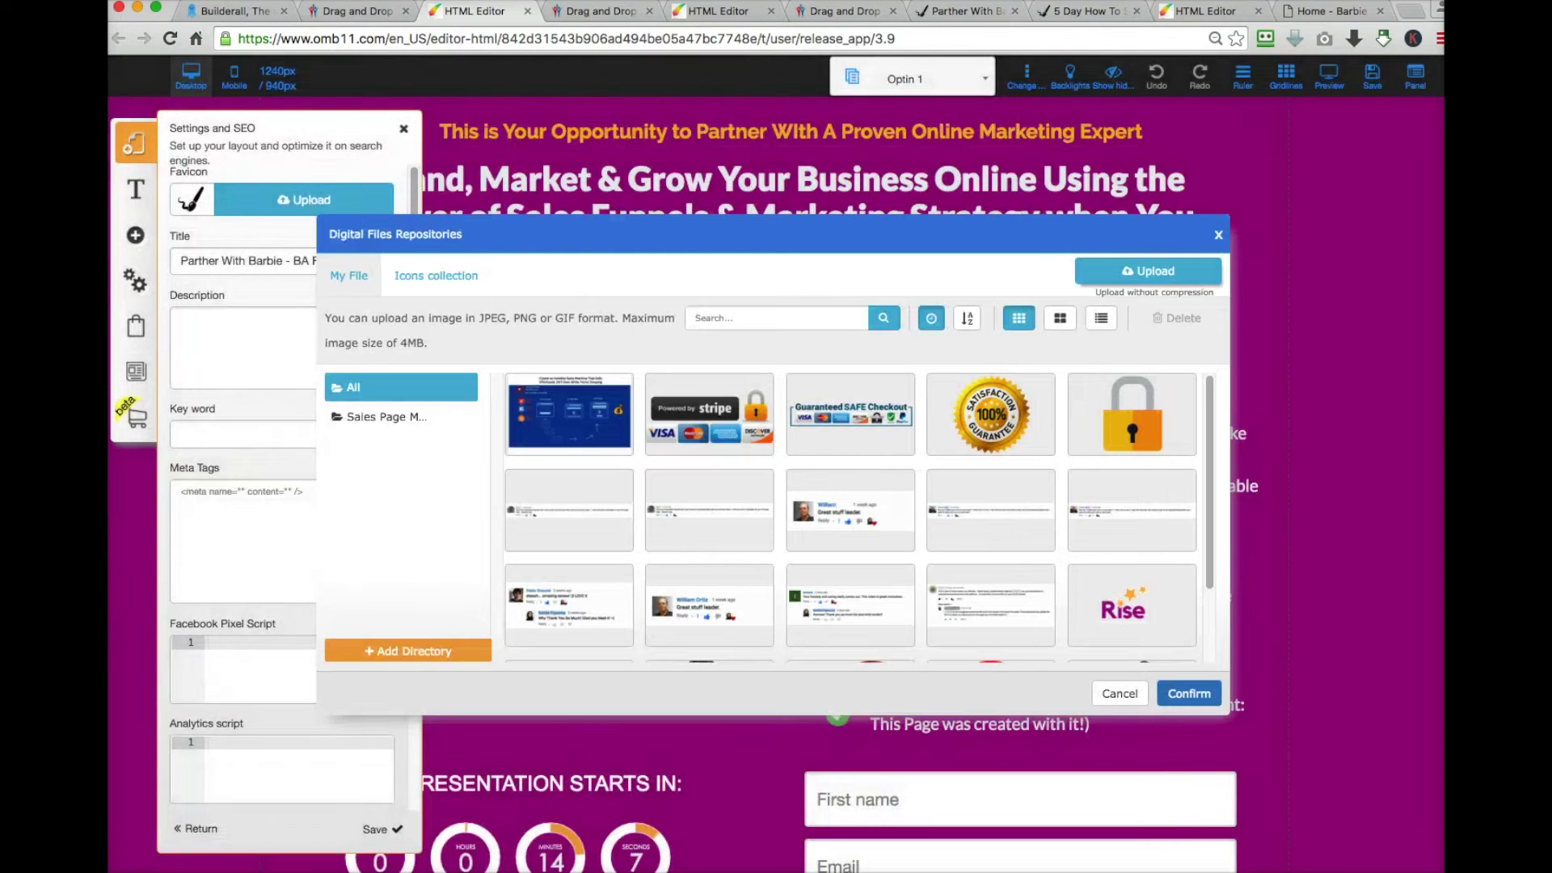
click(909, 163)
scroll(882, 486, down, 5)
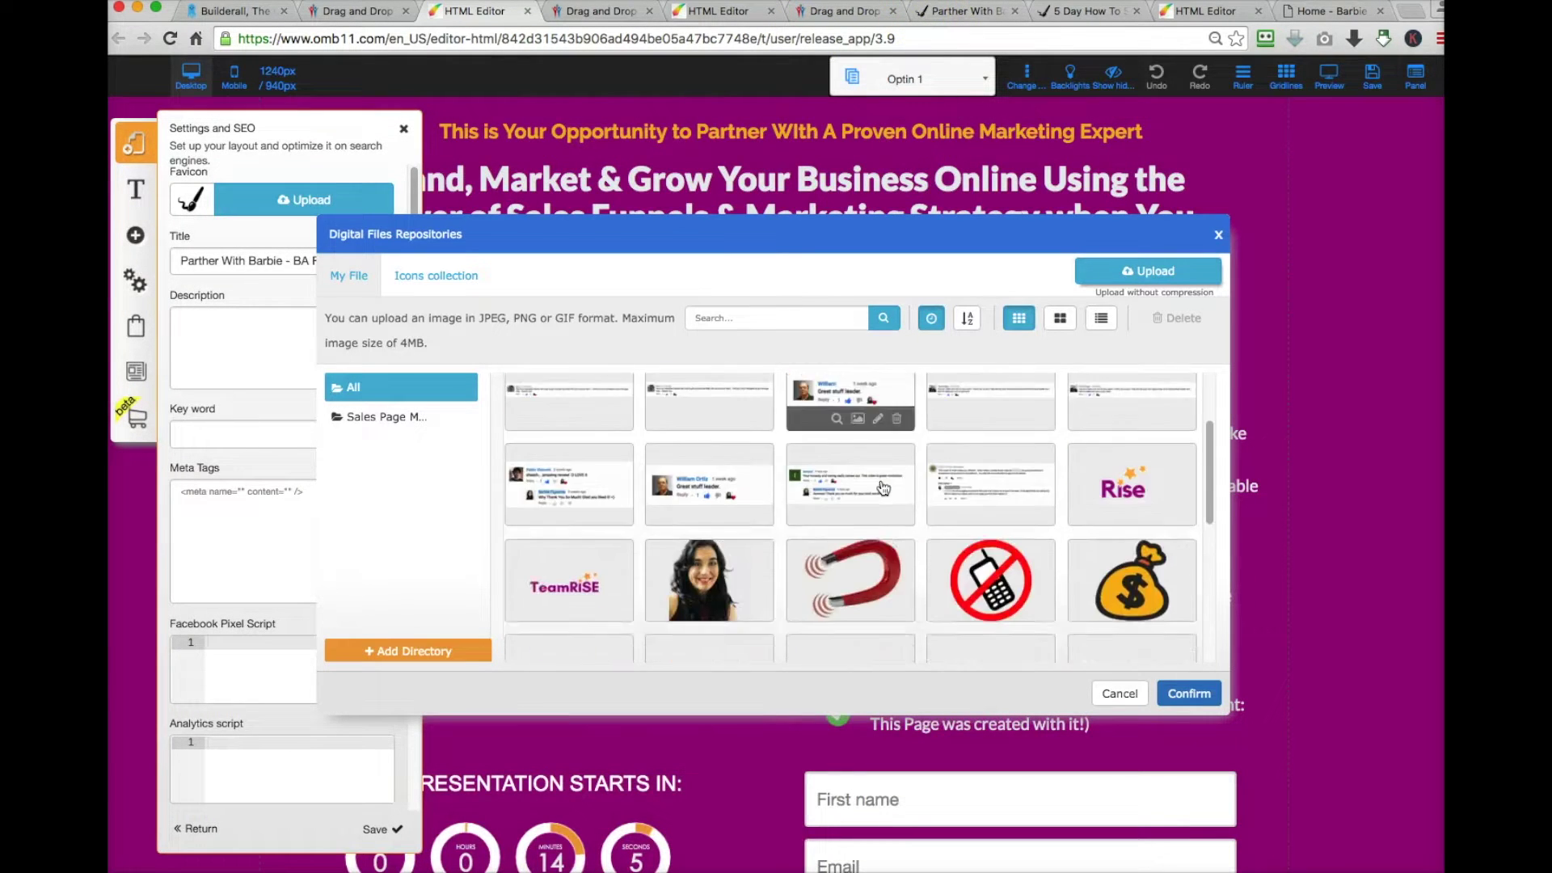
scroll(882, 487, down, 10)
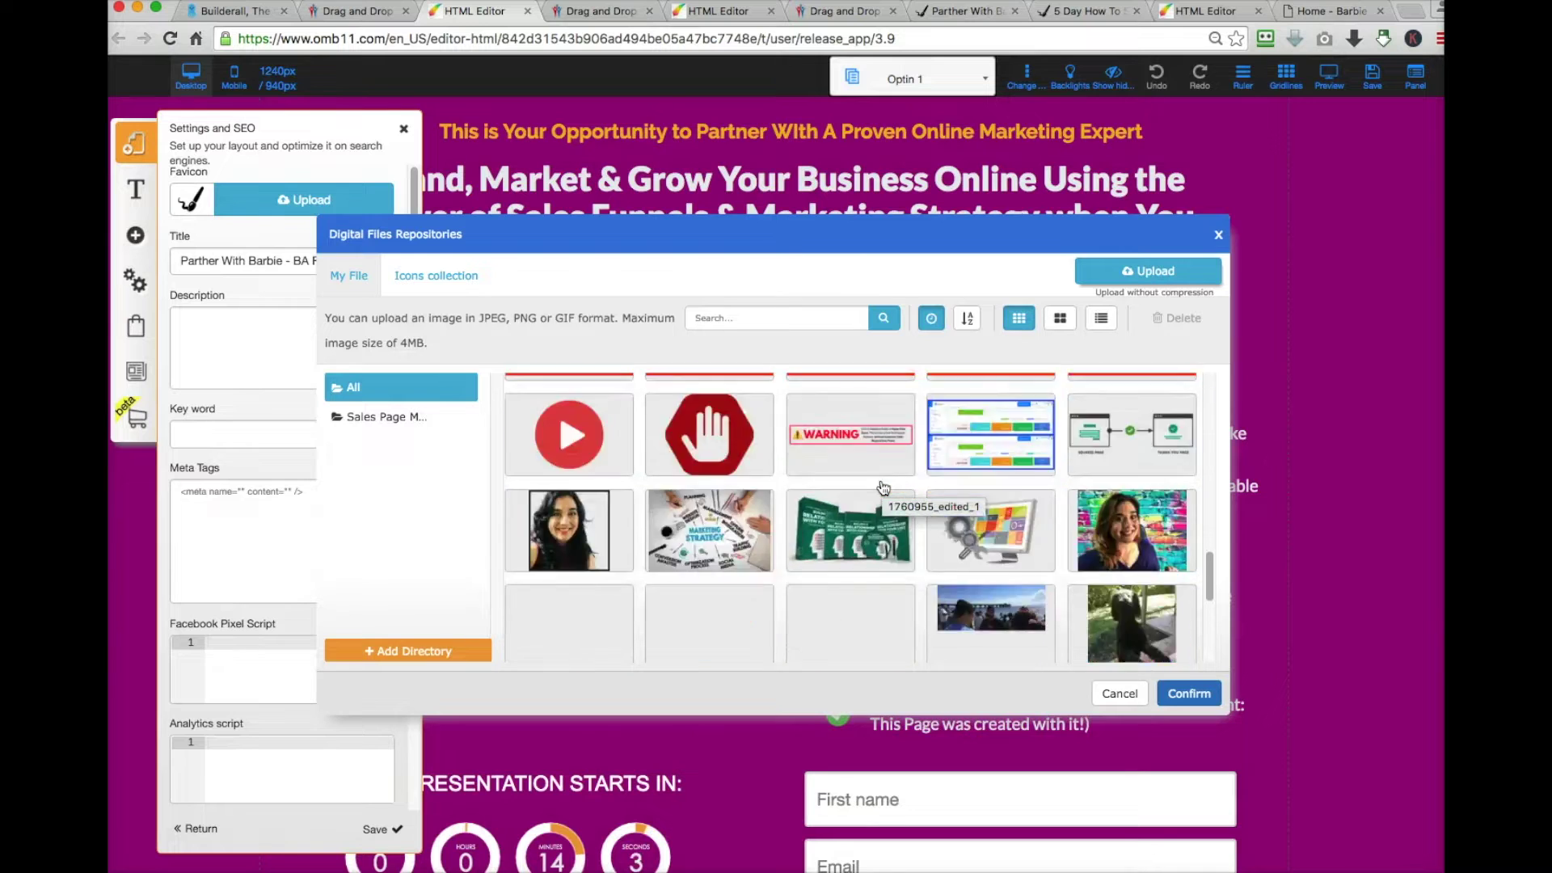
click(1121, 496)
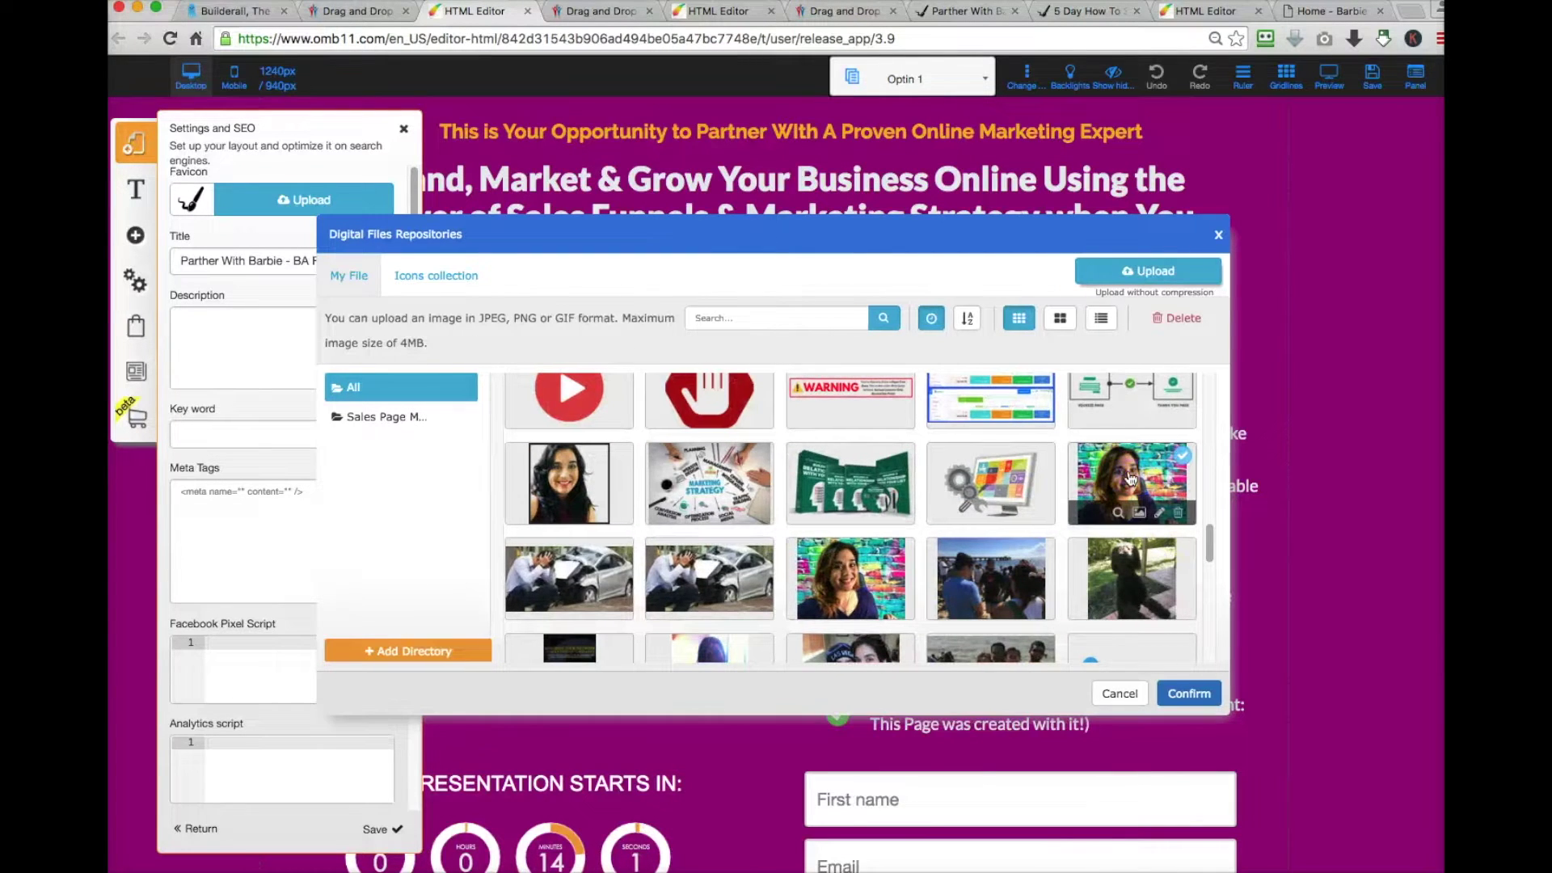
click(1182, 701)
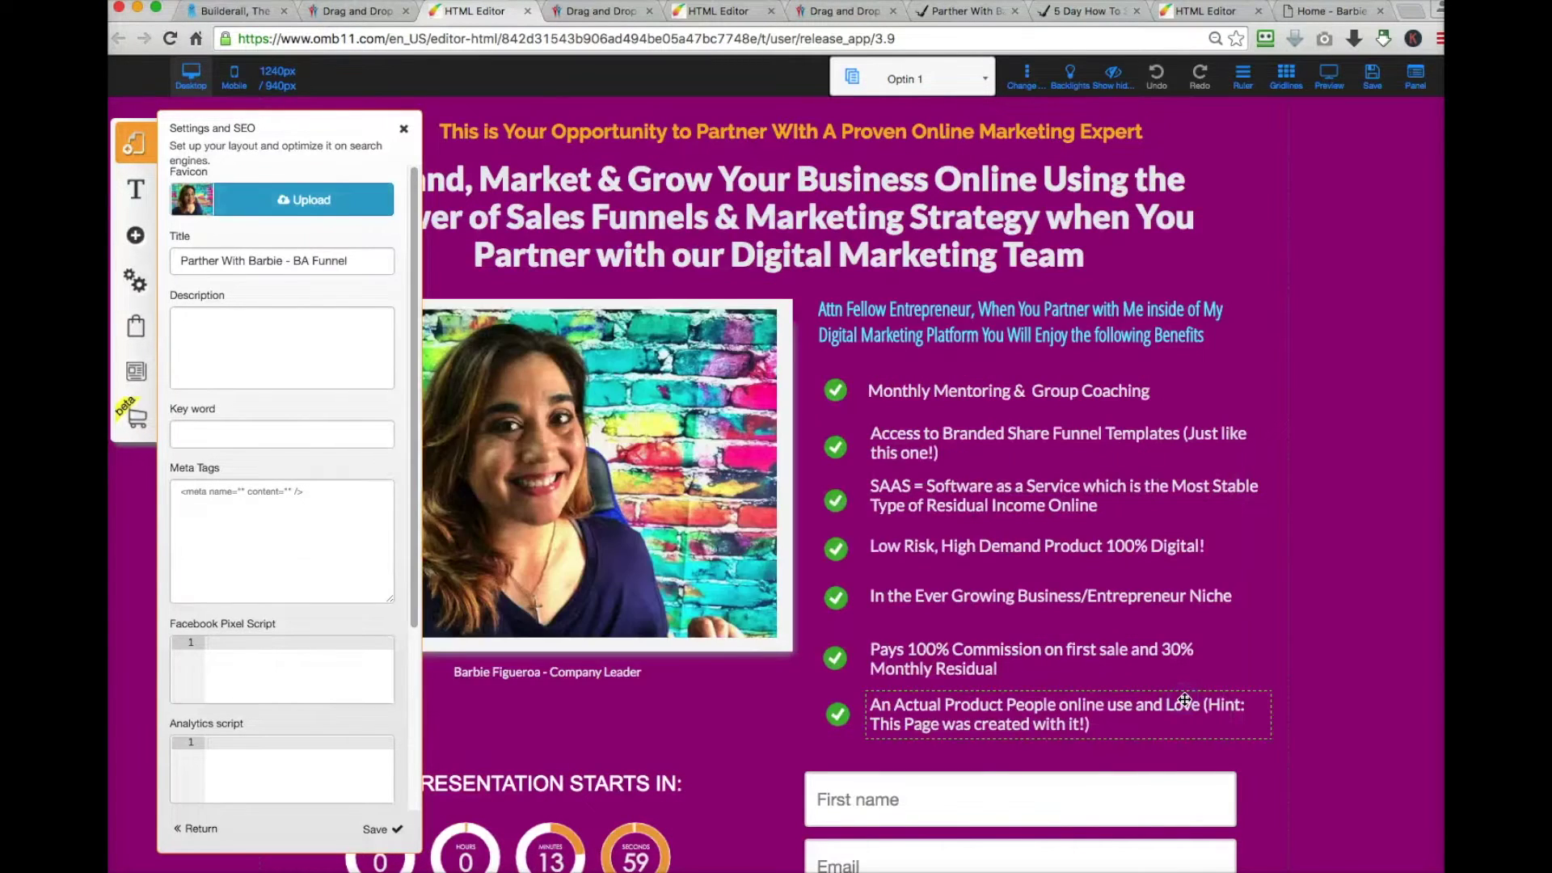
click(383, 829)
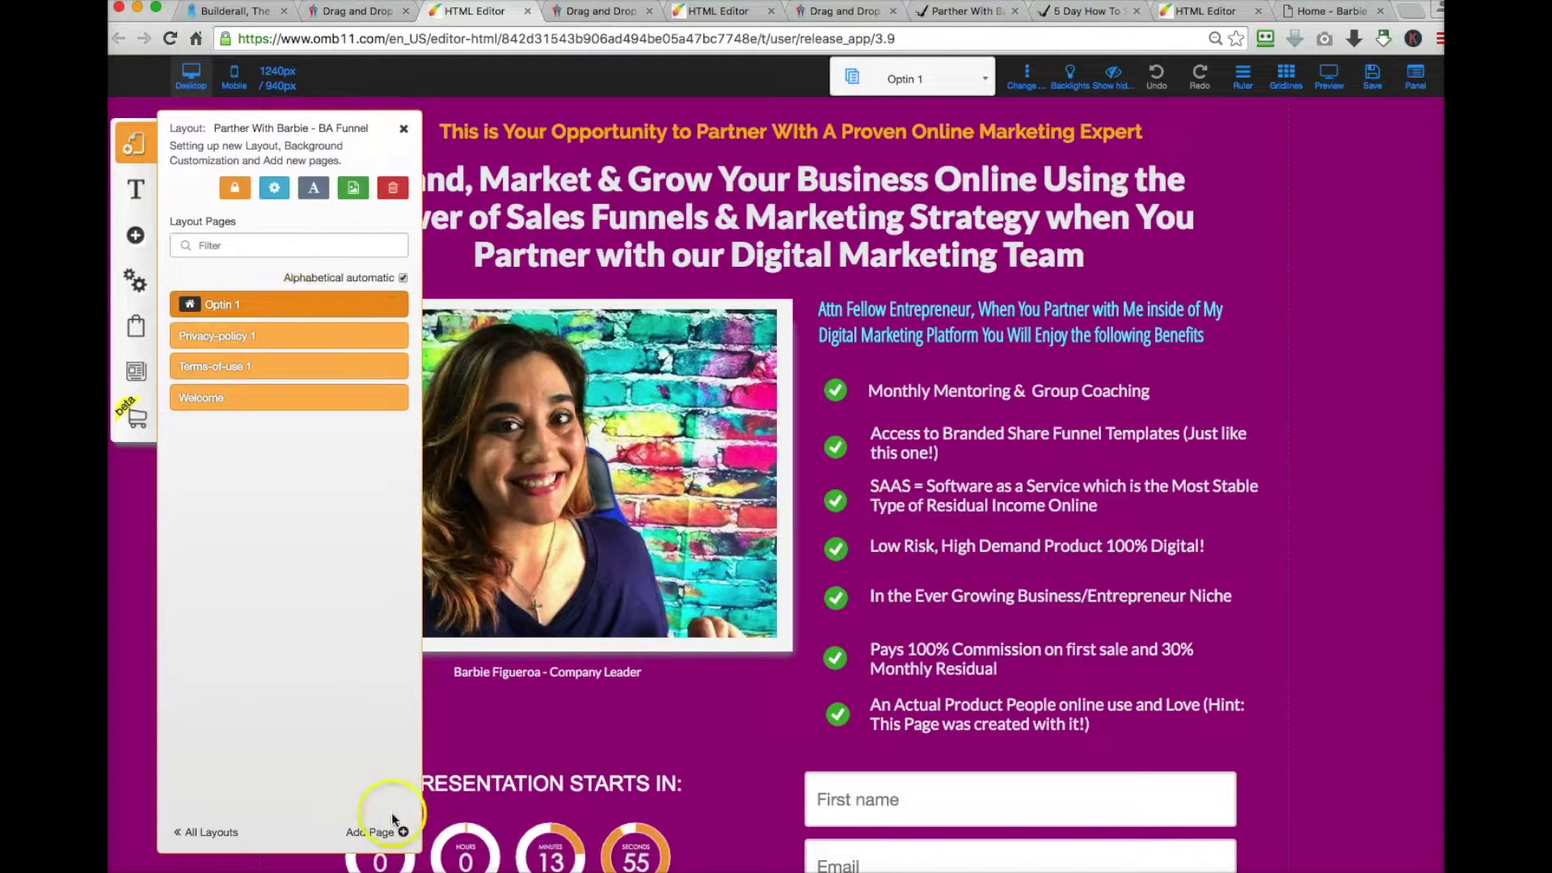
Save the site changes, including the modified Optin 1 page, and dismiss the resulting alert.
click(1371, 78)
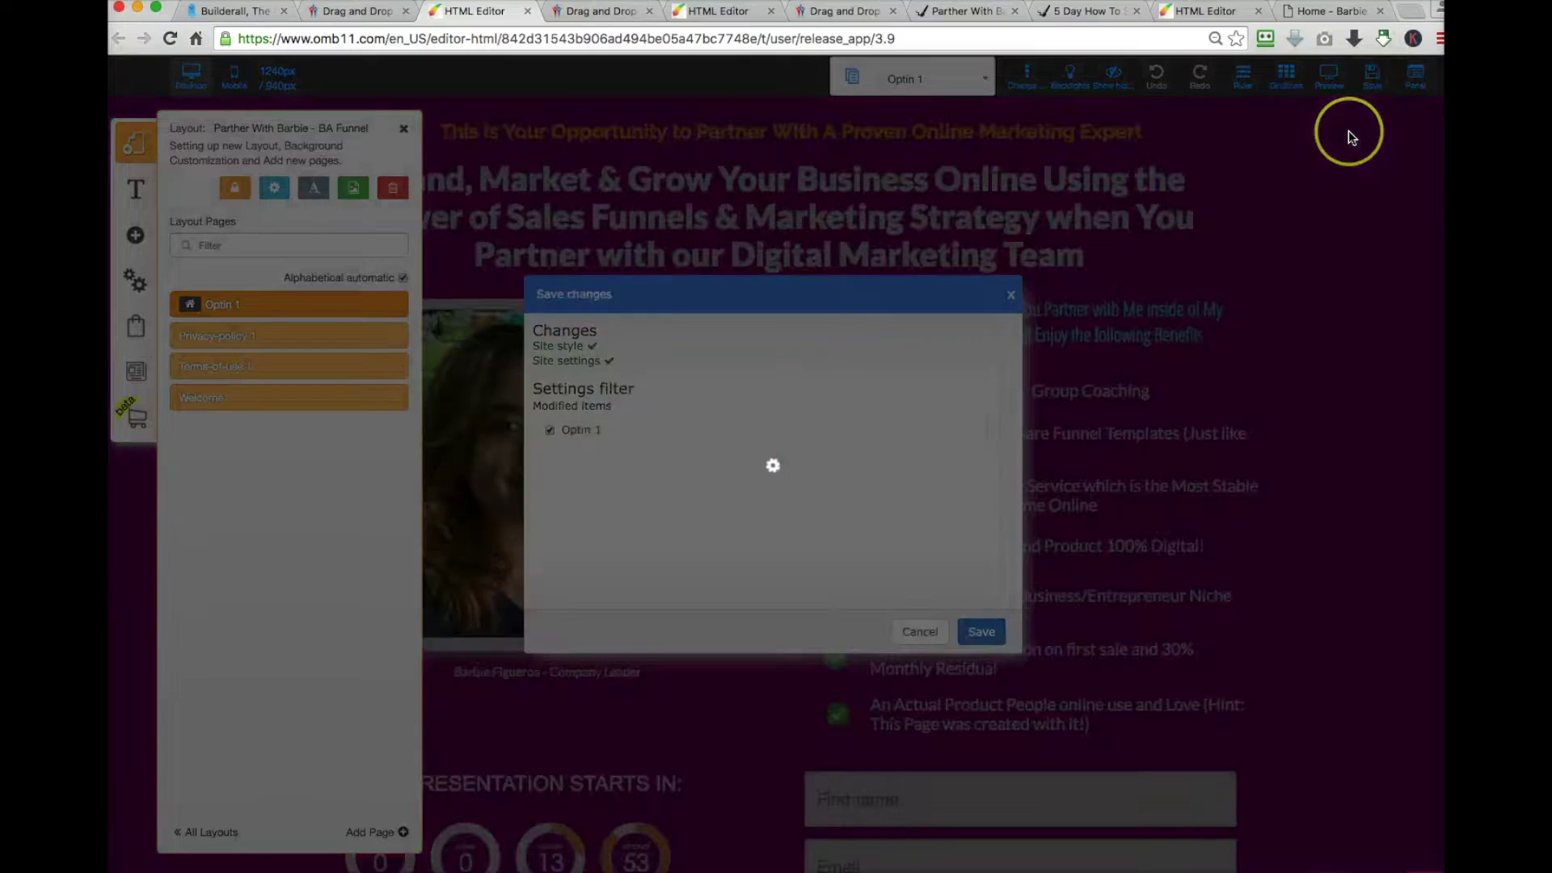
click(981, 631)
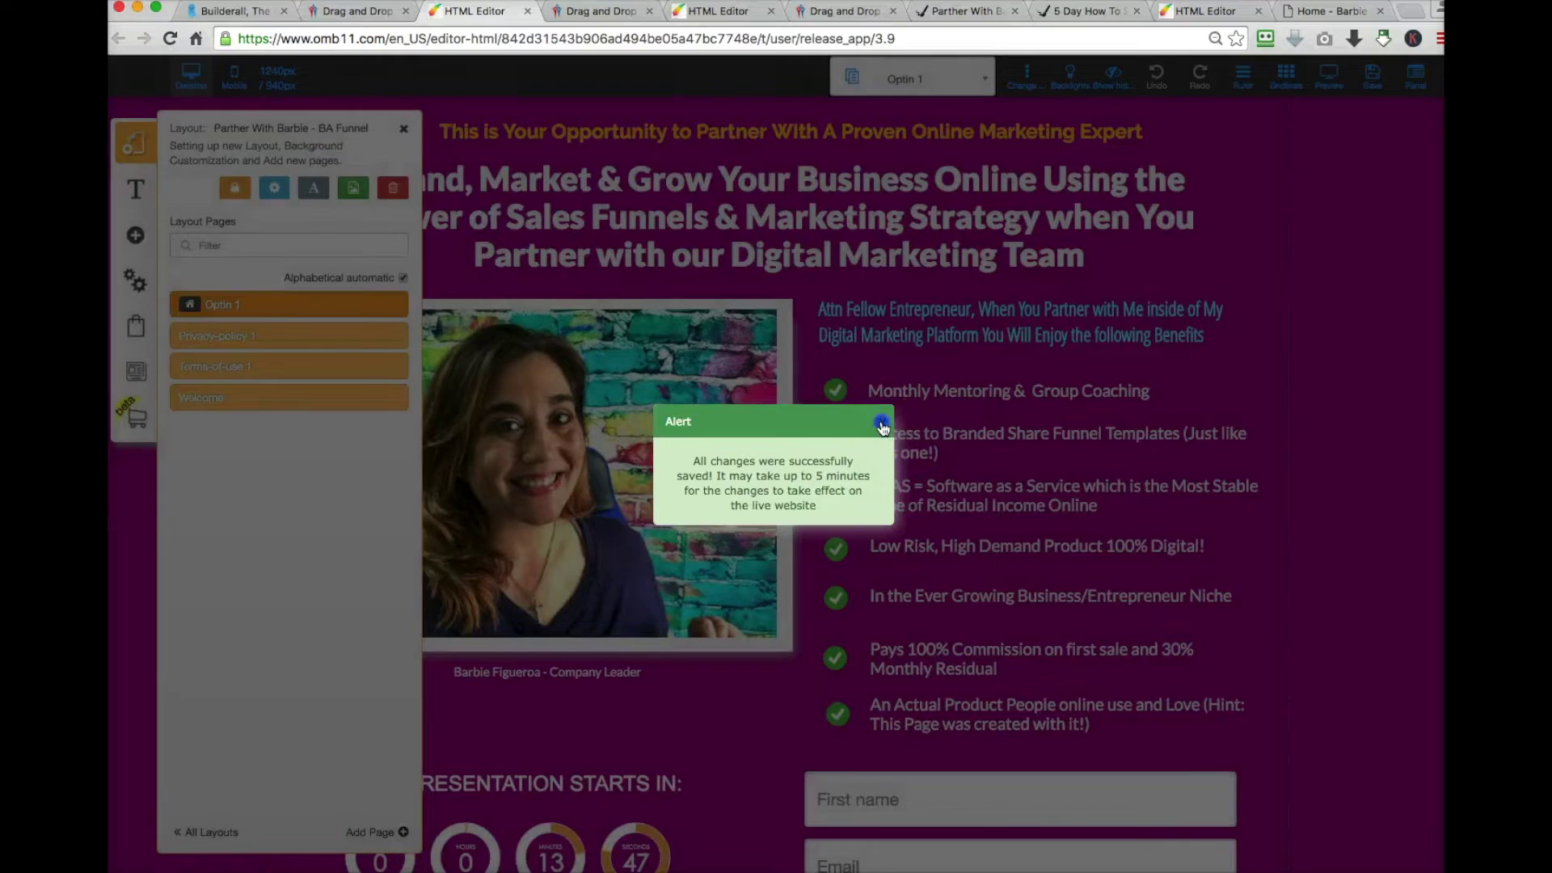
click(881, 423)
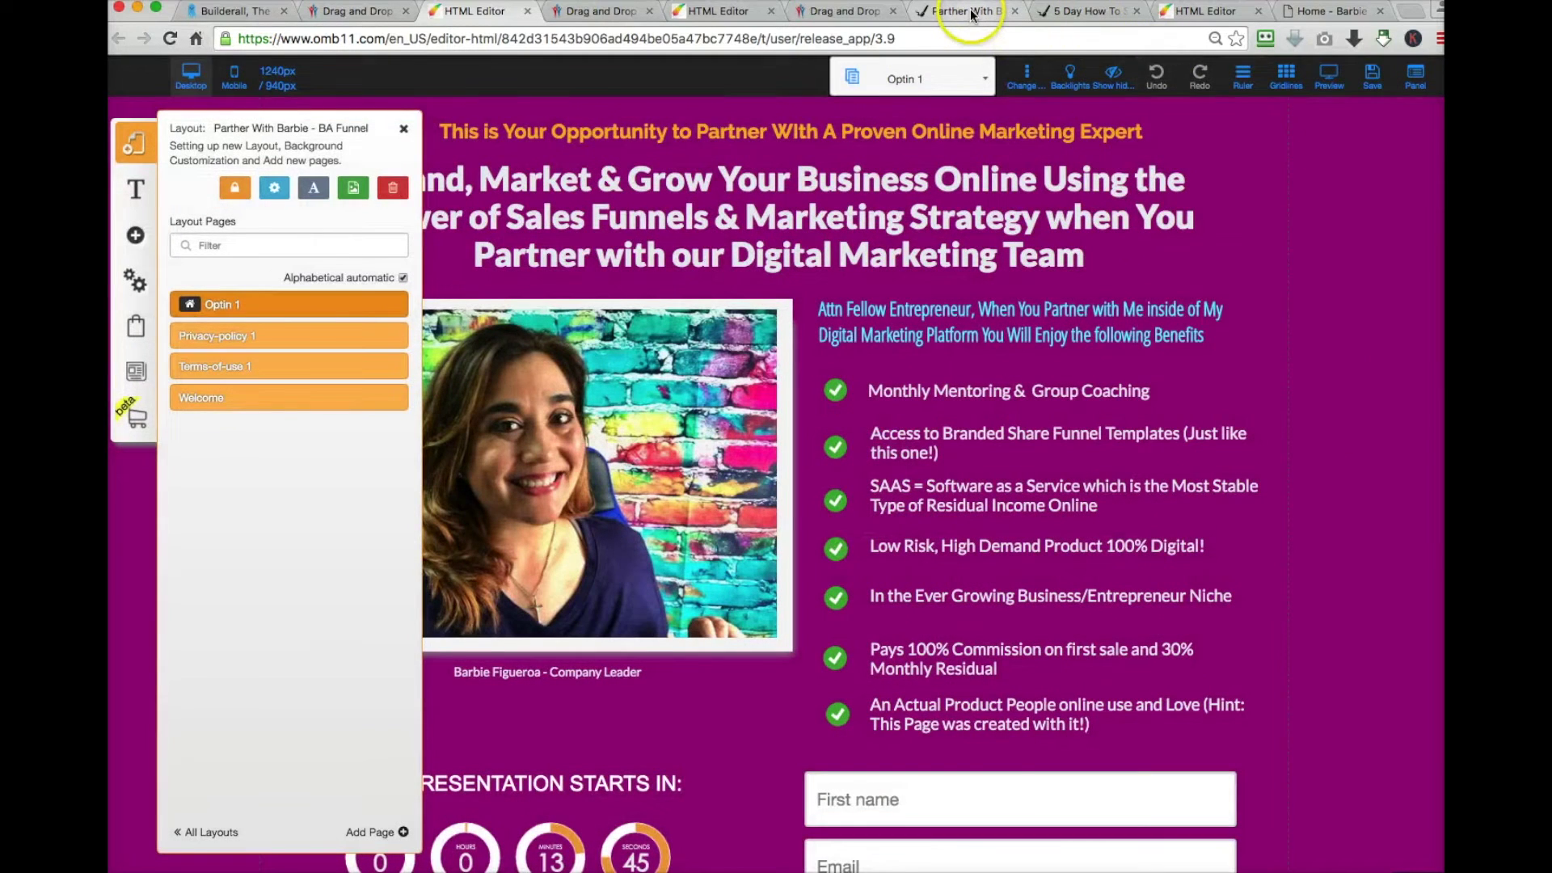
Reload the live partner page to check its favicon in the browser.
click(972, 13)
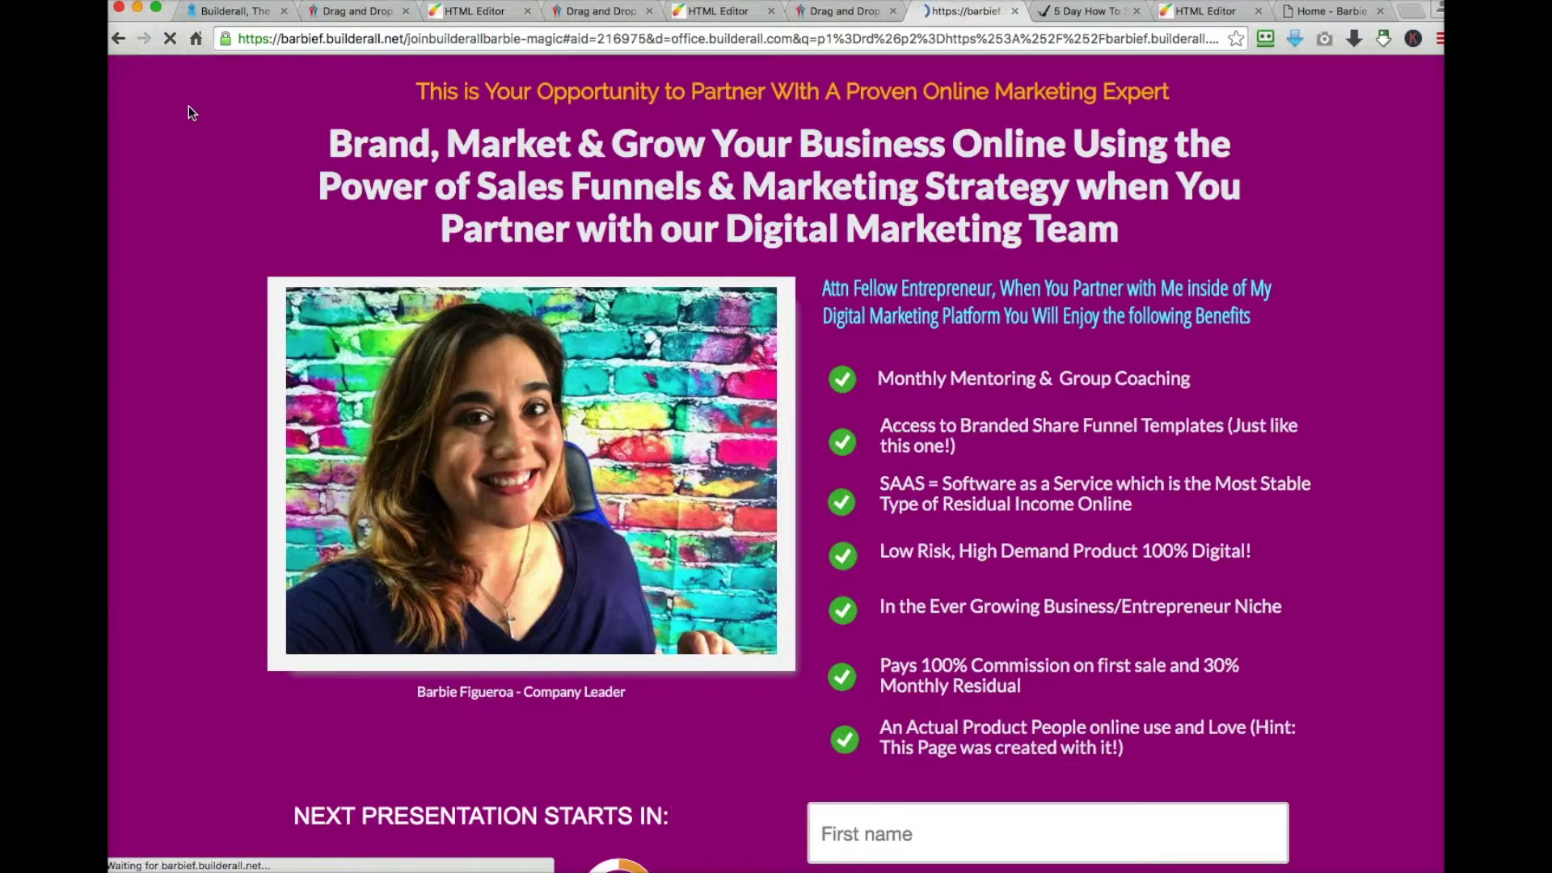
click(215, 63)
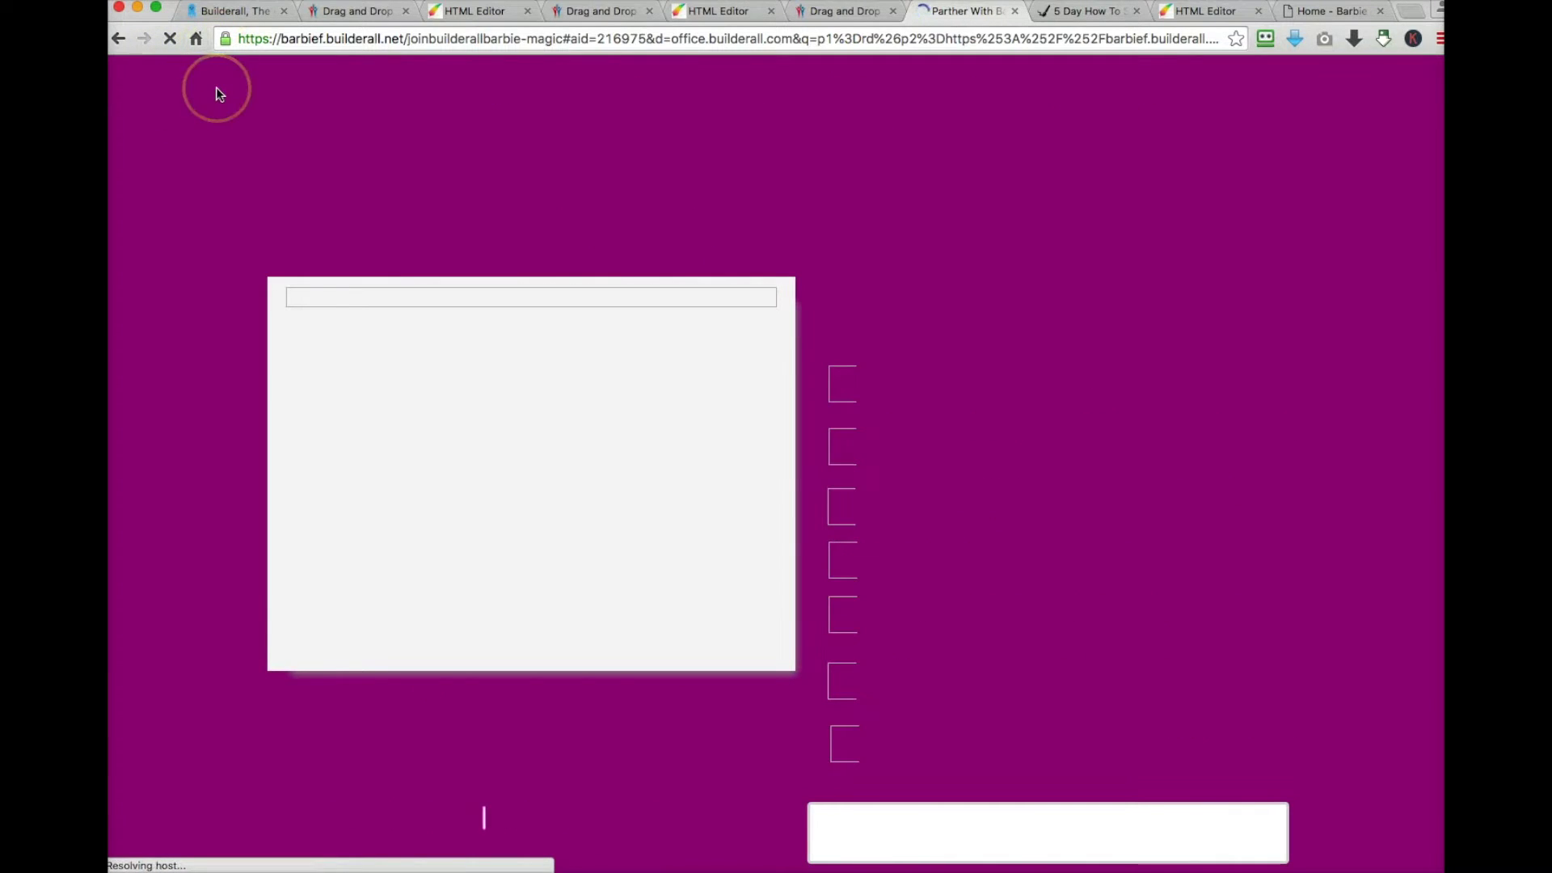
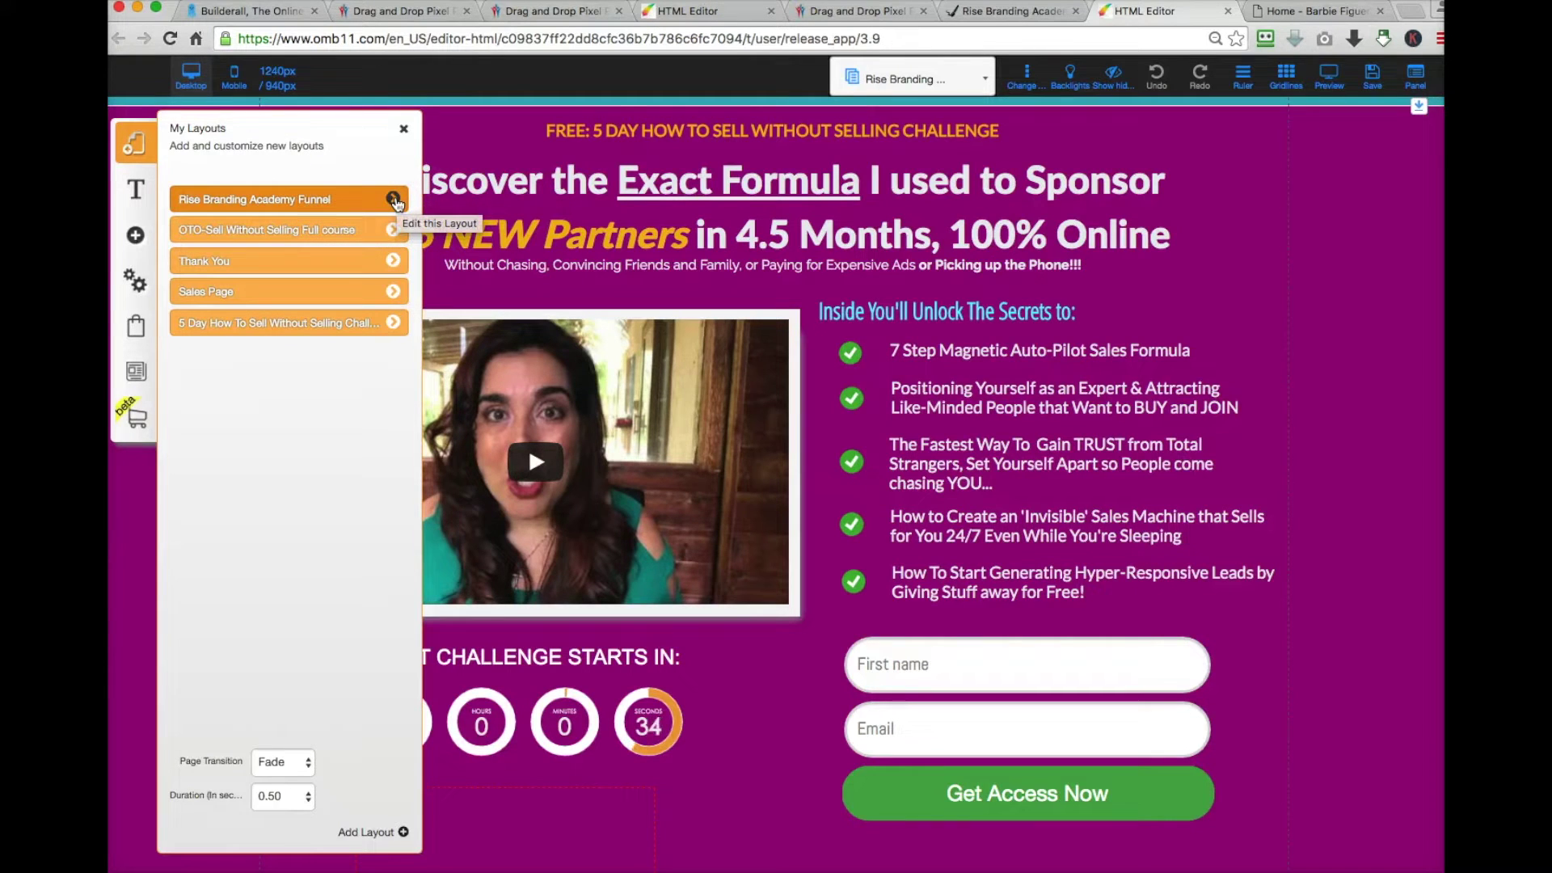
Look through the pages of the Rise Branding Academy Funnel layout and return to the list of all layouts.
click(394, 199)
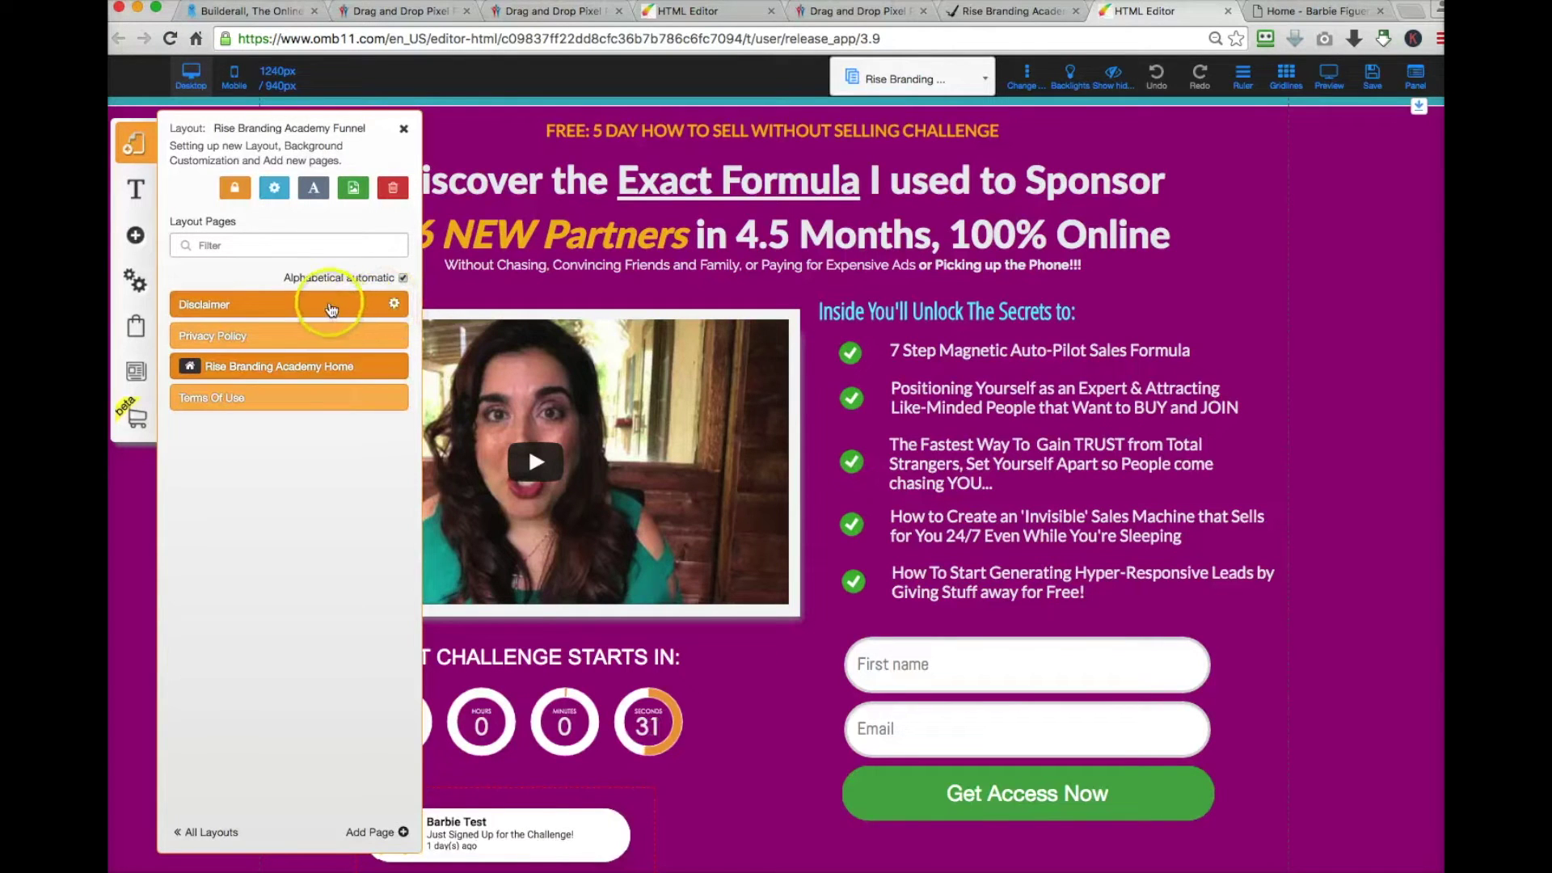
mouse_move(327, 370)
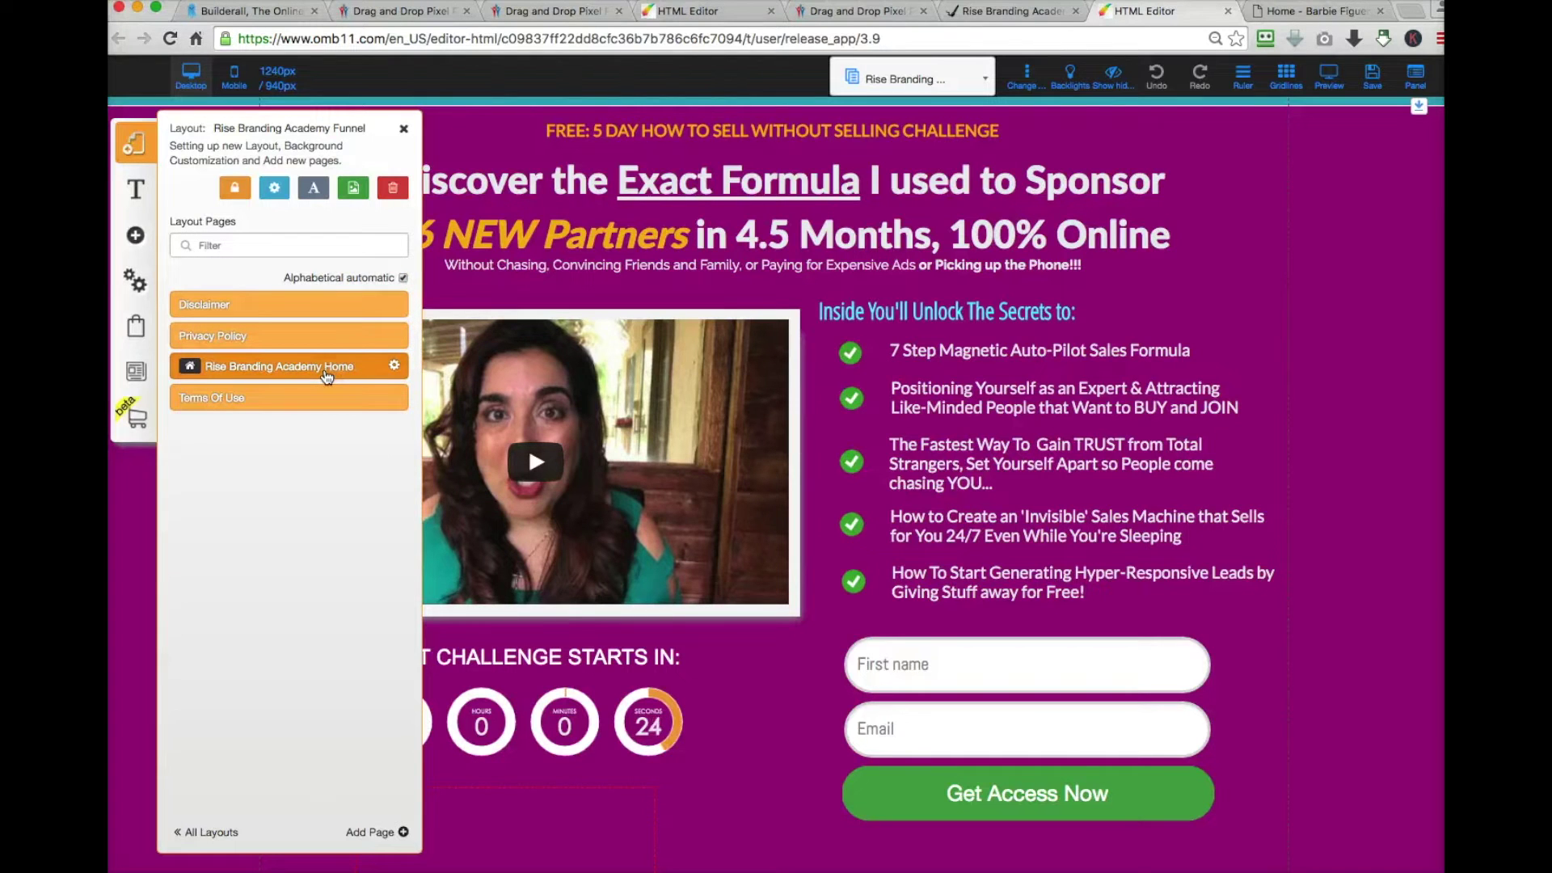
click(394, 368)
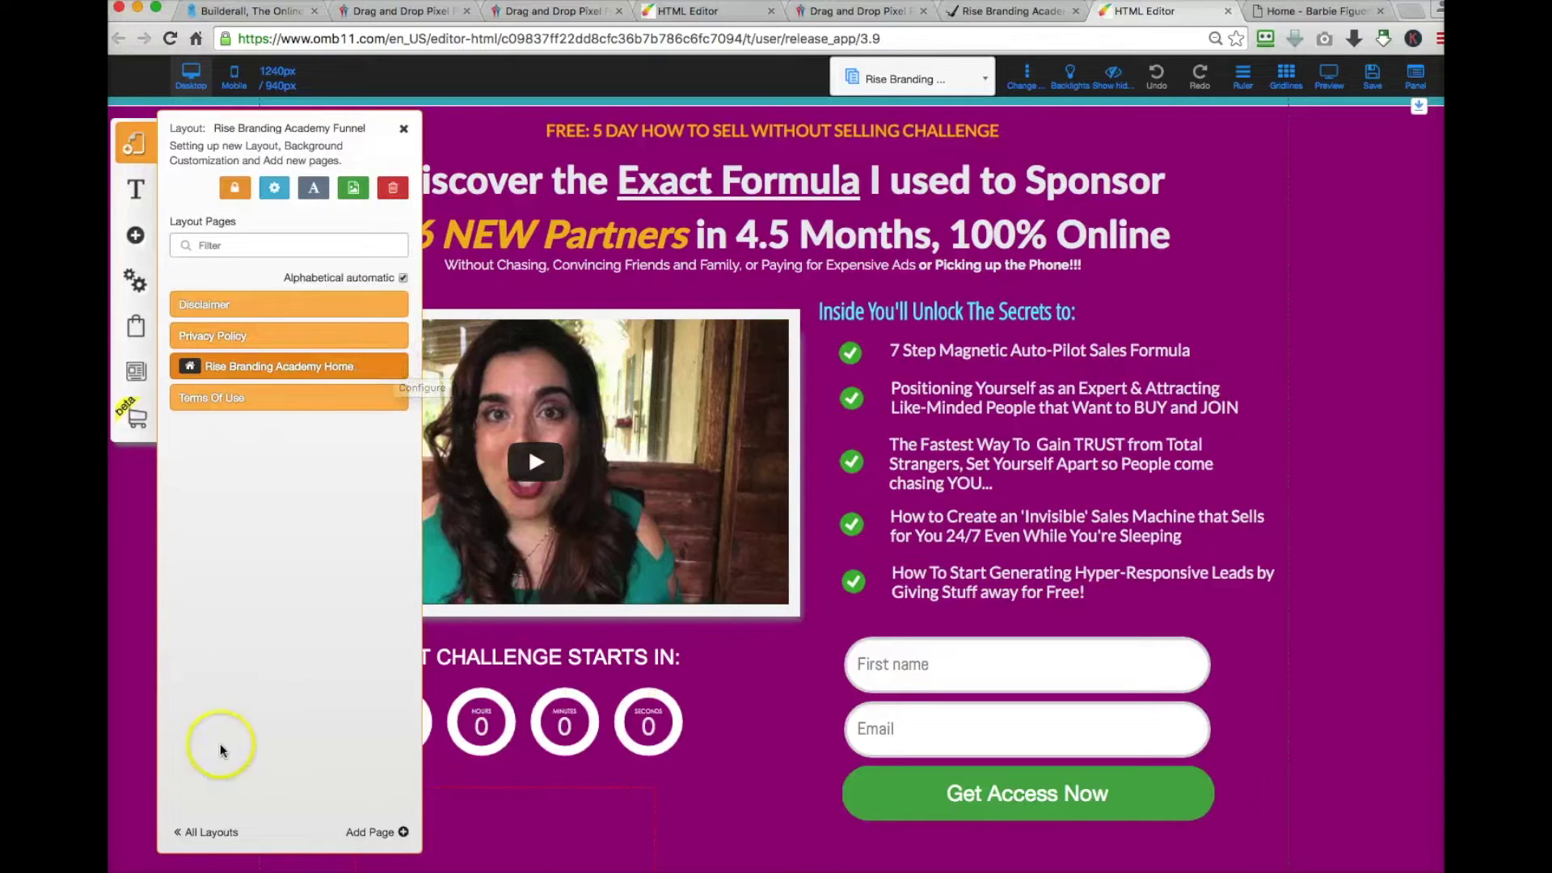
click(211, 832)
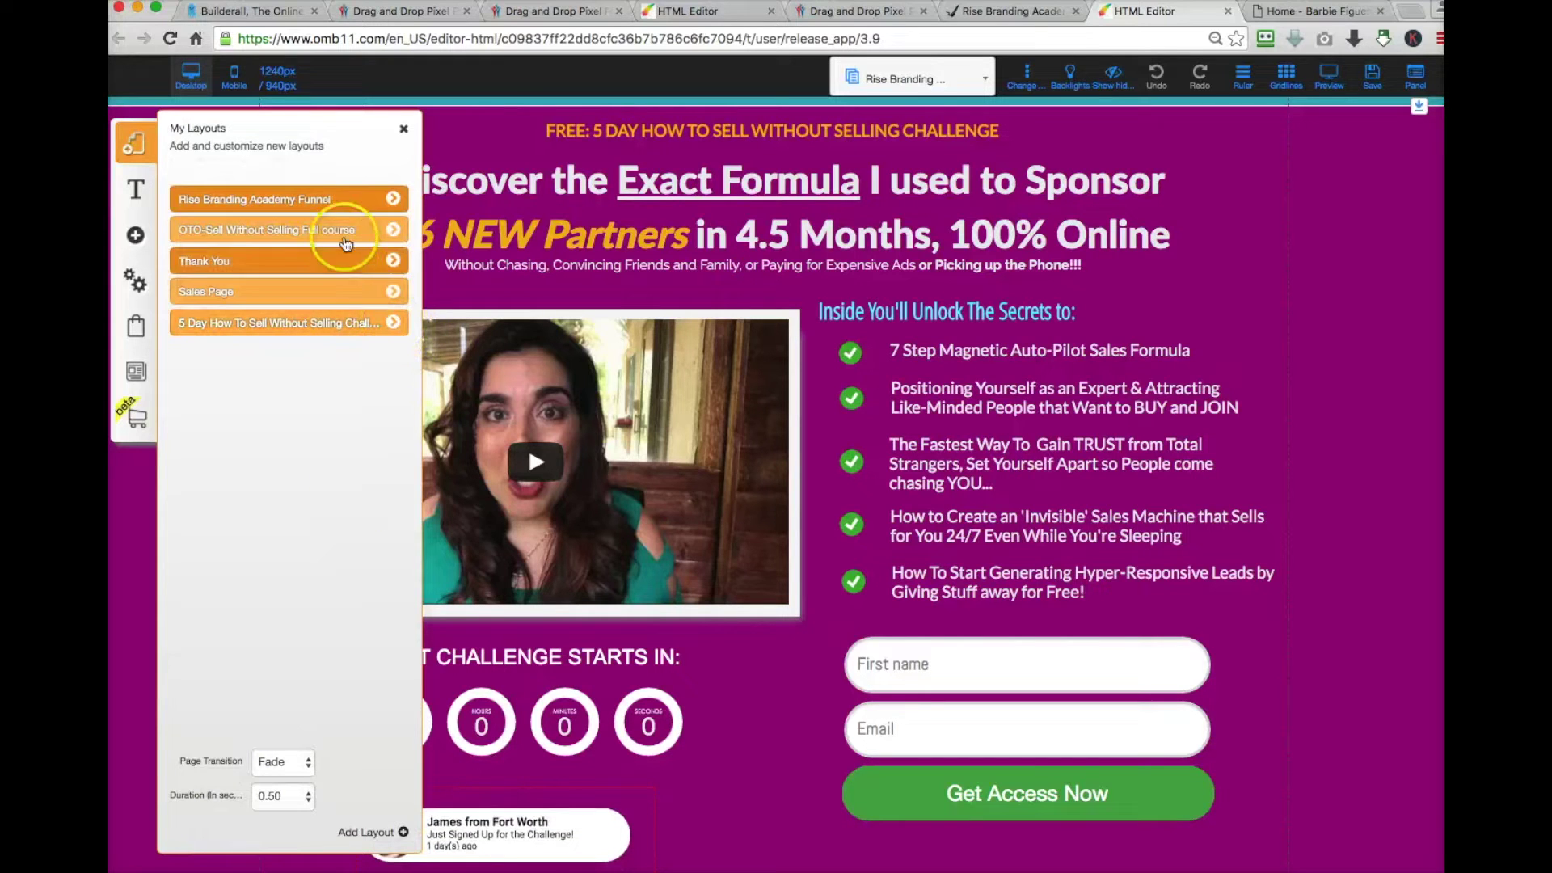
Review the pages of the OTO-Sell Without Selling Full course and 5 Day How To Sell Without Selling Challenge layouts.
click(393, 231)
click(360, 310)
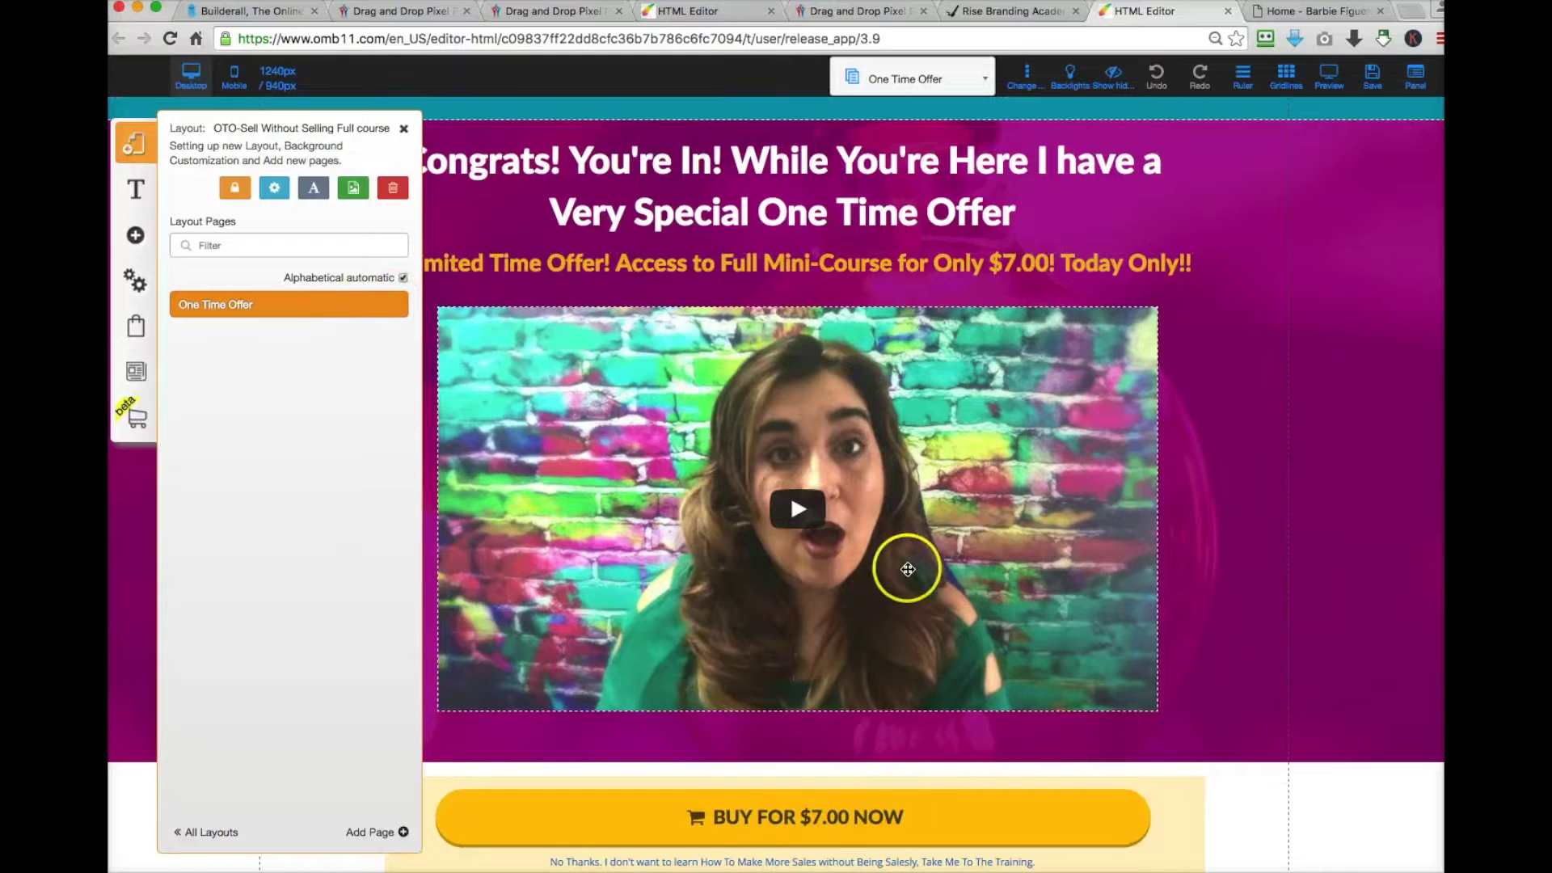
click(204, 832)
click(393, 323)
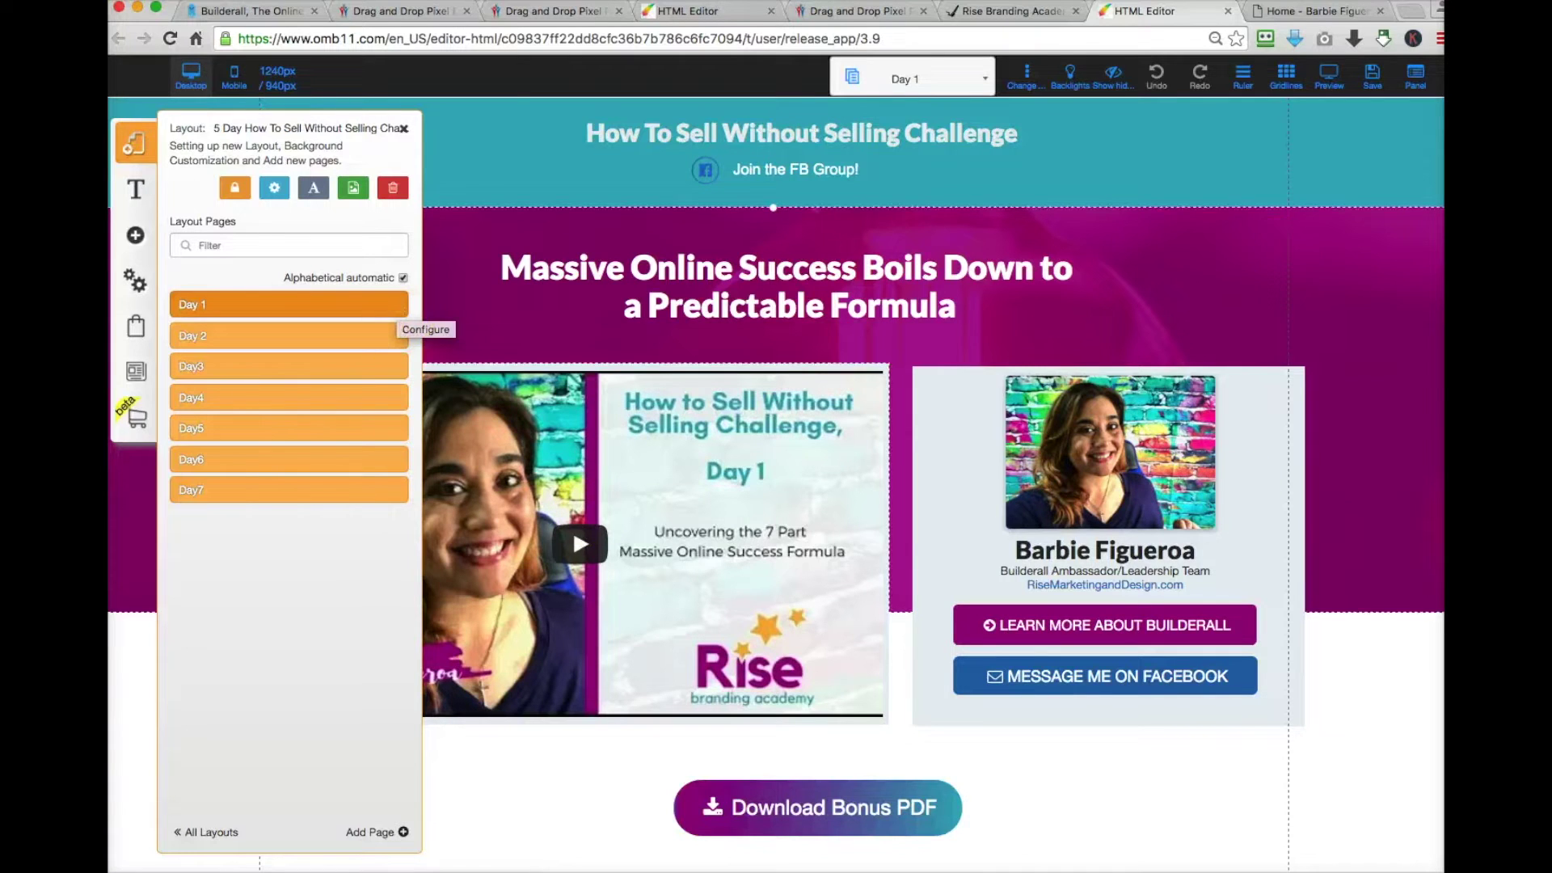
mouse_move(356, 306)
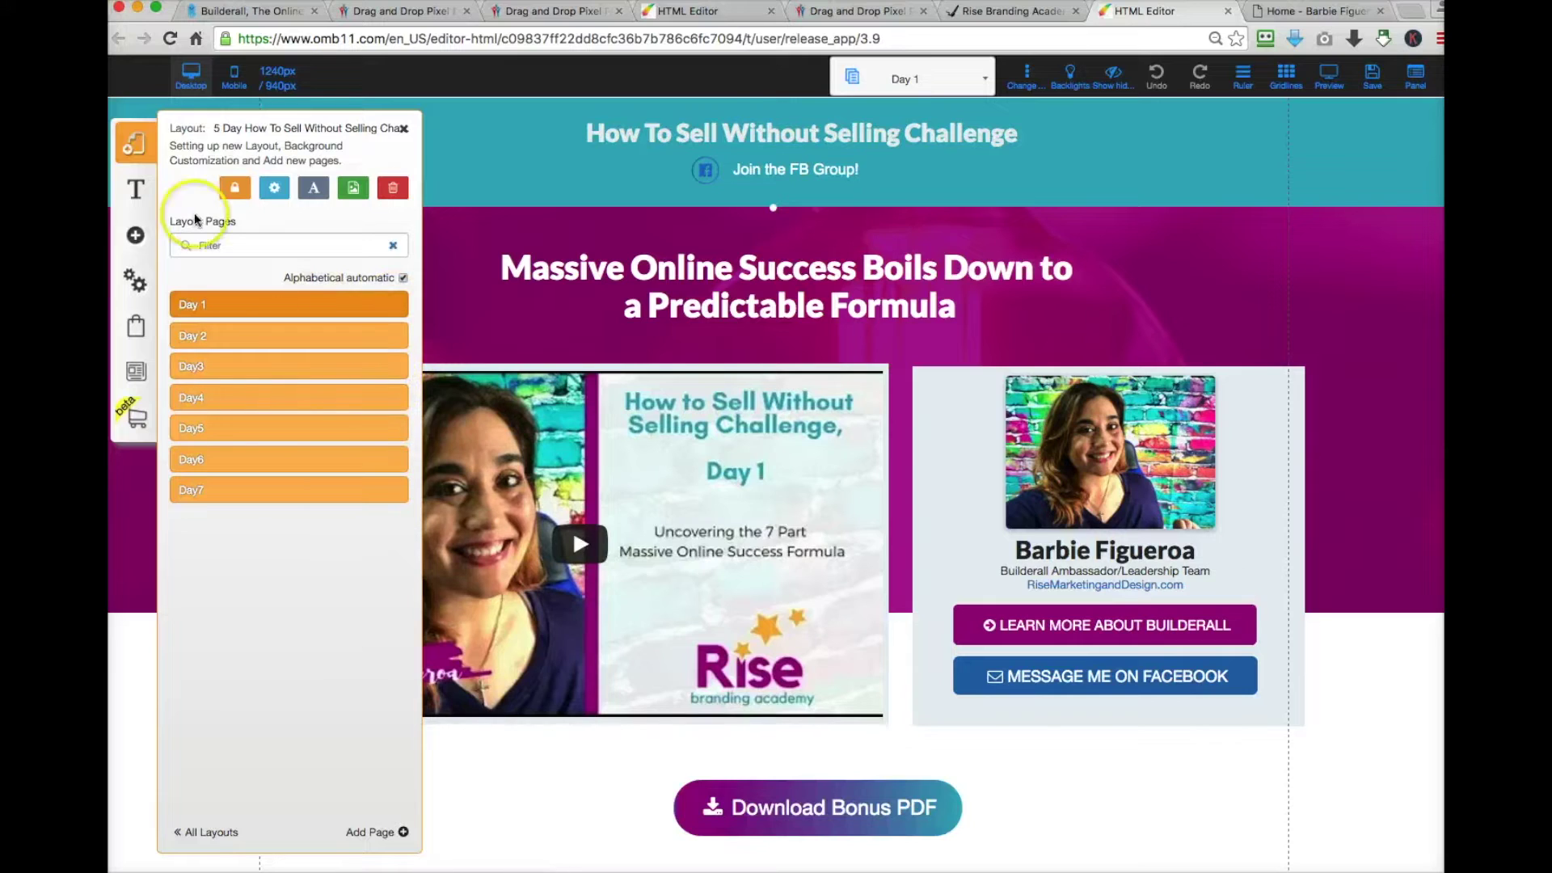
click(384, 841)
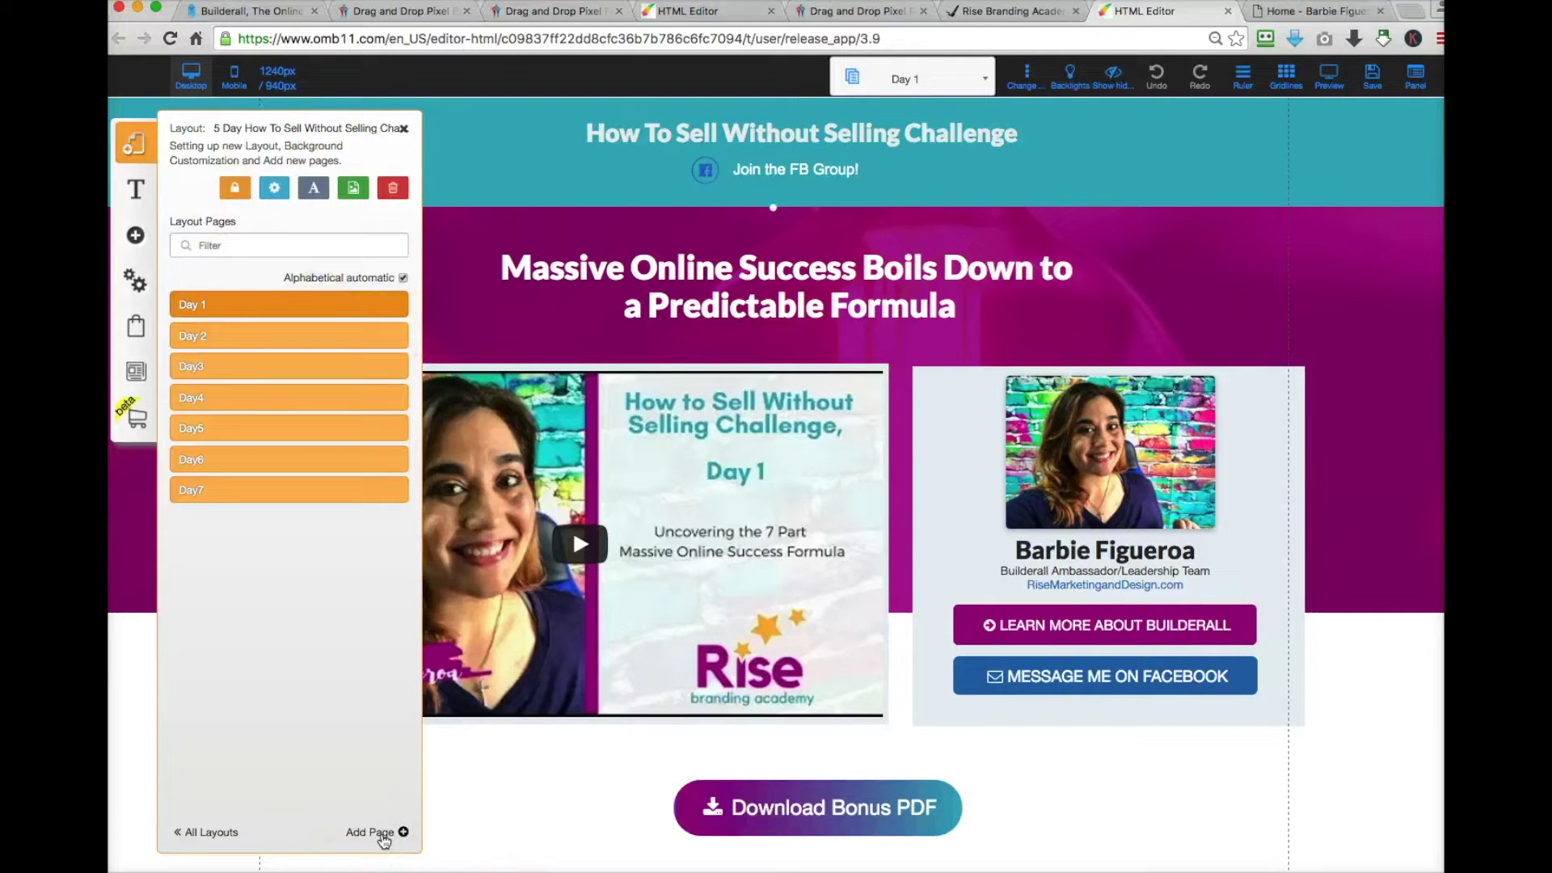
click(204, 837)
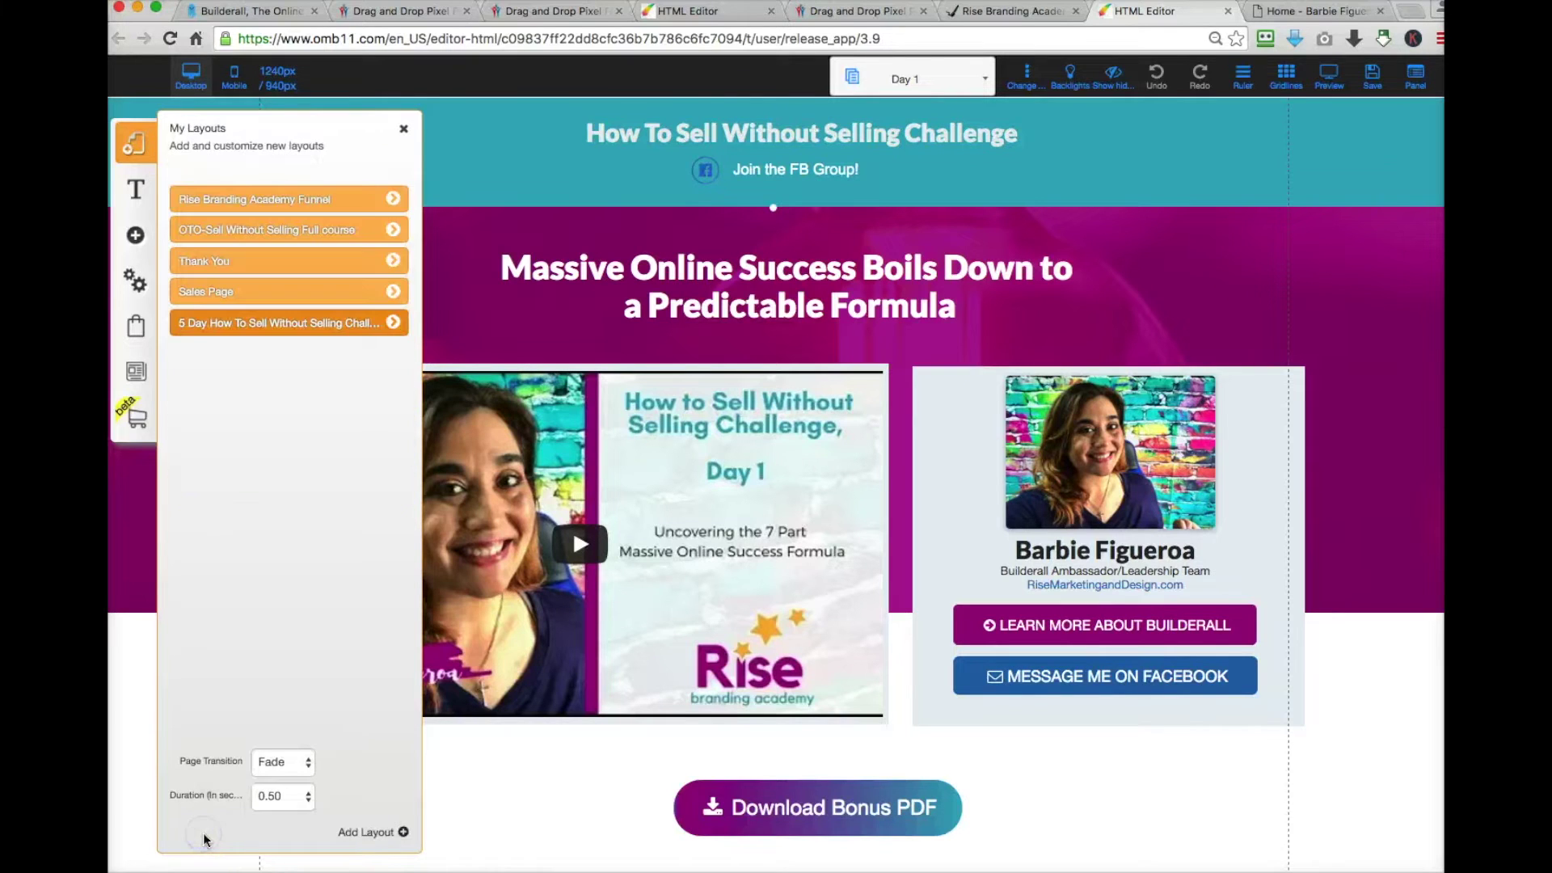
Start adding a new layout to the site and show the Blank Page templates among the general layouts.
click(371, 836)
click(371, 836)
click(367, 837)
click(369, 839)
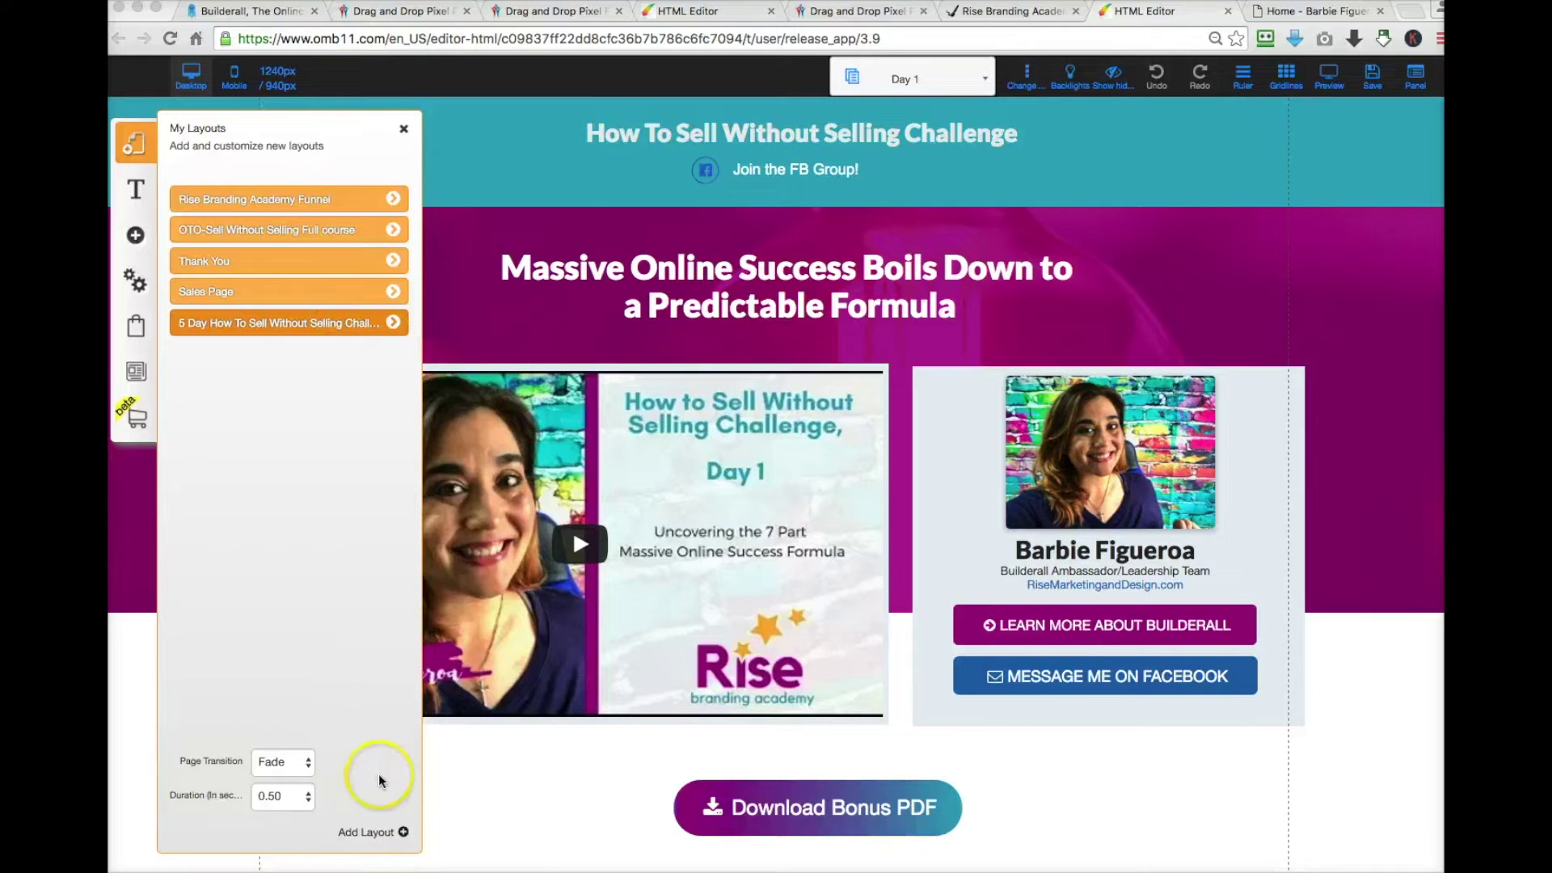
click(366, 839)
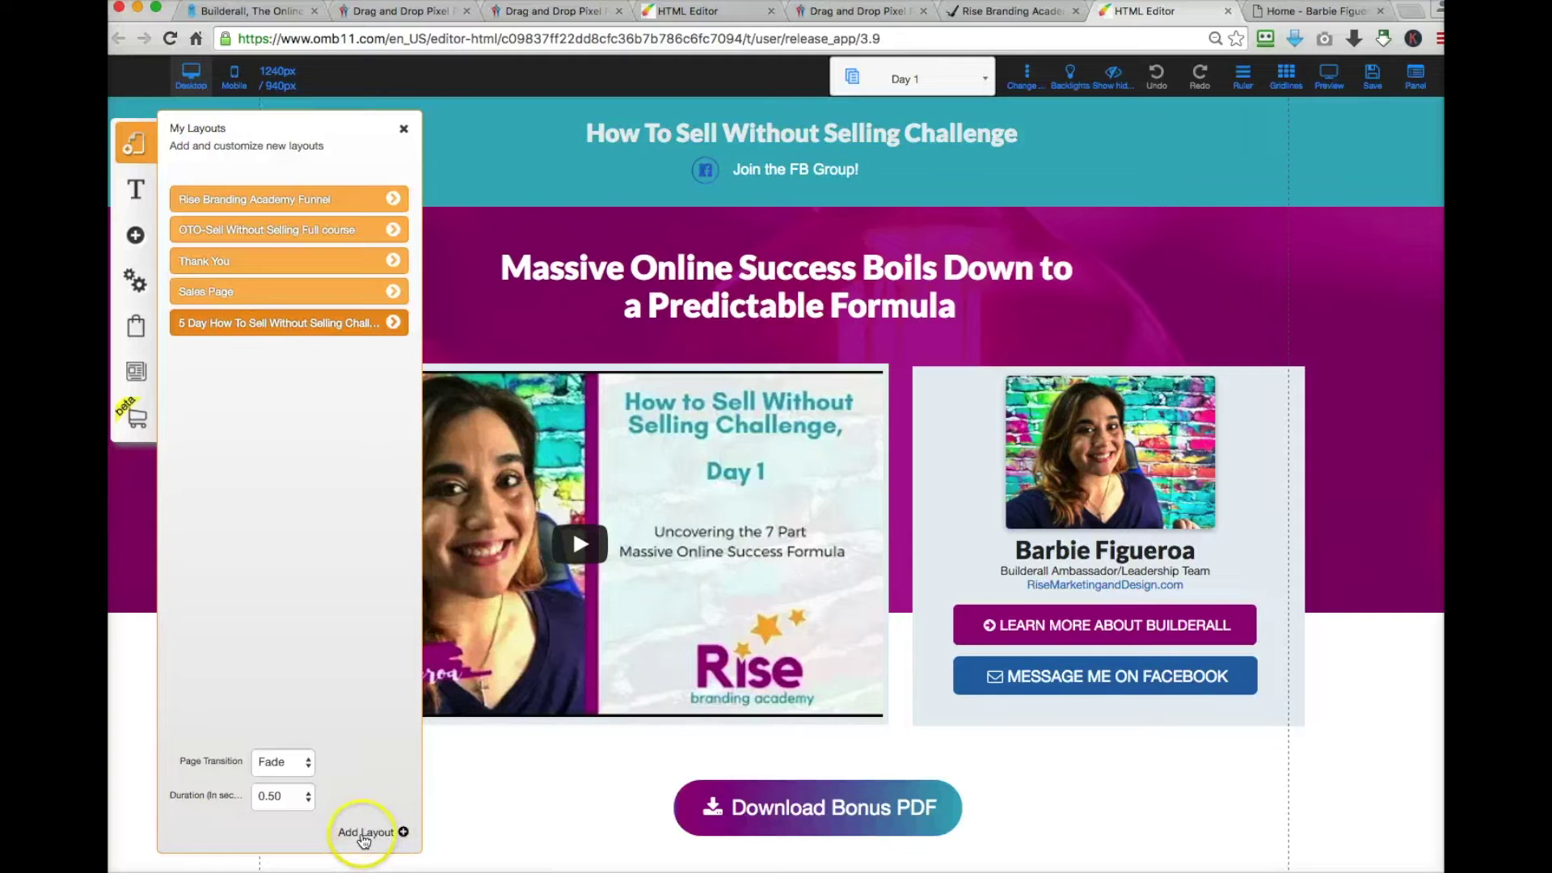
click(365, 835)
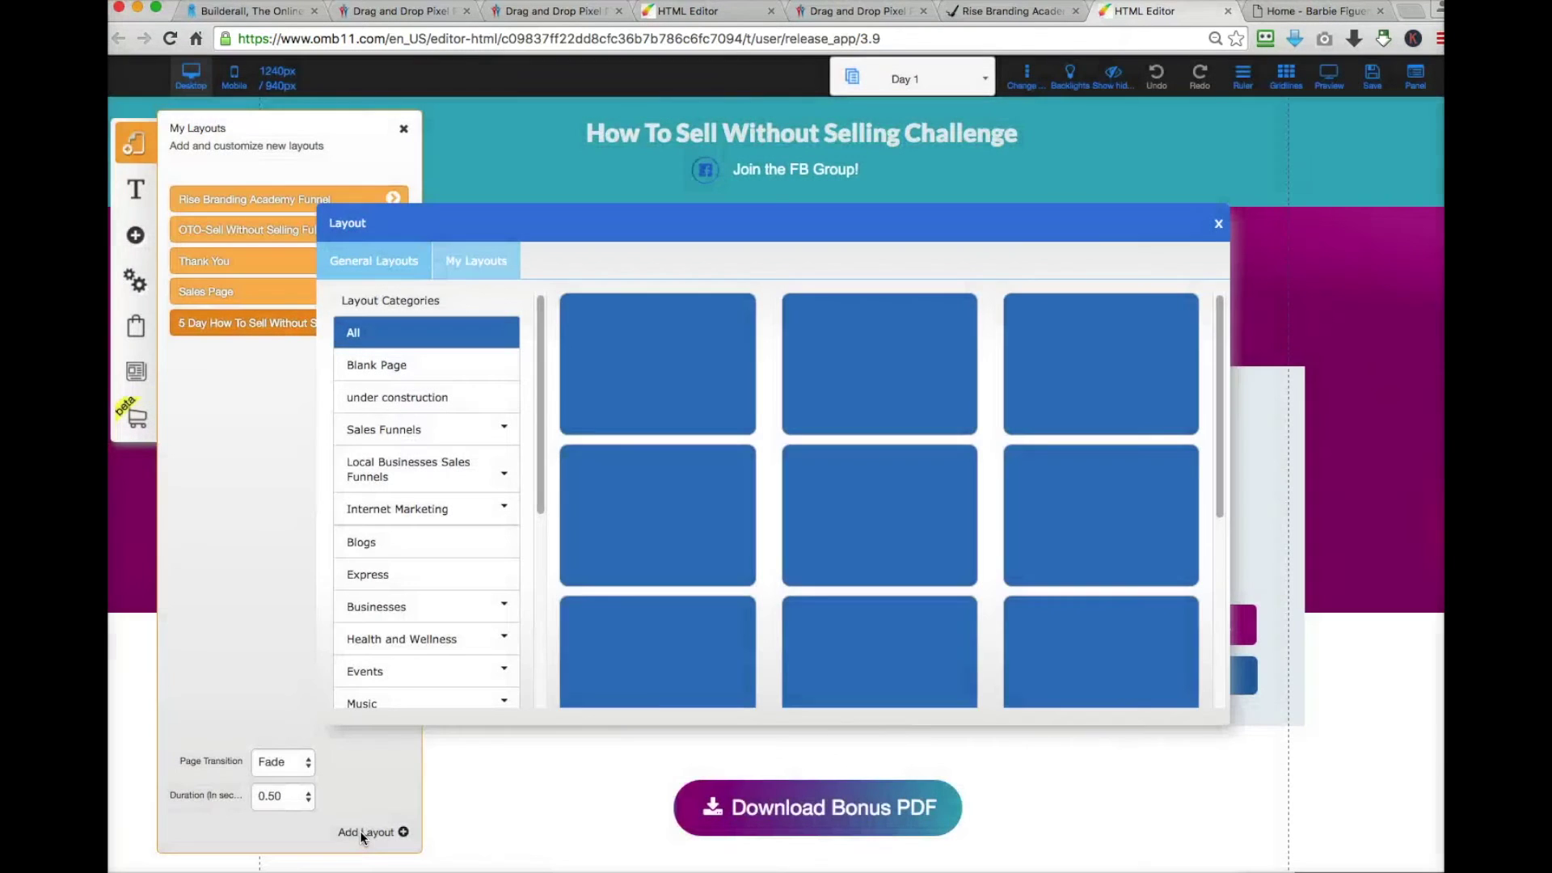
click(390, 367)
mouse_move(621, 338)
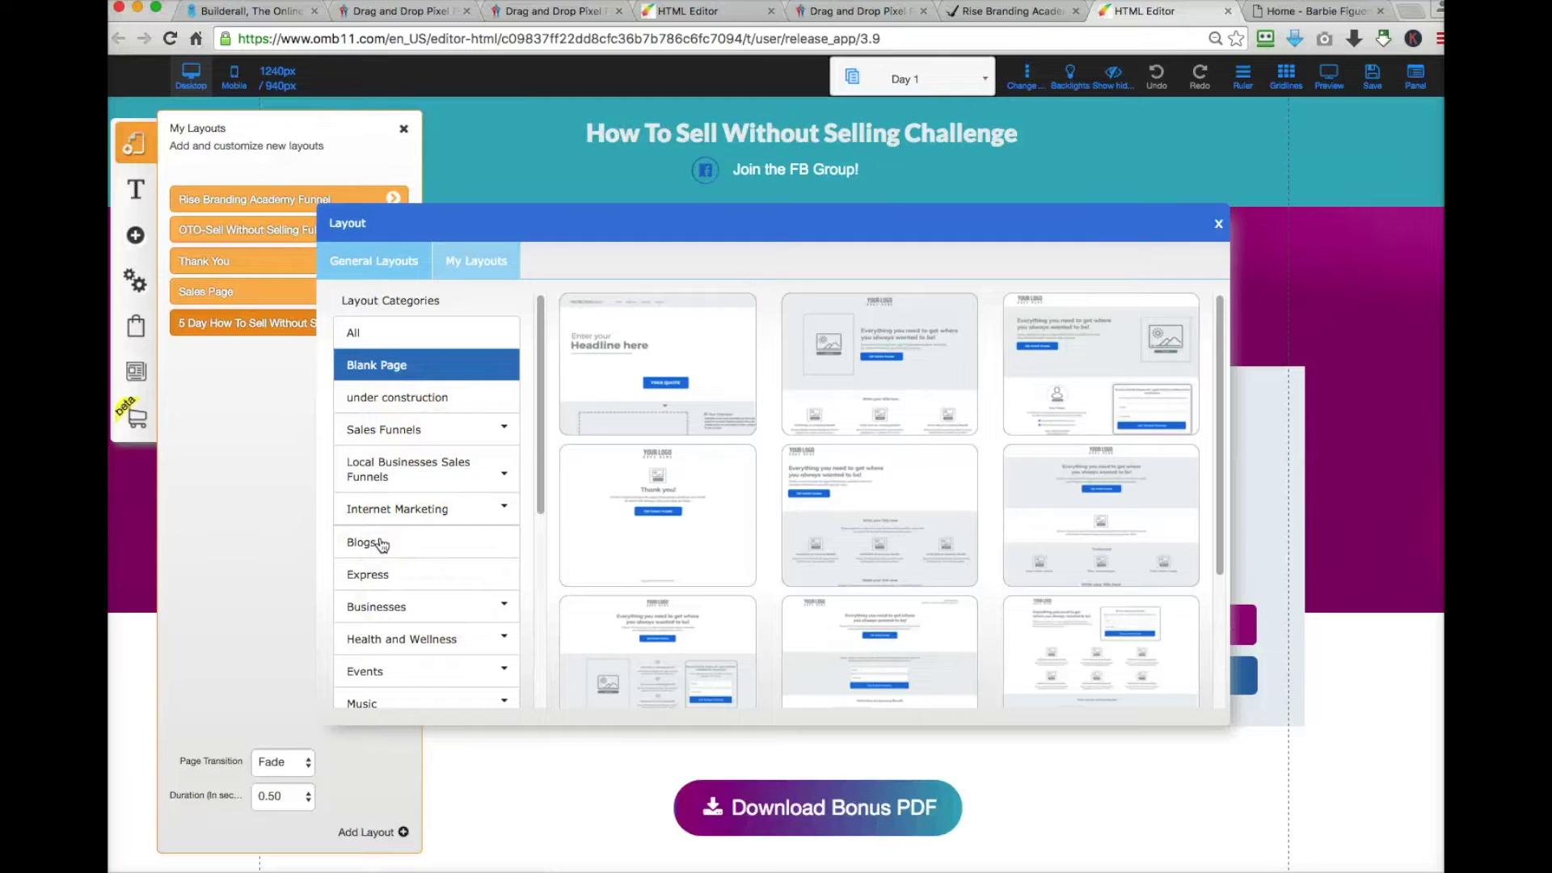
Browse the layouts of the account's own websites and expand the amfb-partnerwithbarbie site.
click(475, 267)
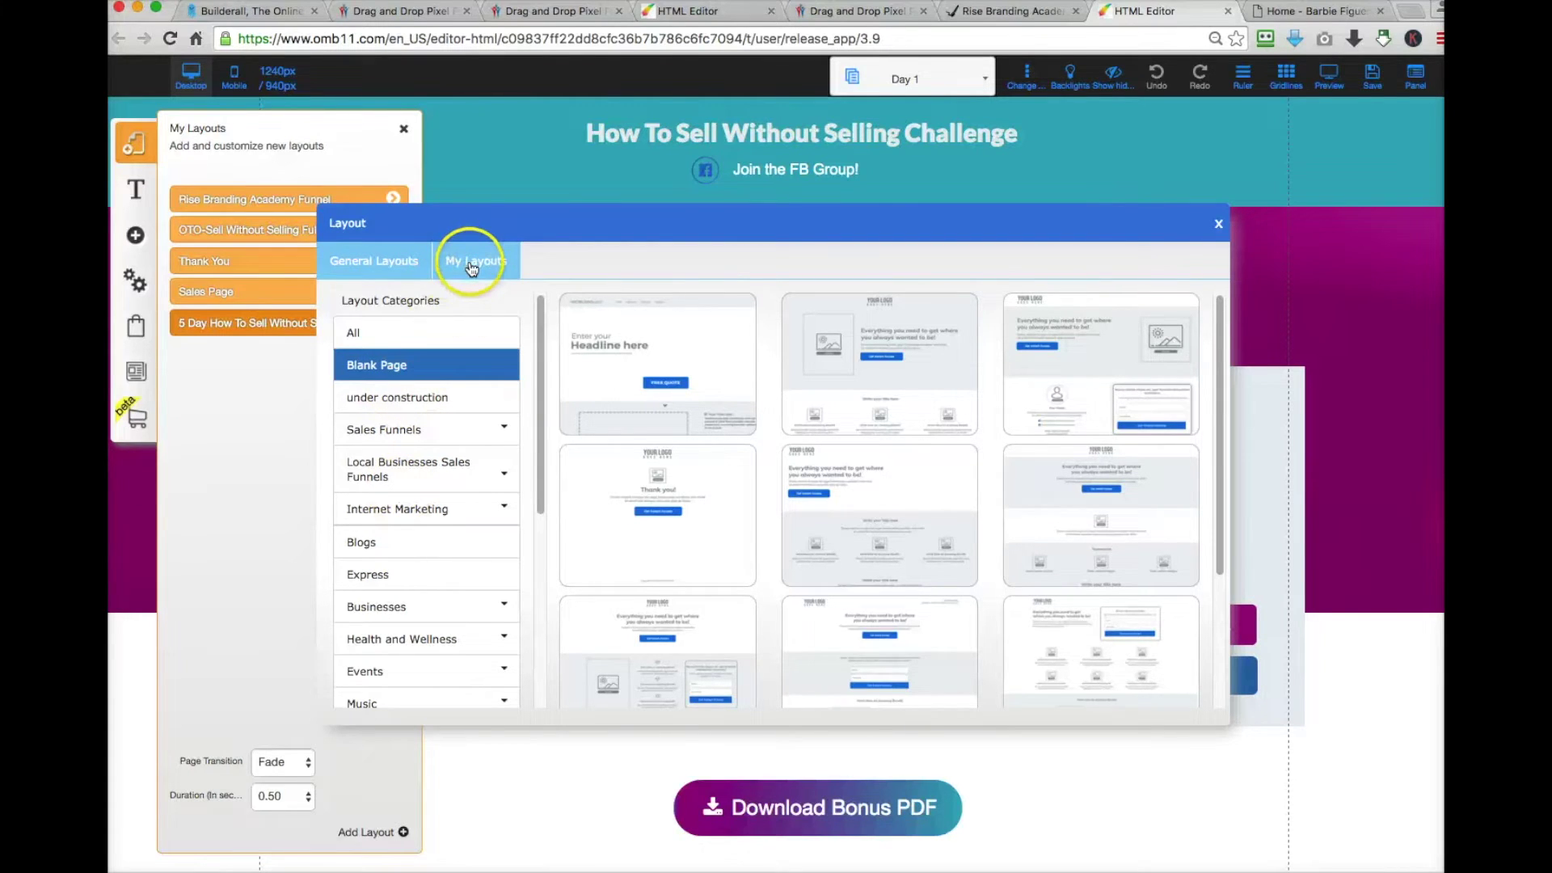
click(474, 265)
click(470, 389)
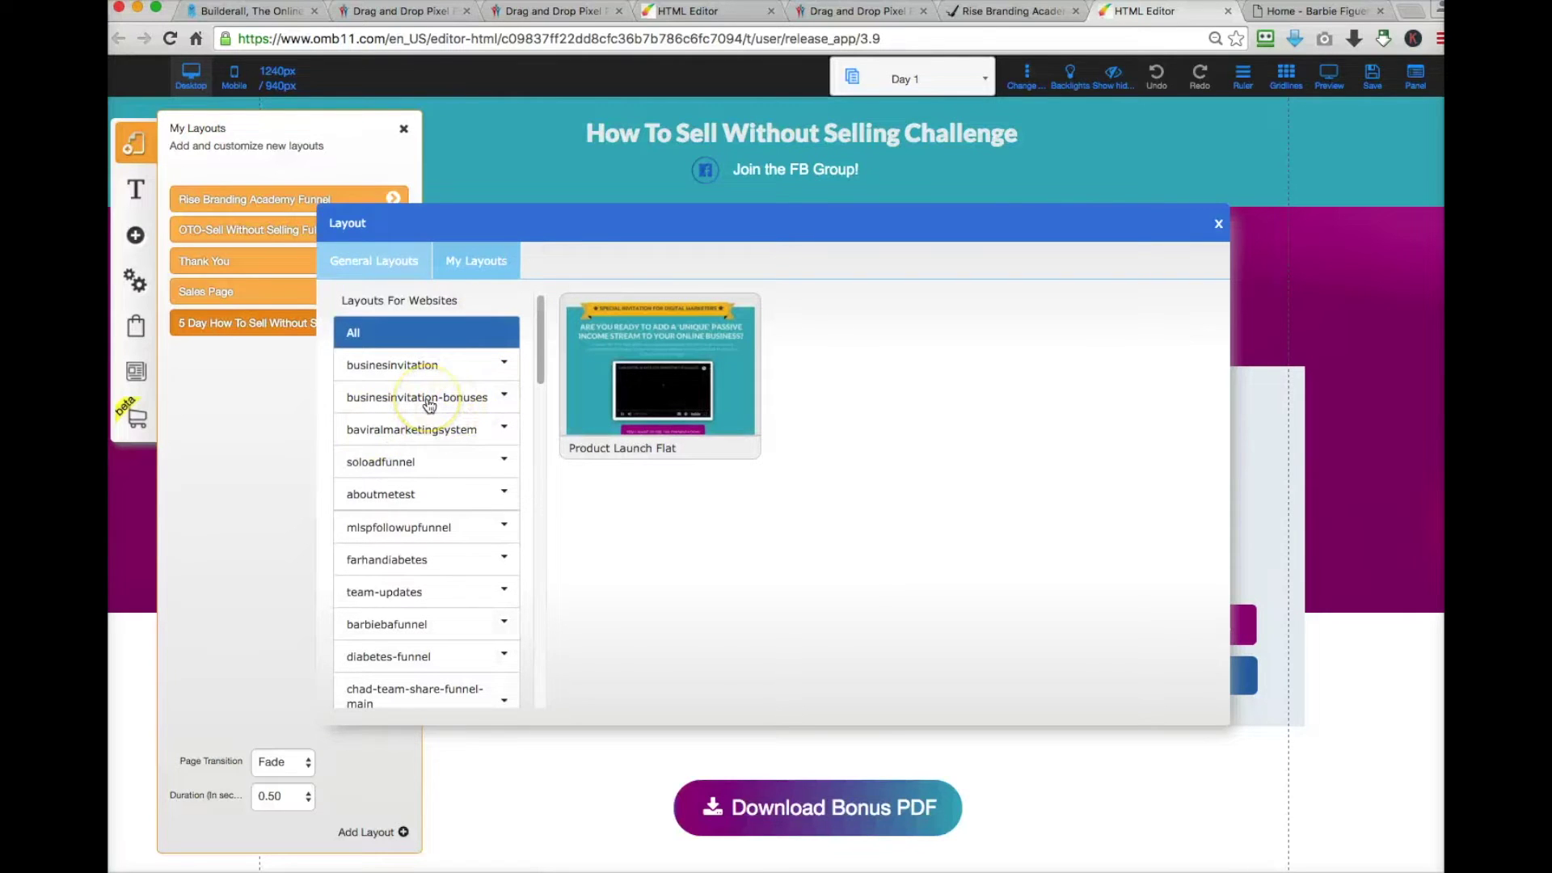
scroll(430, 406, down, 1)
scroll(430, 406, down, 6)
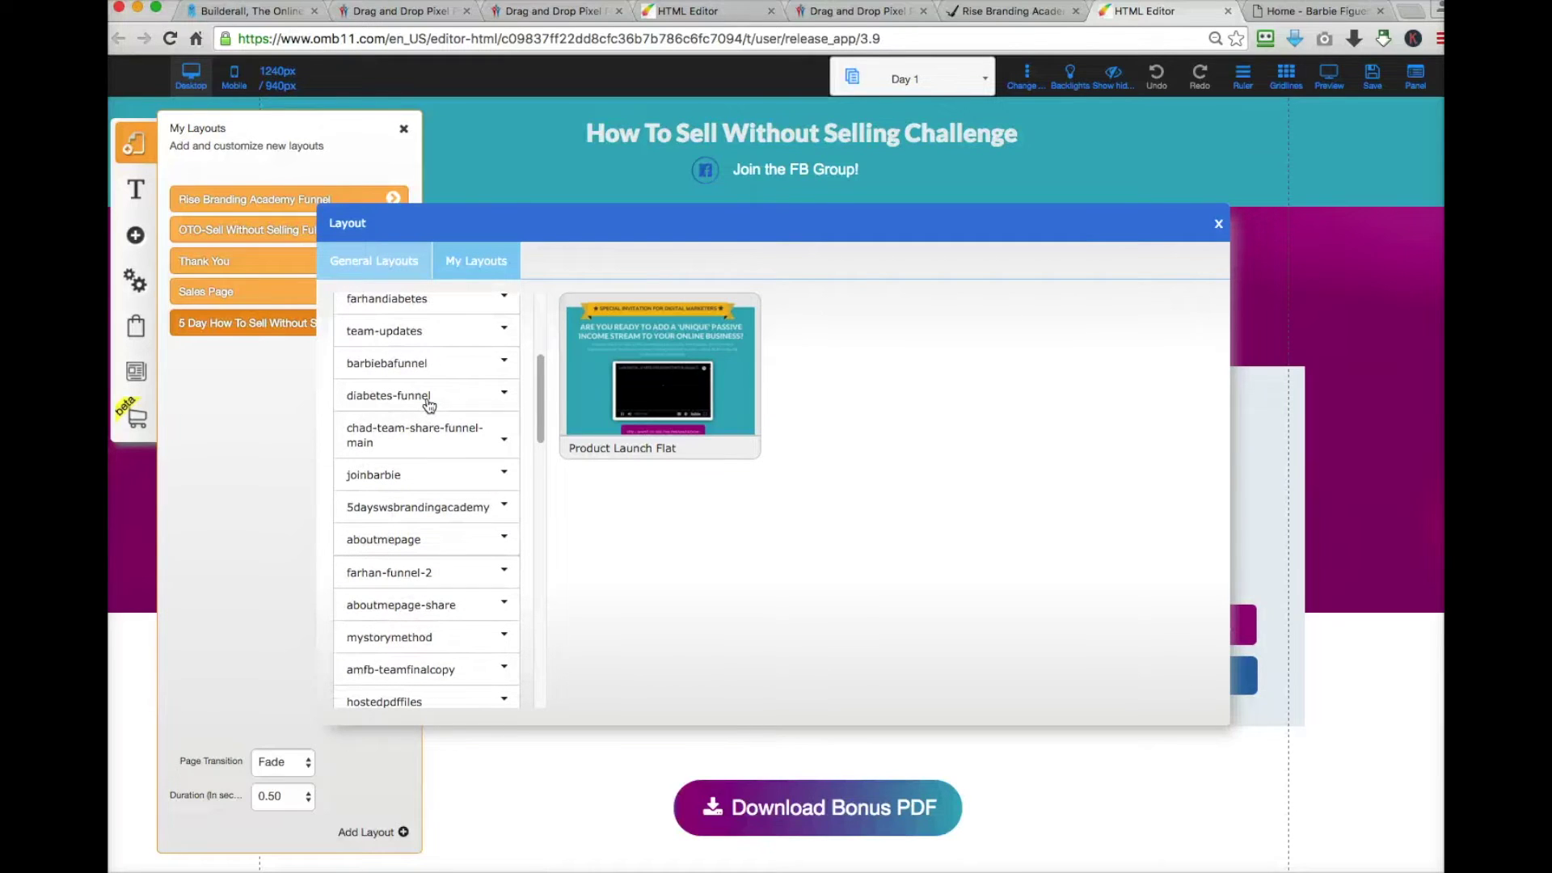
scroll(432, 436, down, 4)
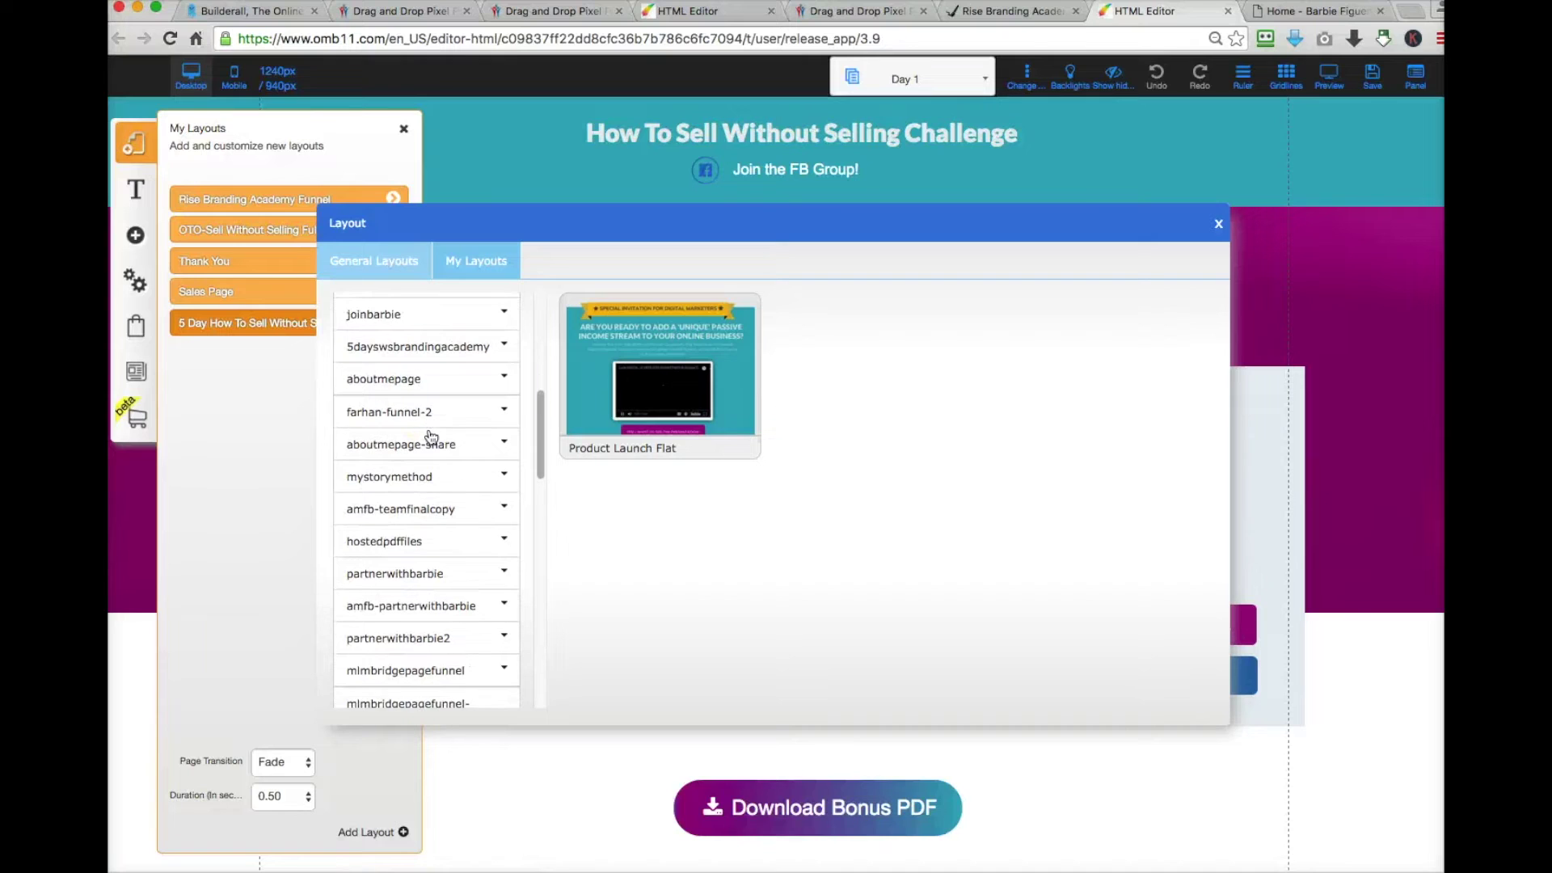
scroll(431, 437, down, 2)
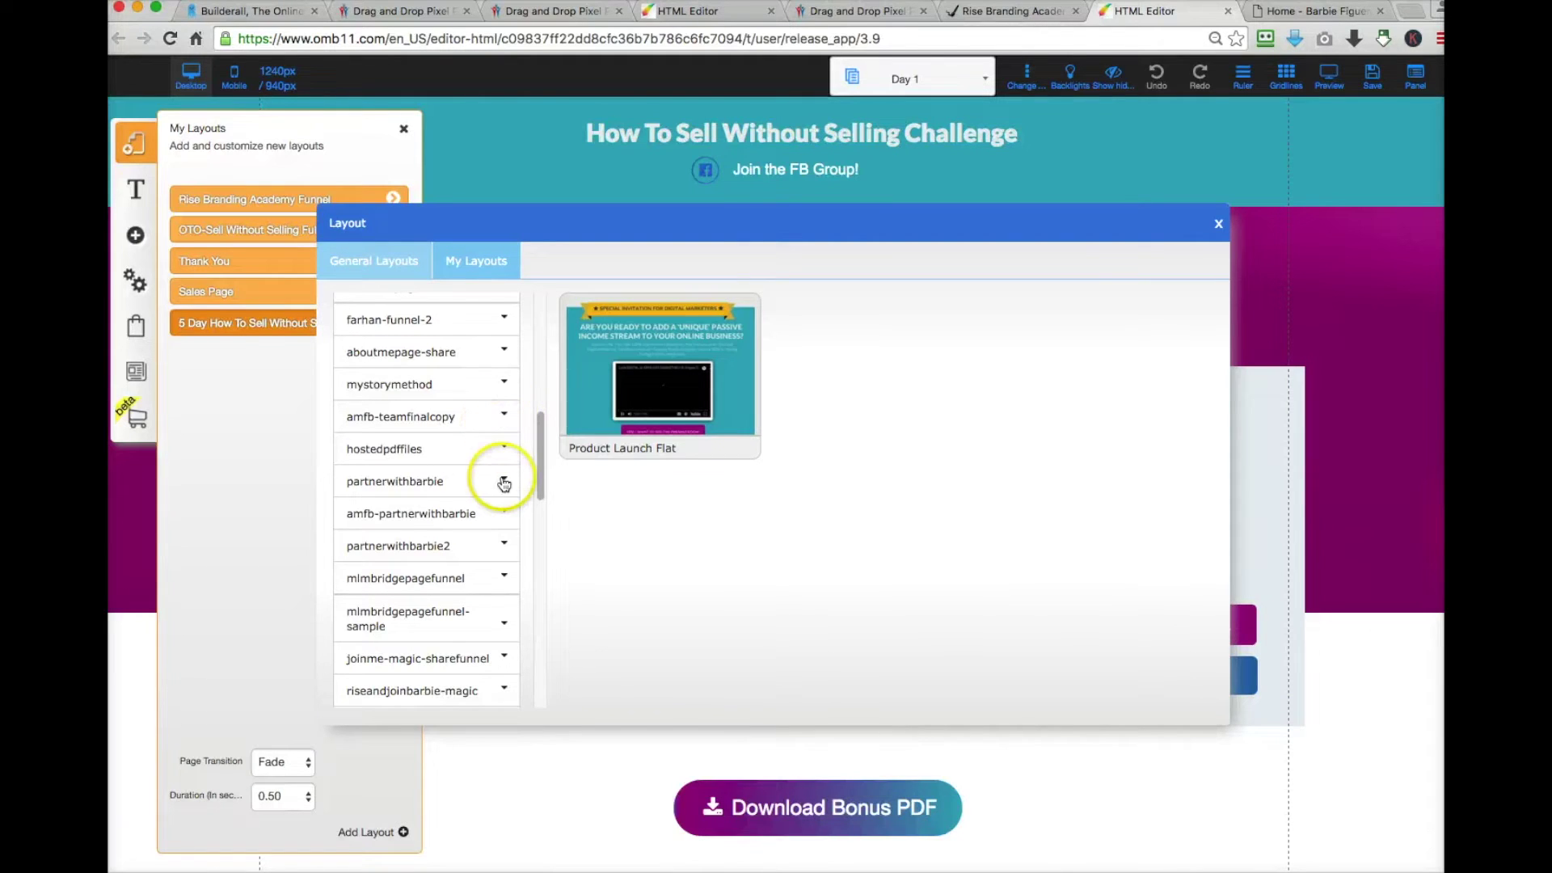
scroll(504, 483, down, 2)
click(499, 441)
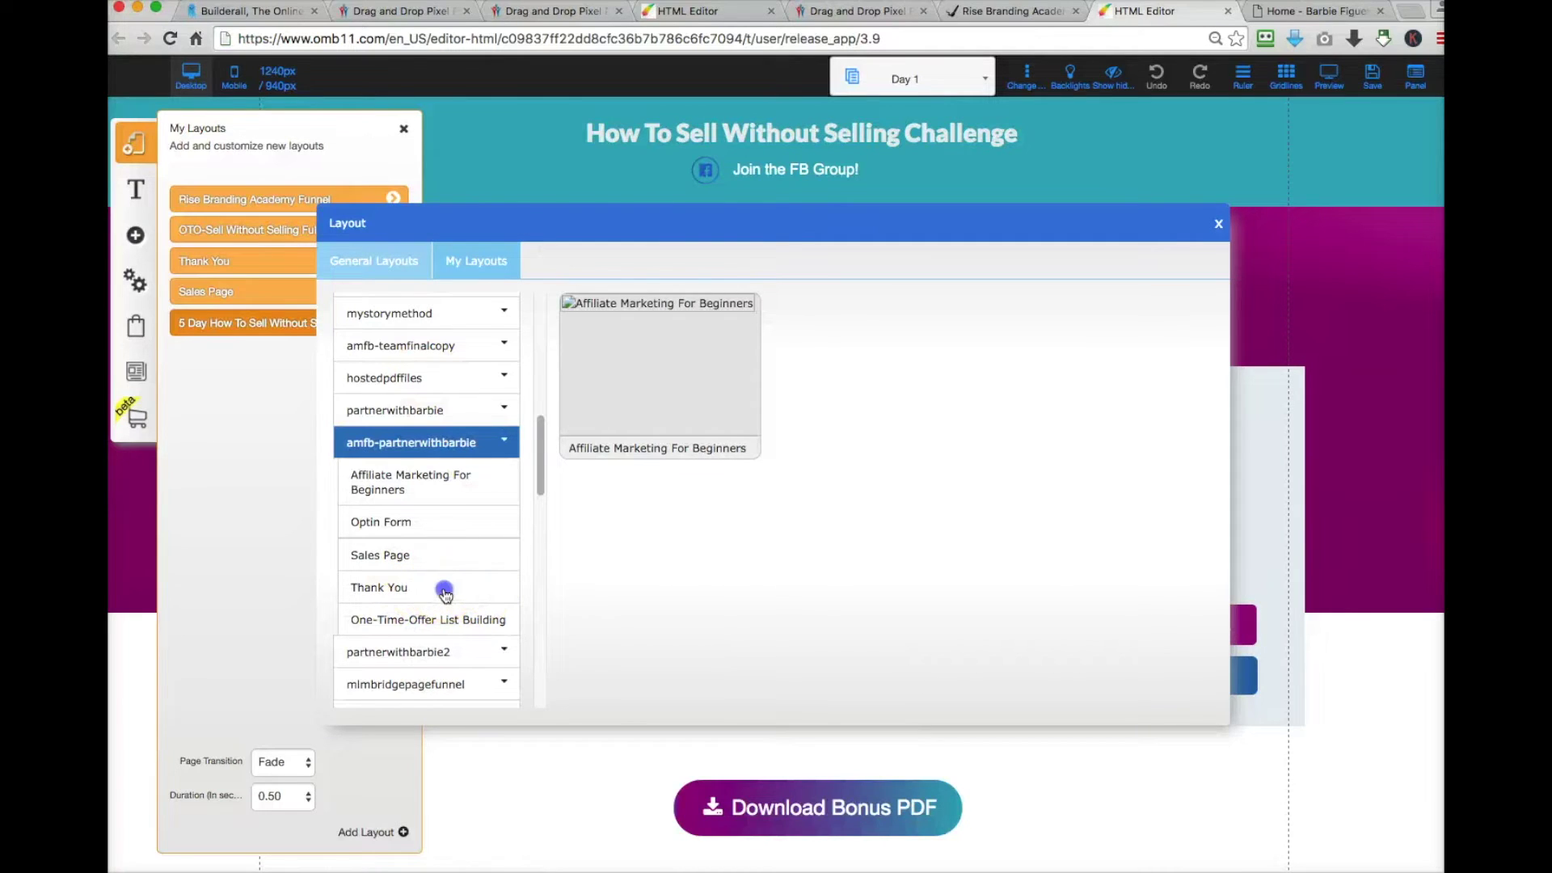
Add the site's Thank You layout to the current funnel under the layout name thankyou2.
click(444, 592)
drag(624, 608, 538, 604)
key(super+a)
text(tha)
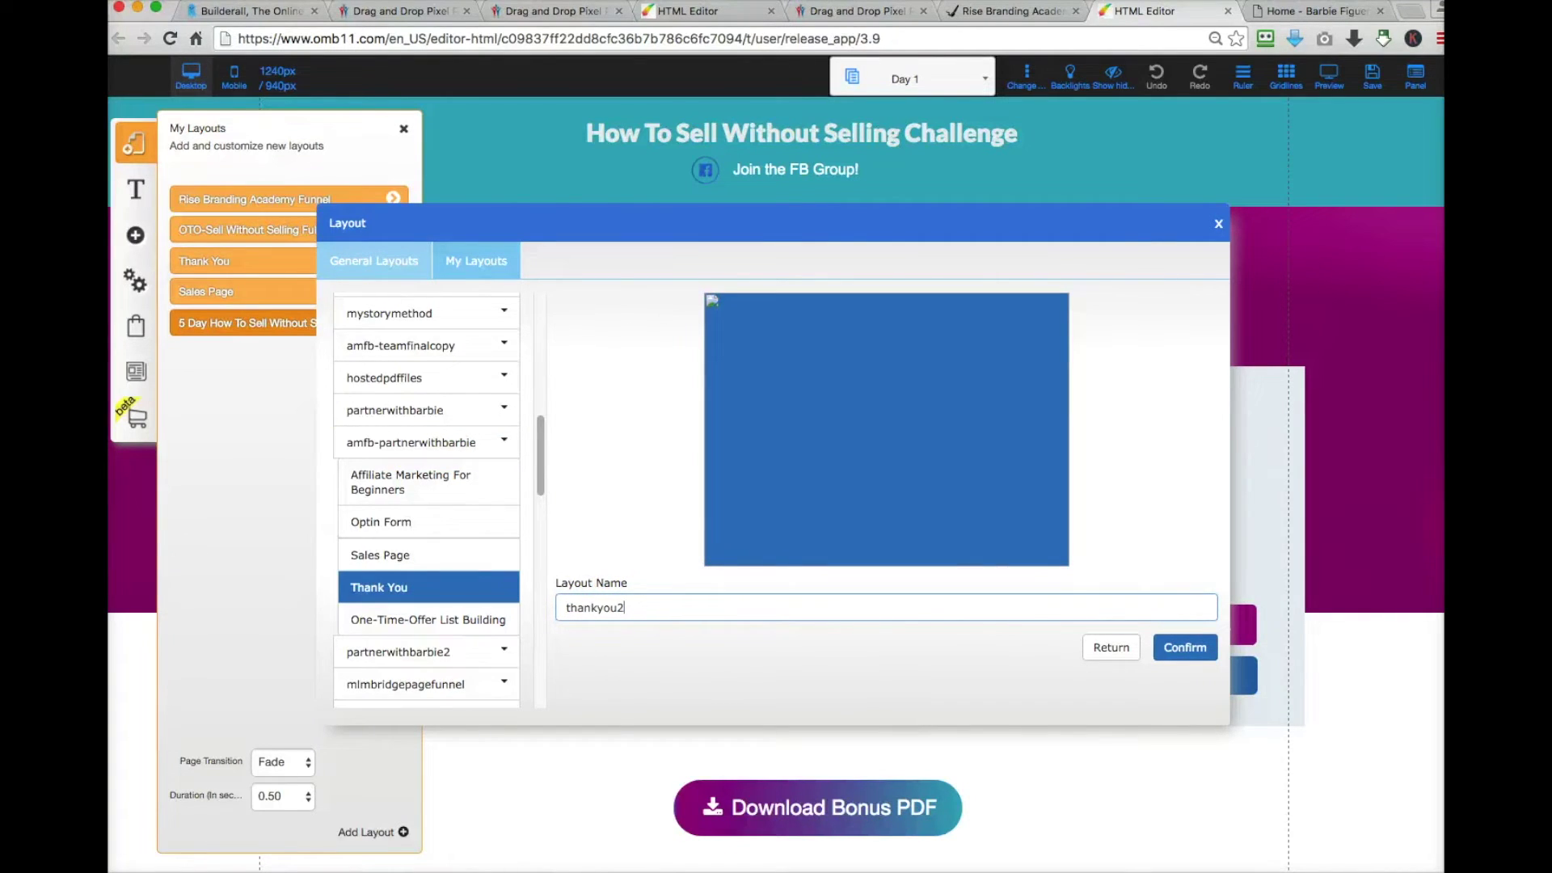
click(1185, 646)
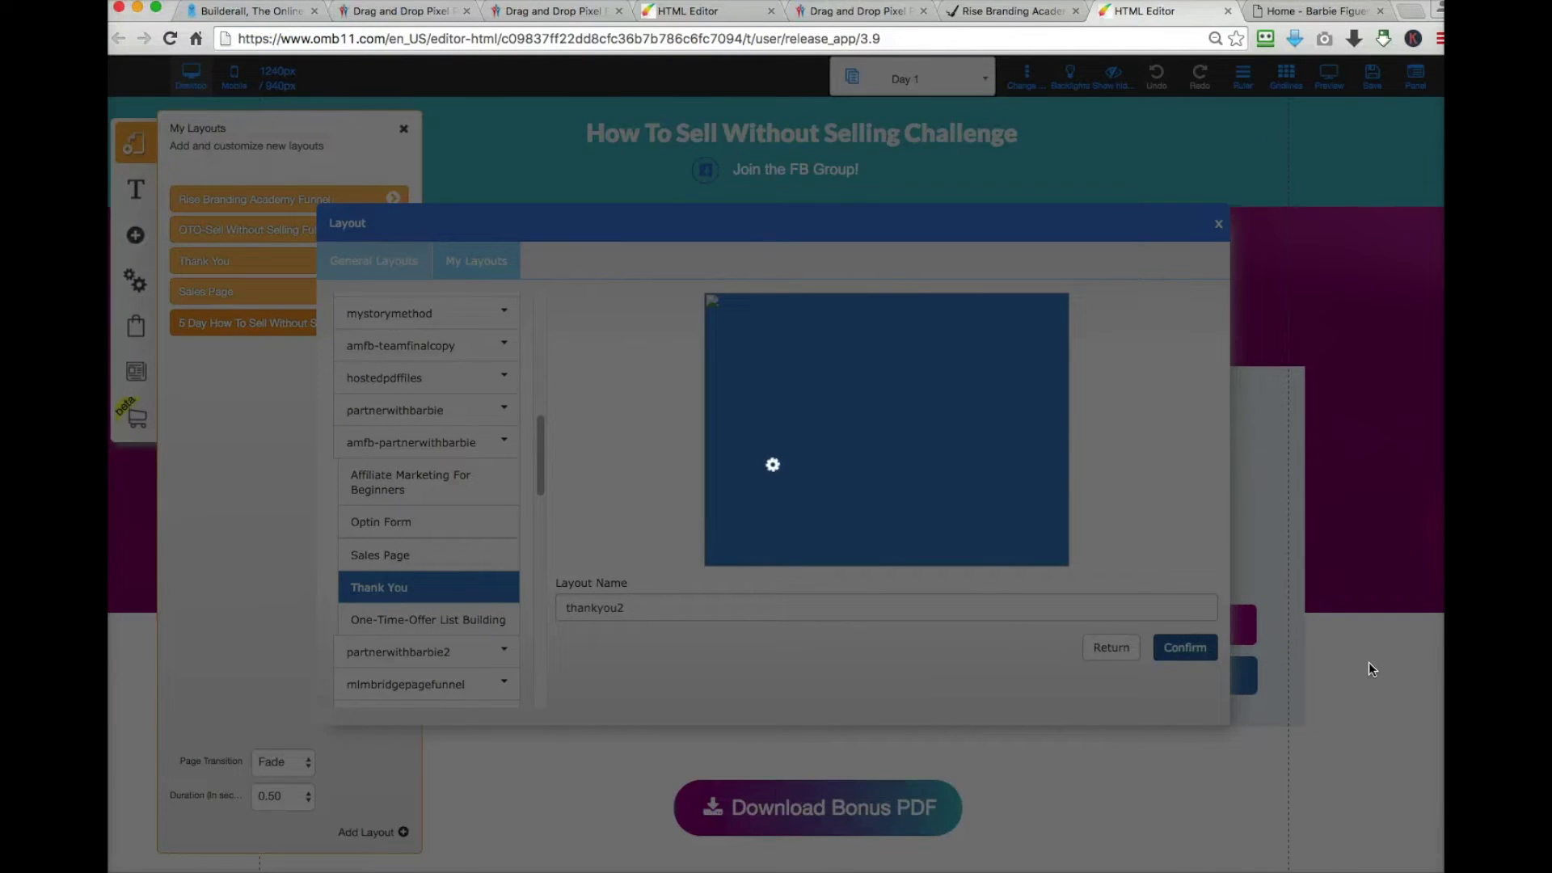
click(636, 795)
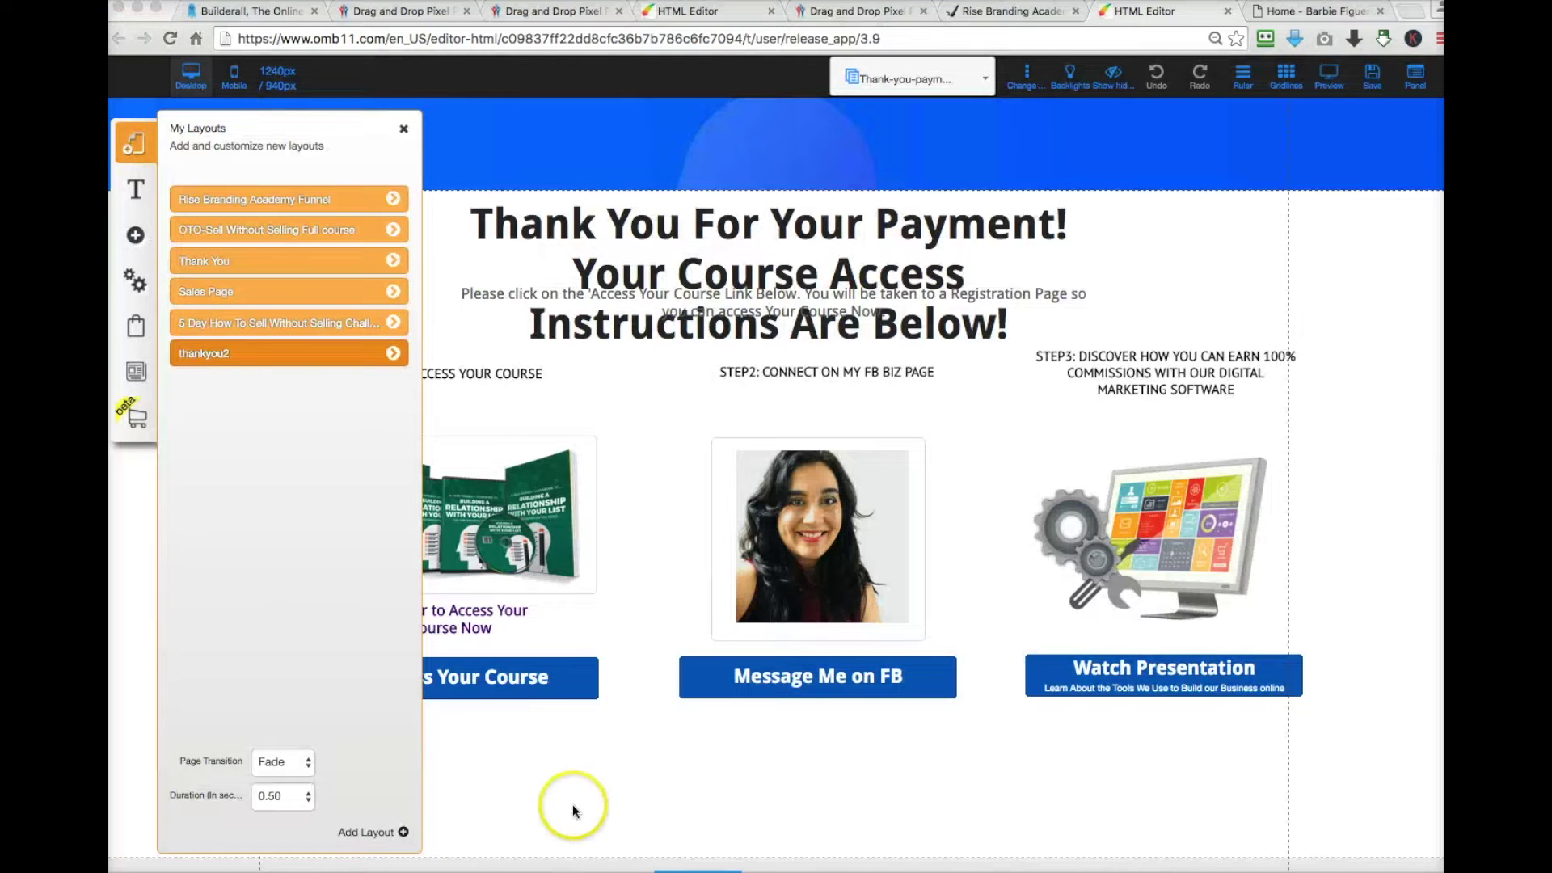
Select the thank-you page's main heading and take a look at the site's font scheme.
click(813, 275)
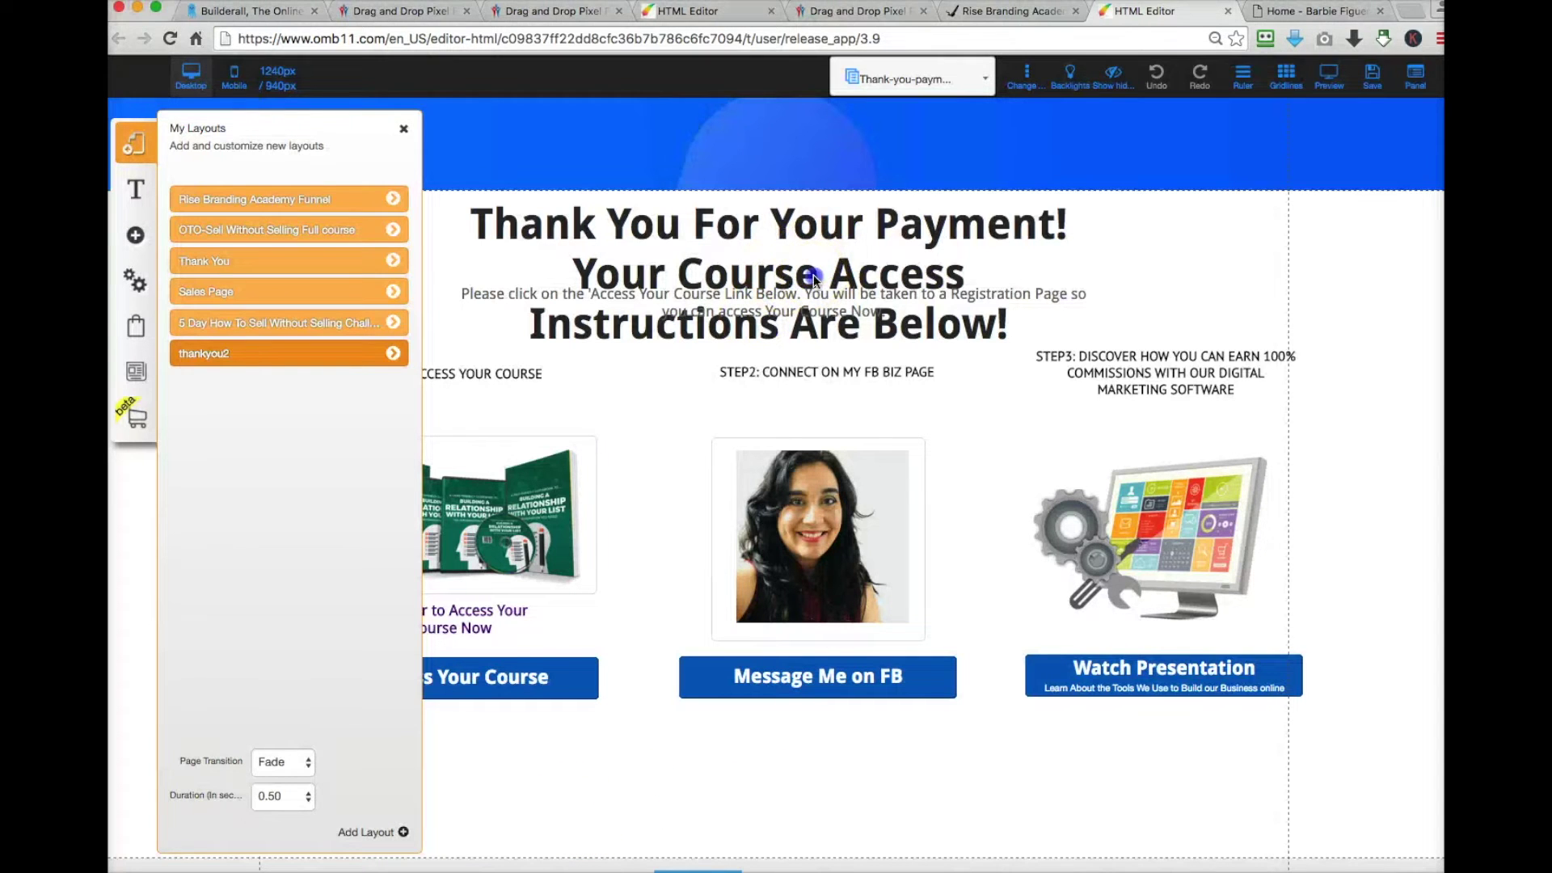
click(734, 272)
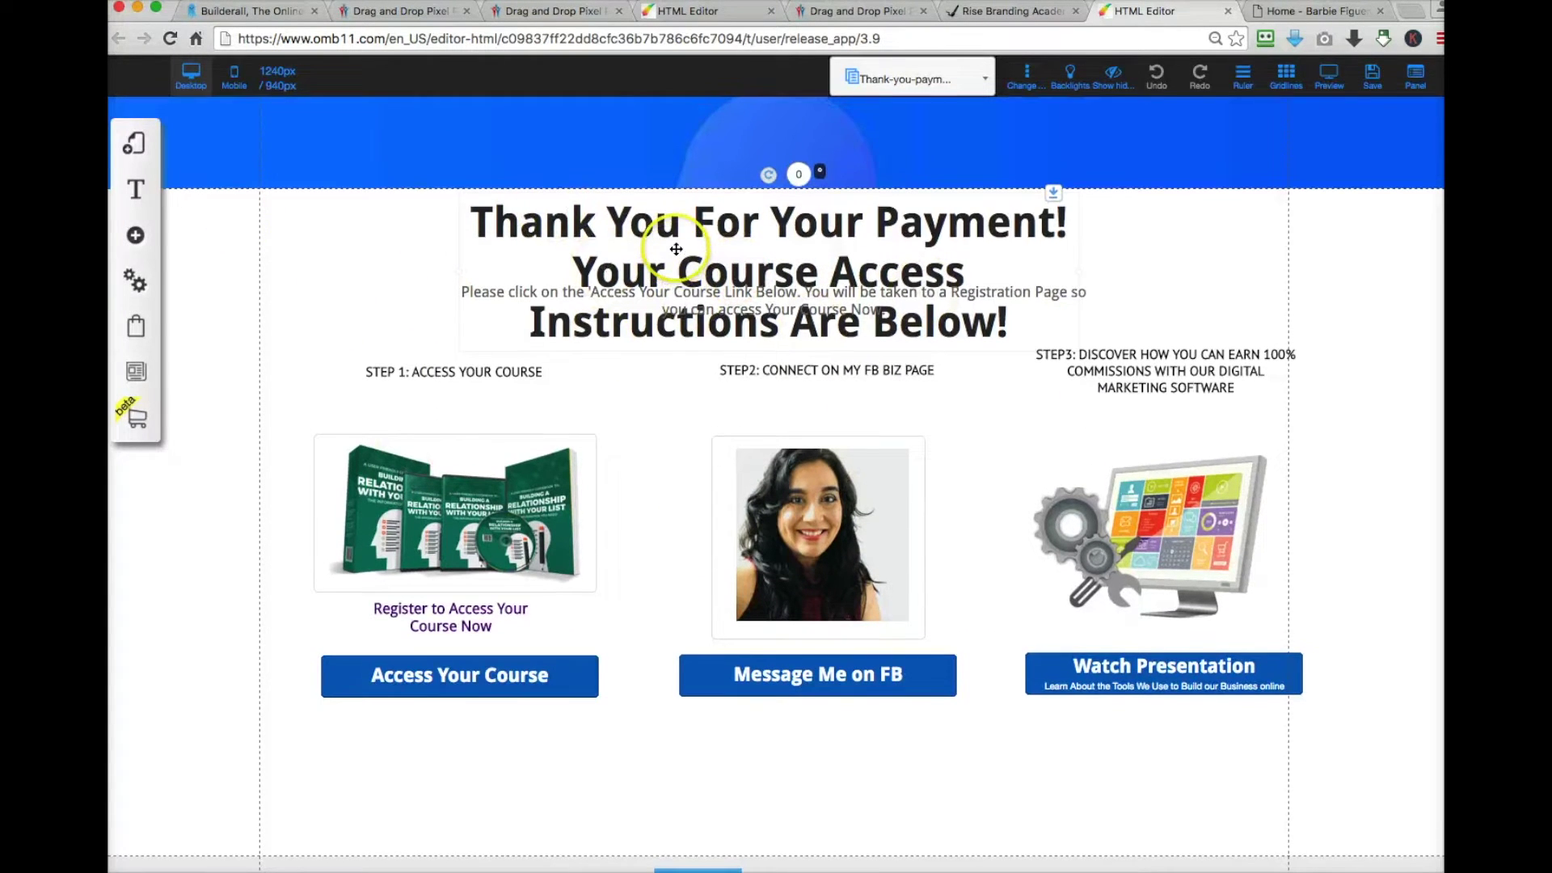
click(136, 194)
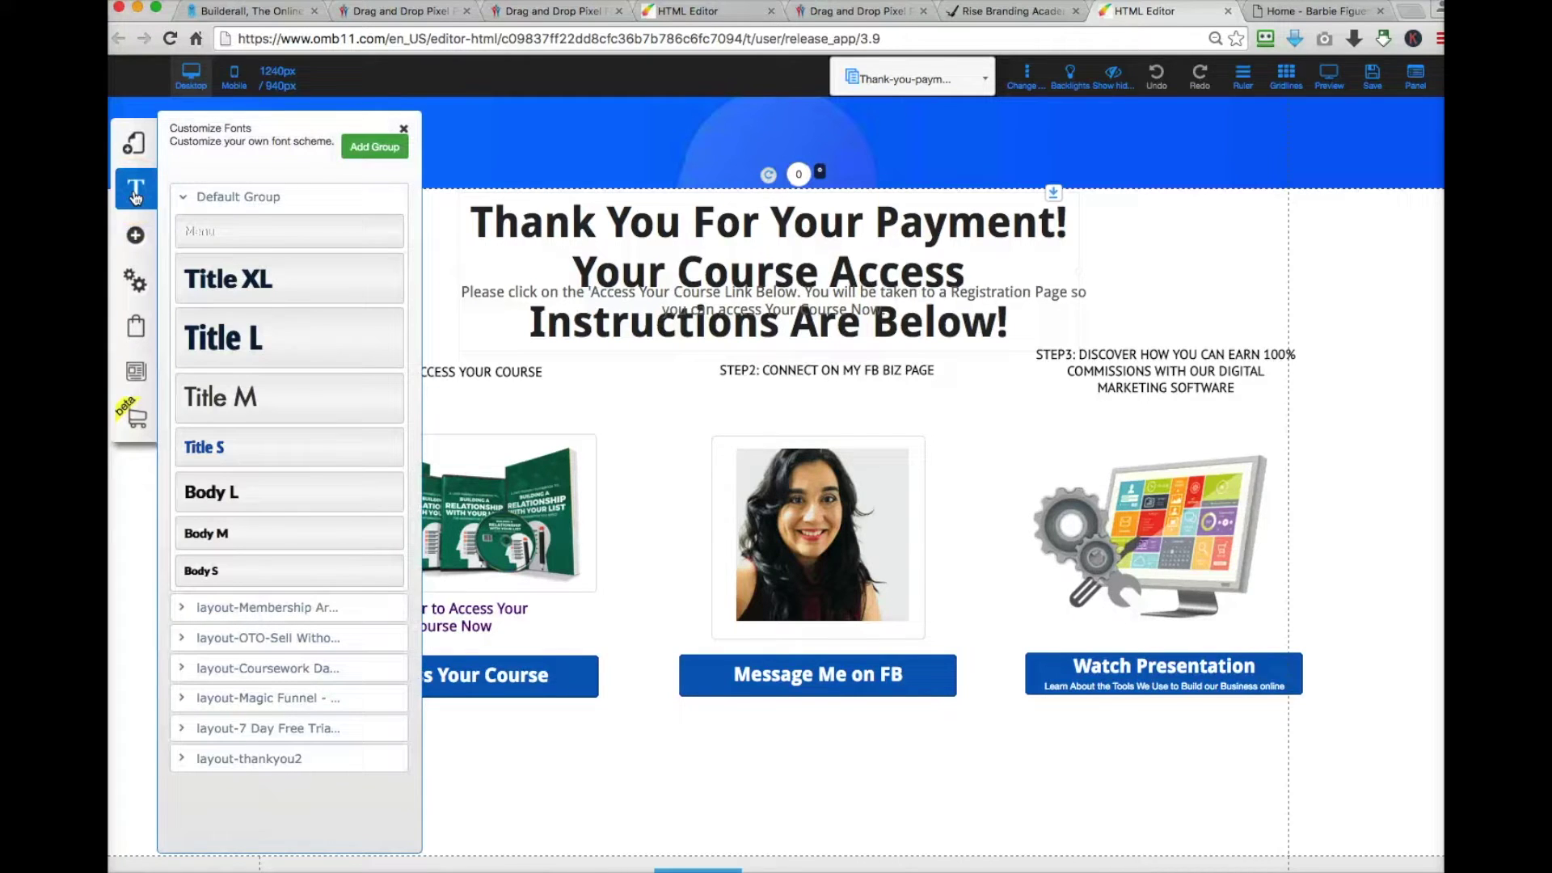
click(1374, 266)
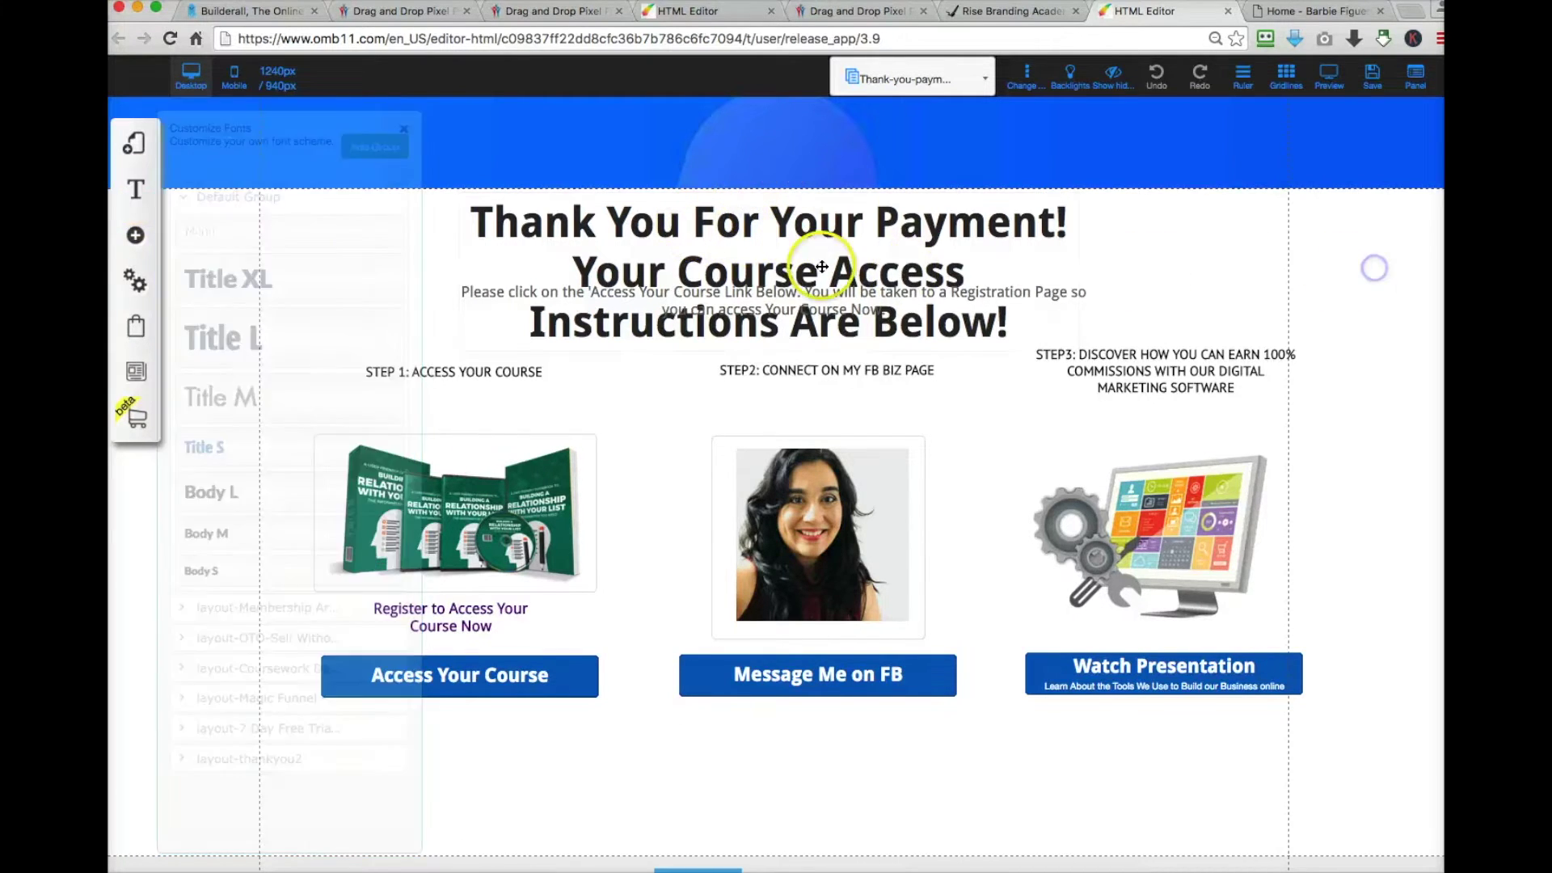
Set the font size of the whole "Thank You For Your Payment!" heading to 30 and finish the text editing.
click(785, 216)
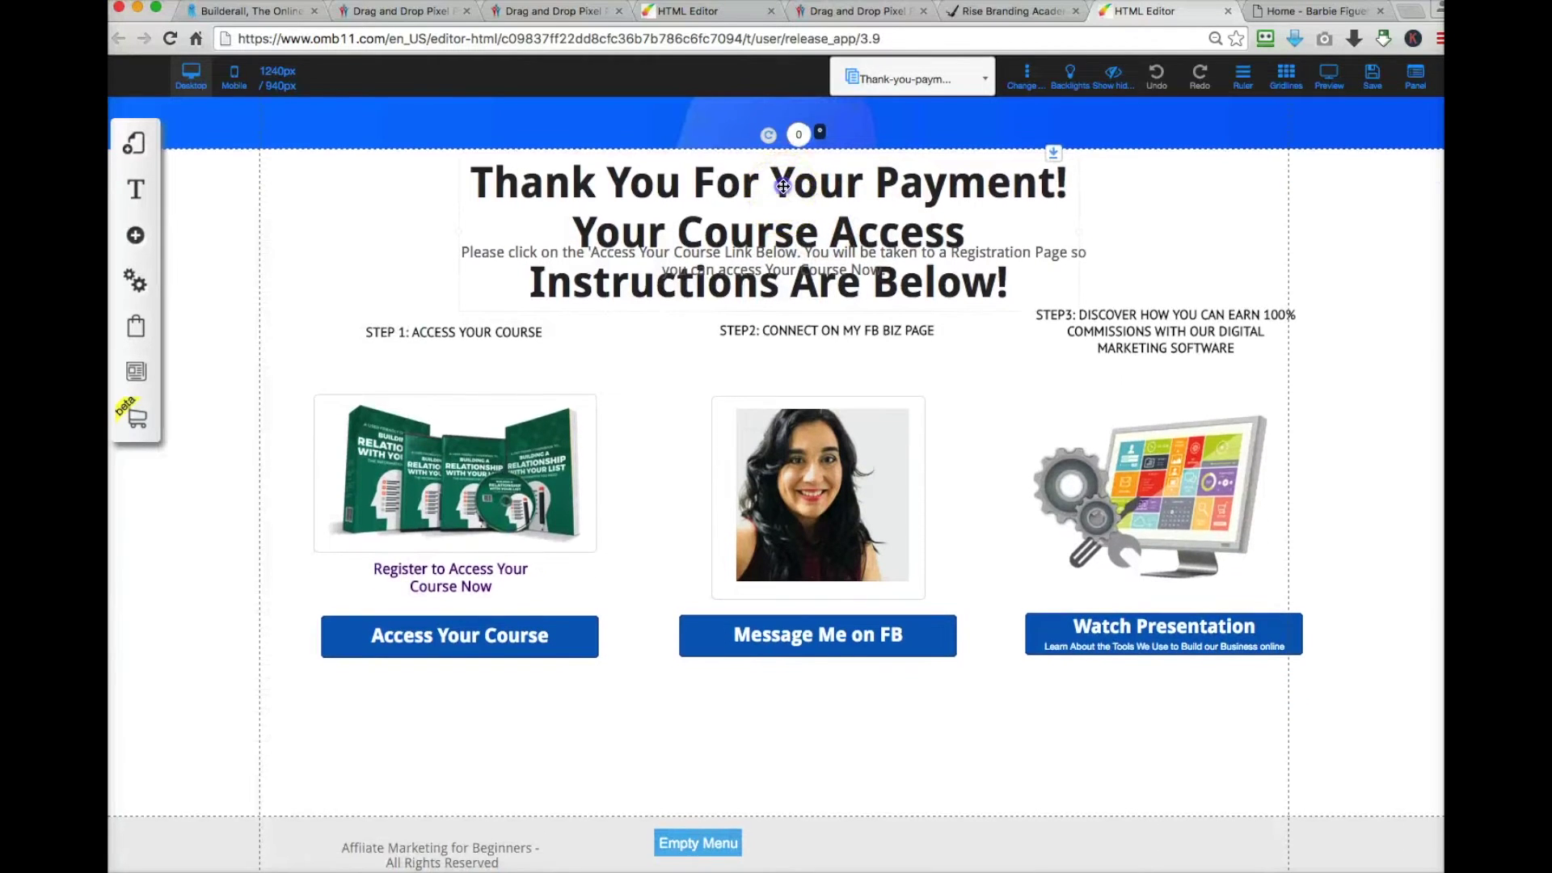
double_click(778, 185)
drag(481, 184, 1014, 287)
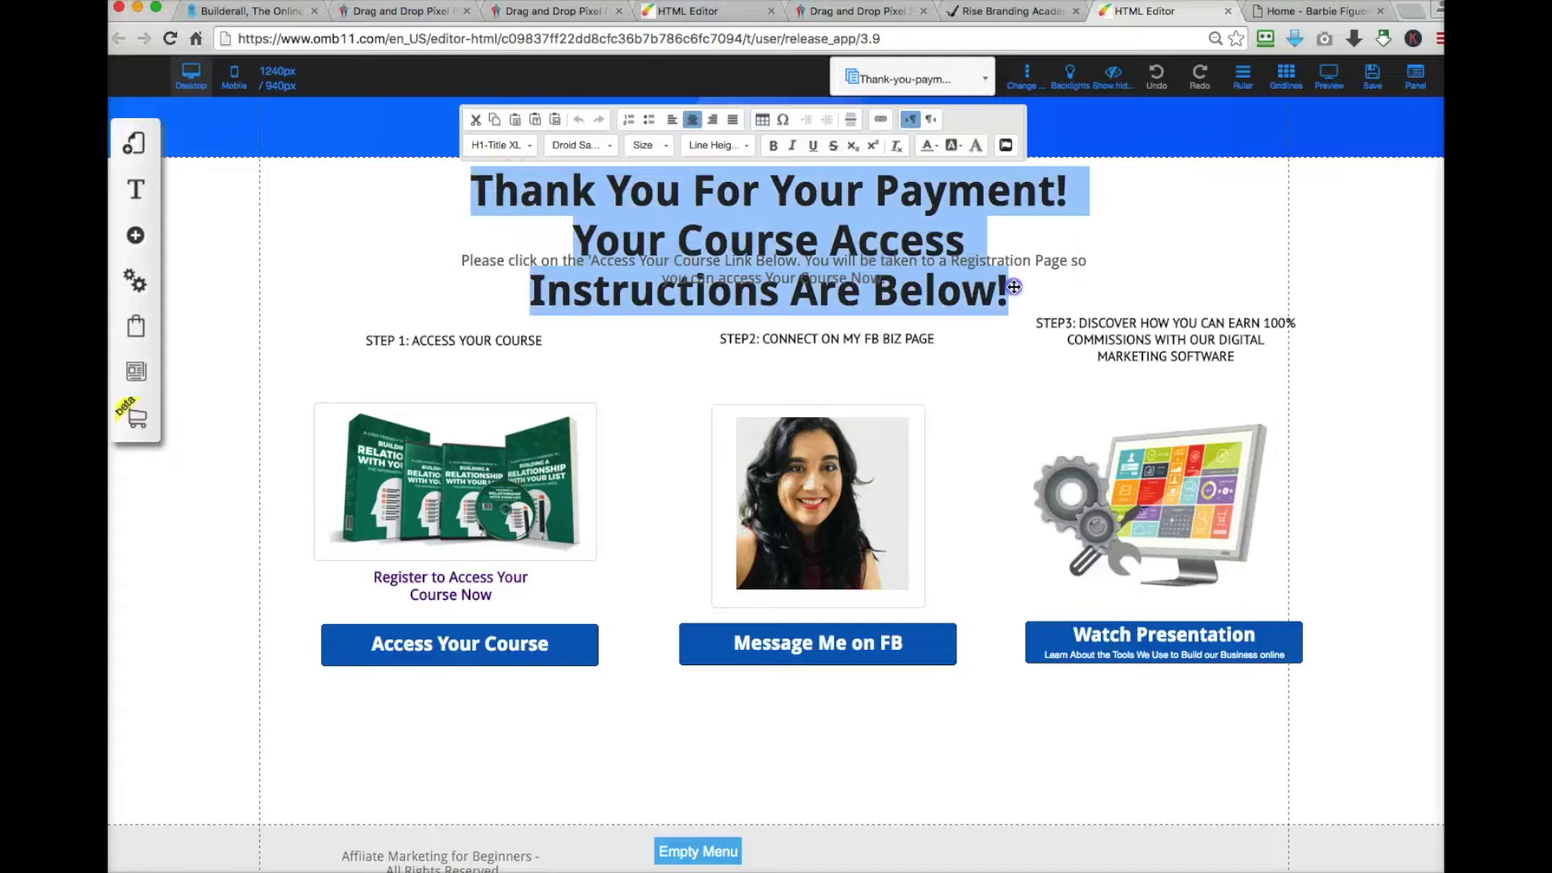
click(649, 144)
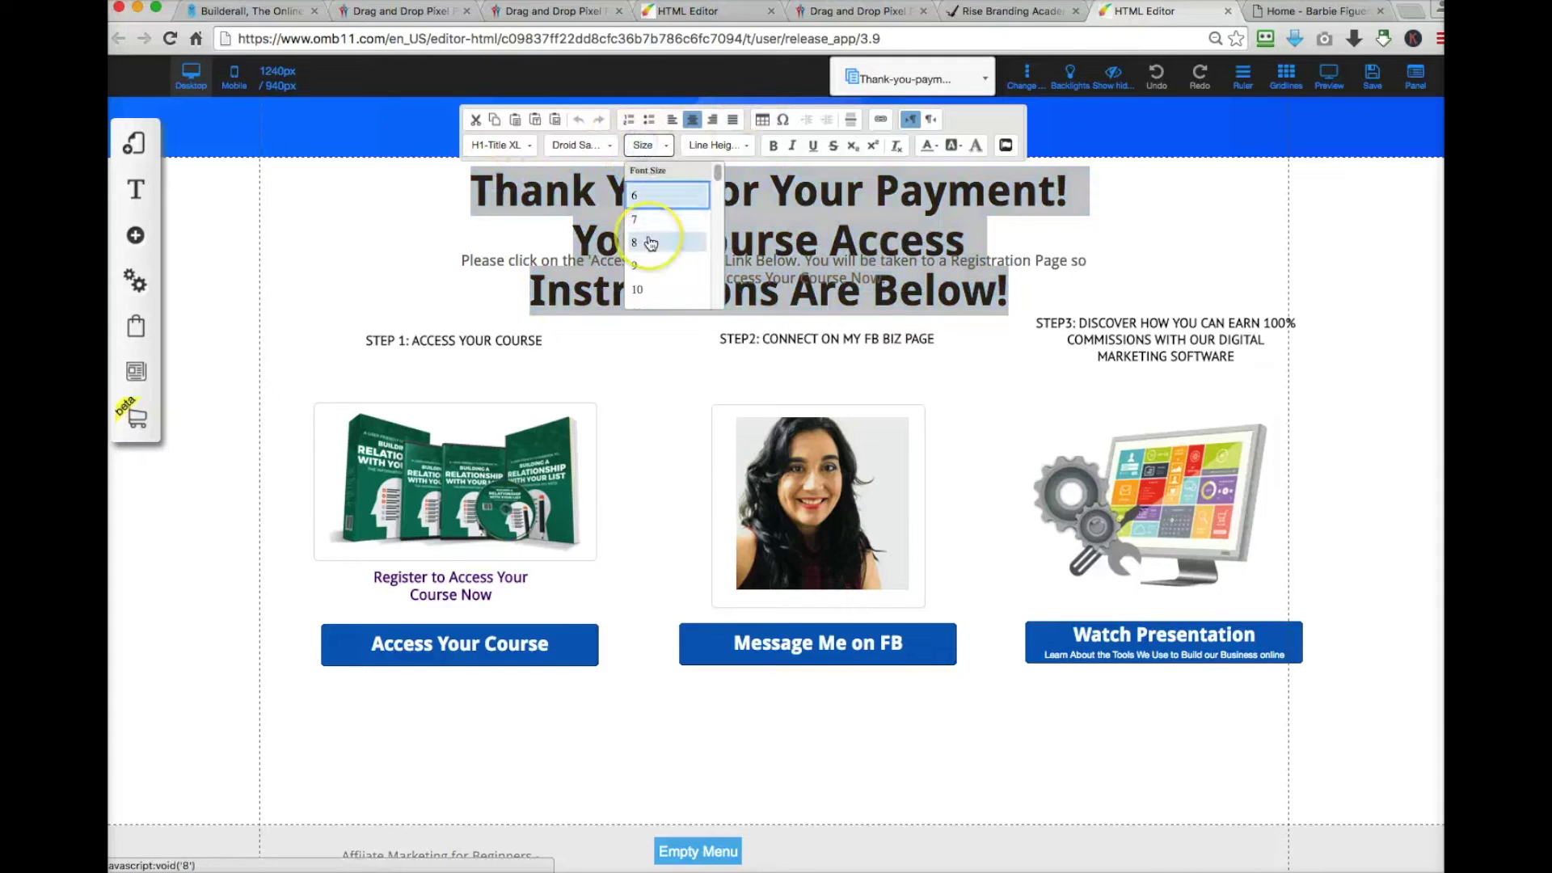
scroll(650, 243, down, 5)
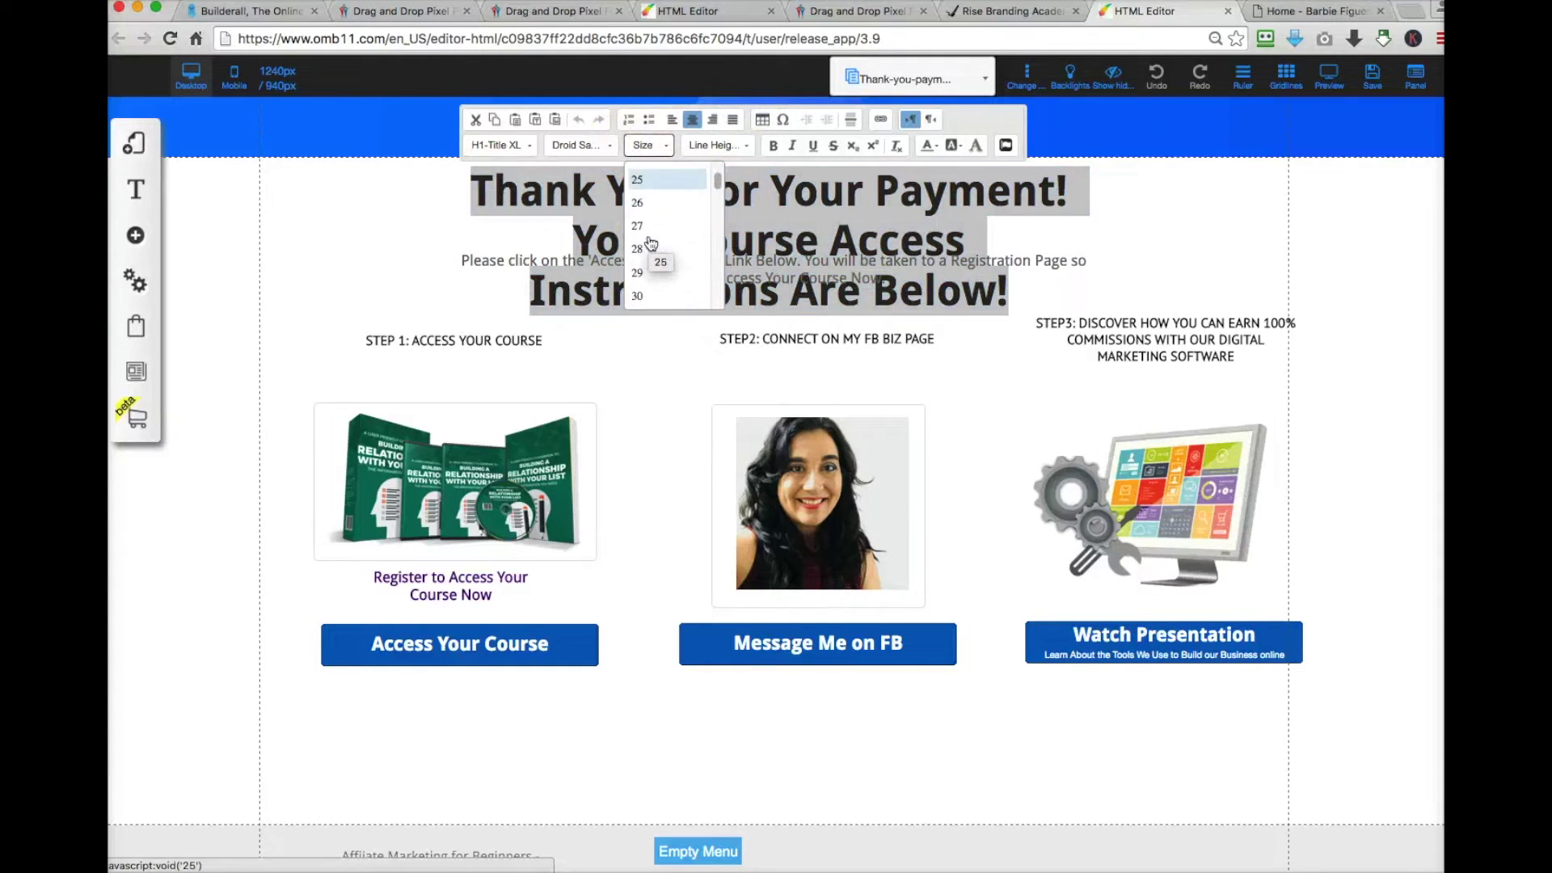
click(638, 203)
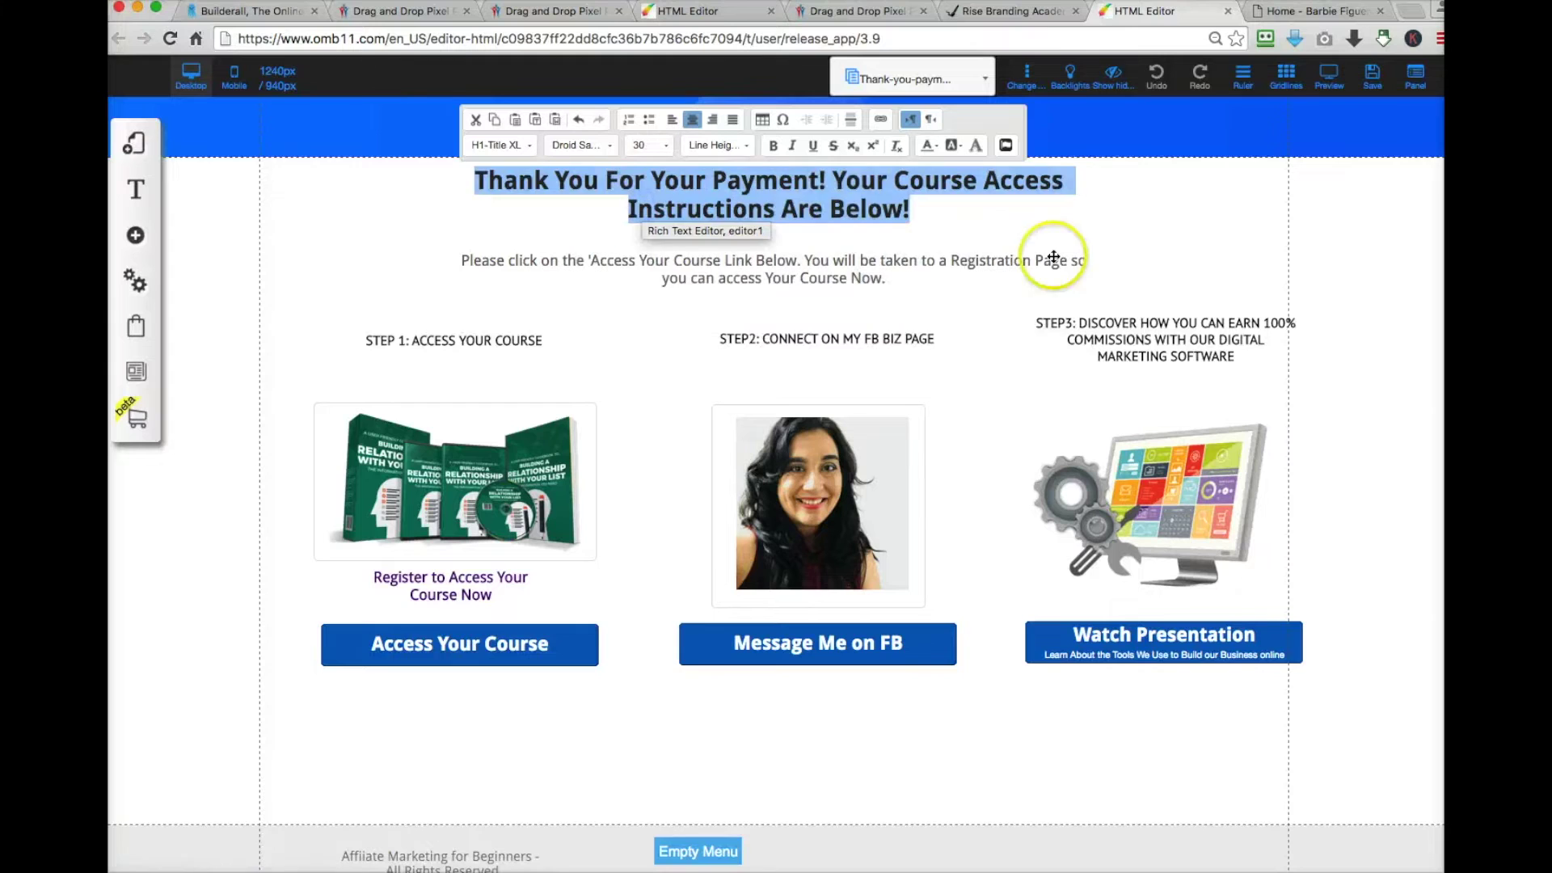
click(1325, 257)
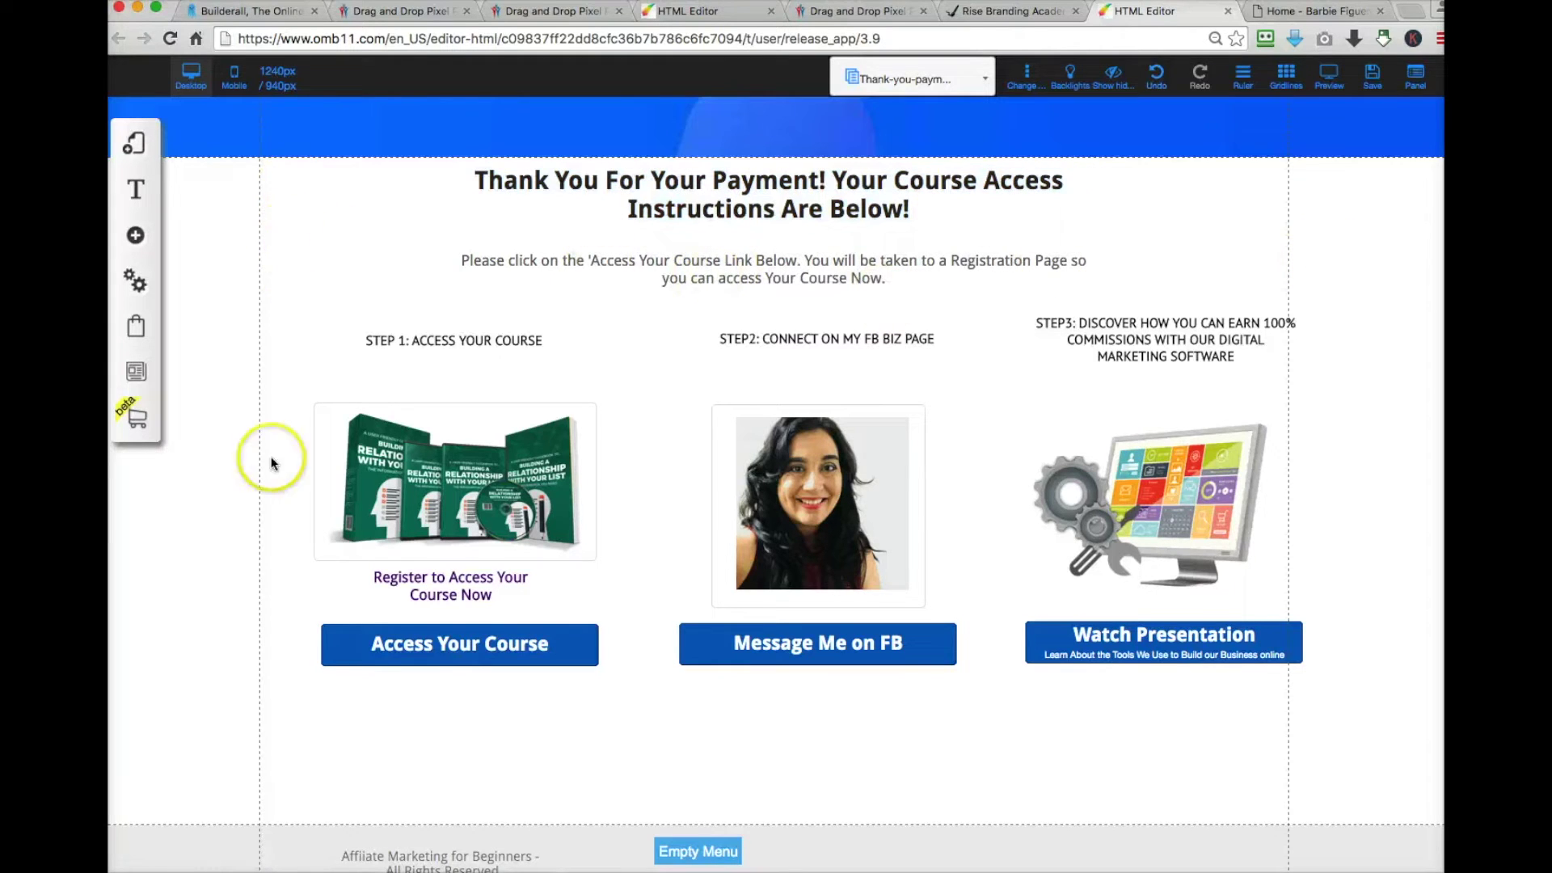
Save the modified thankyou2 layout with all its changed items included and dismiss the confirmation.
scroll(905, 736, down, 1)
scroll(905, 735, up, 2)
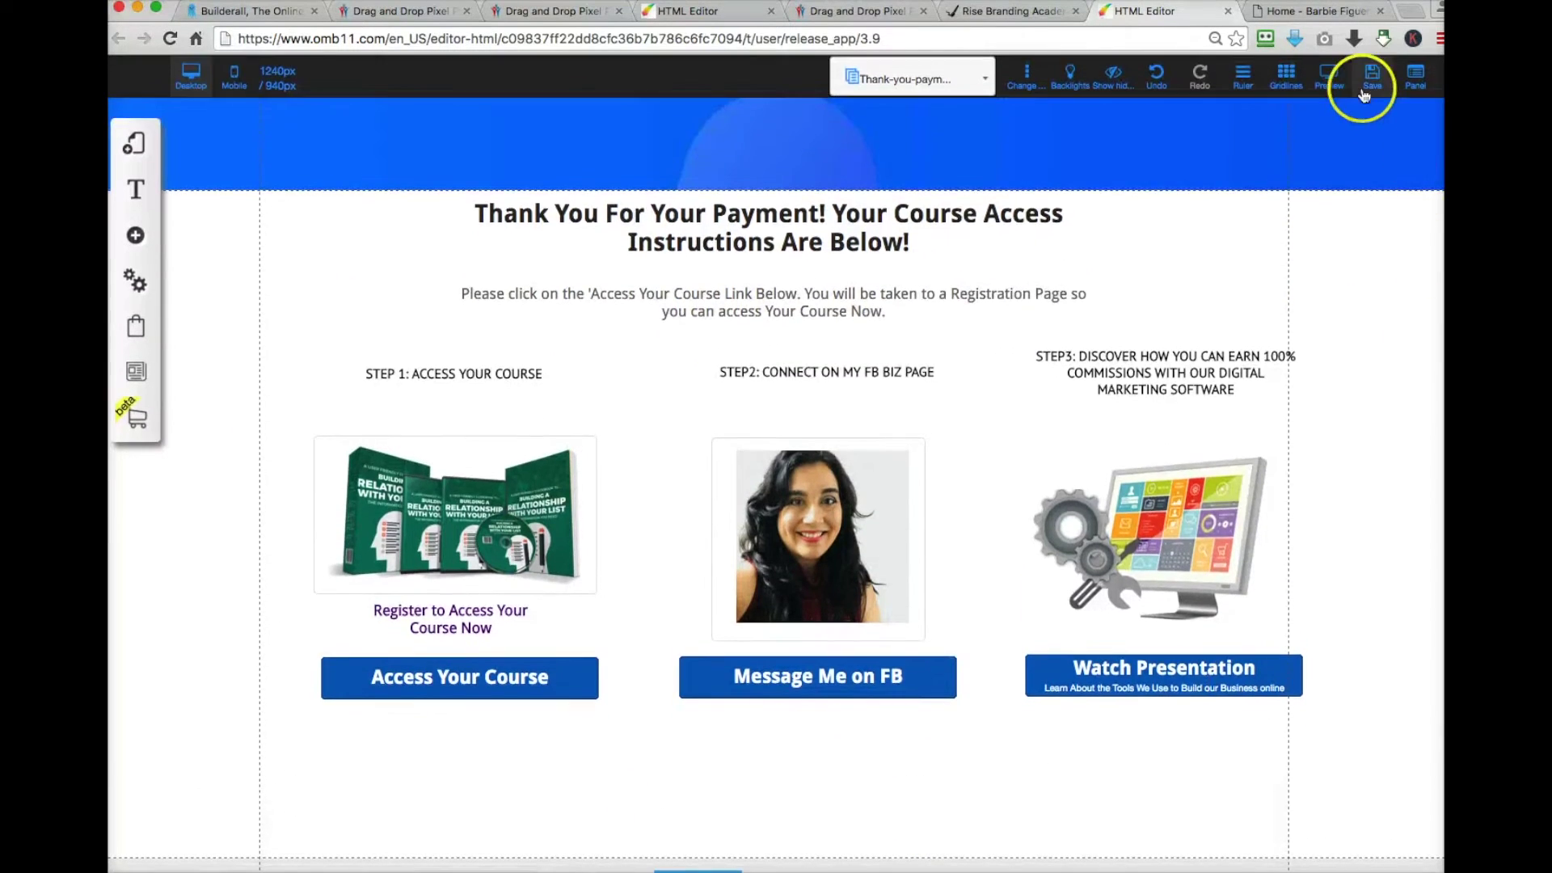
click(1367, 77)
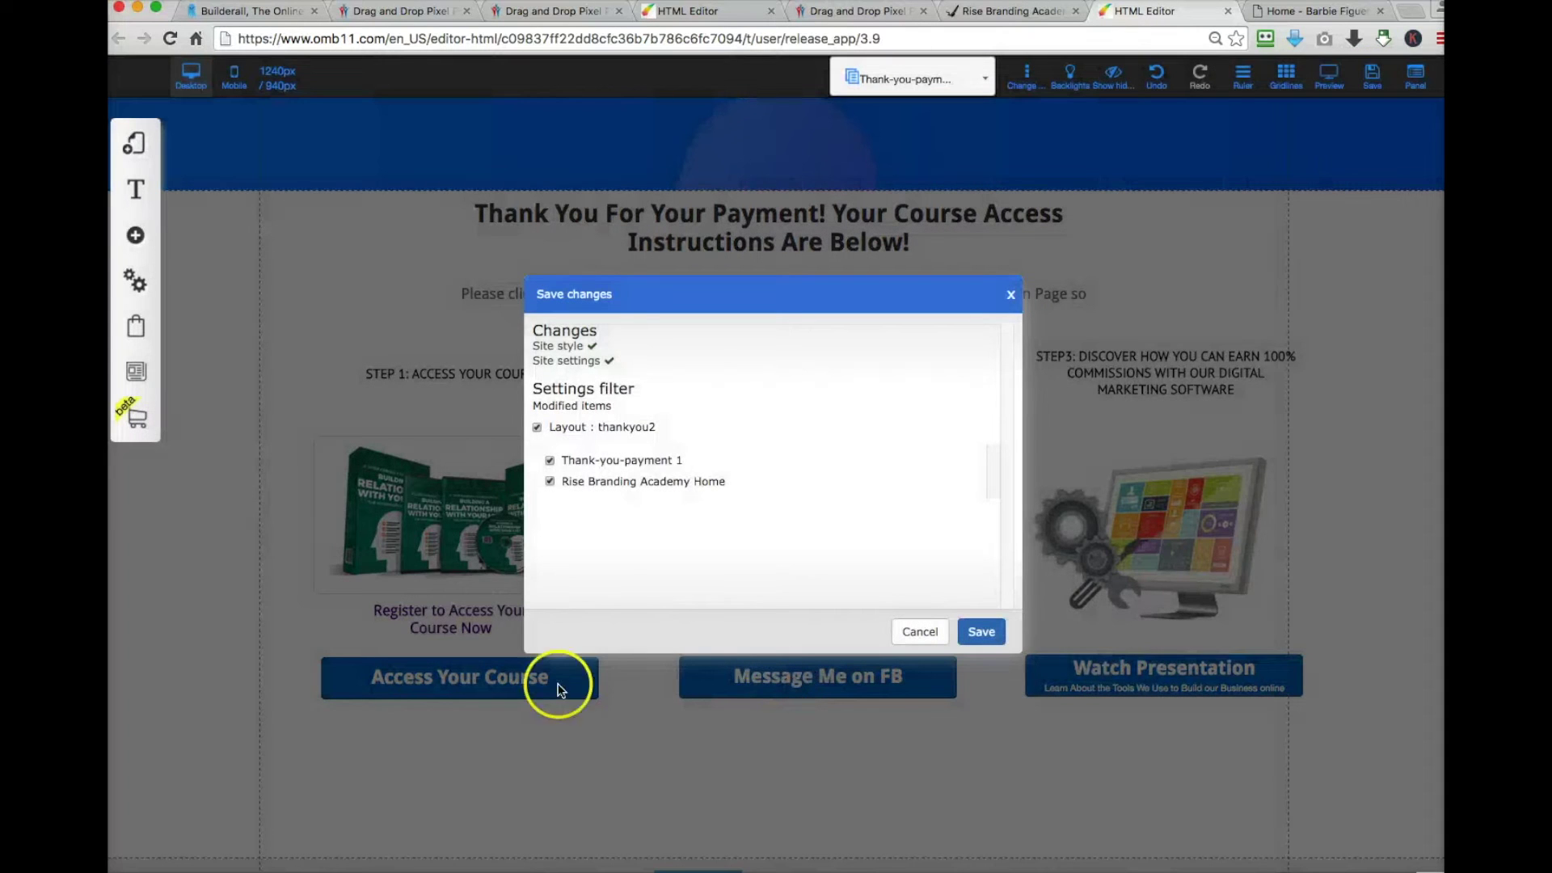
click(982, 632)
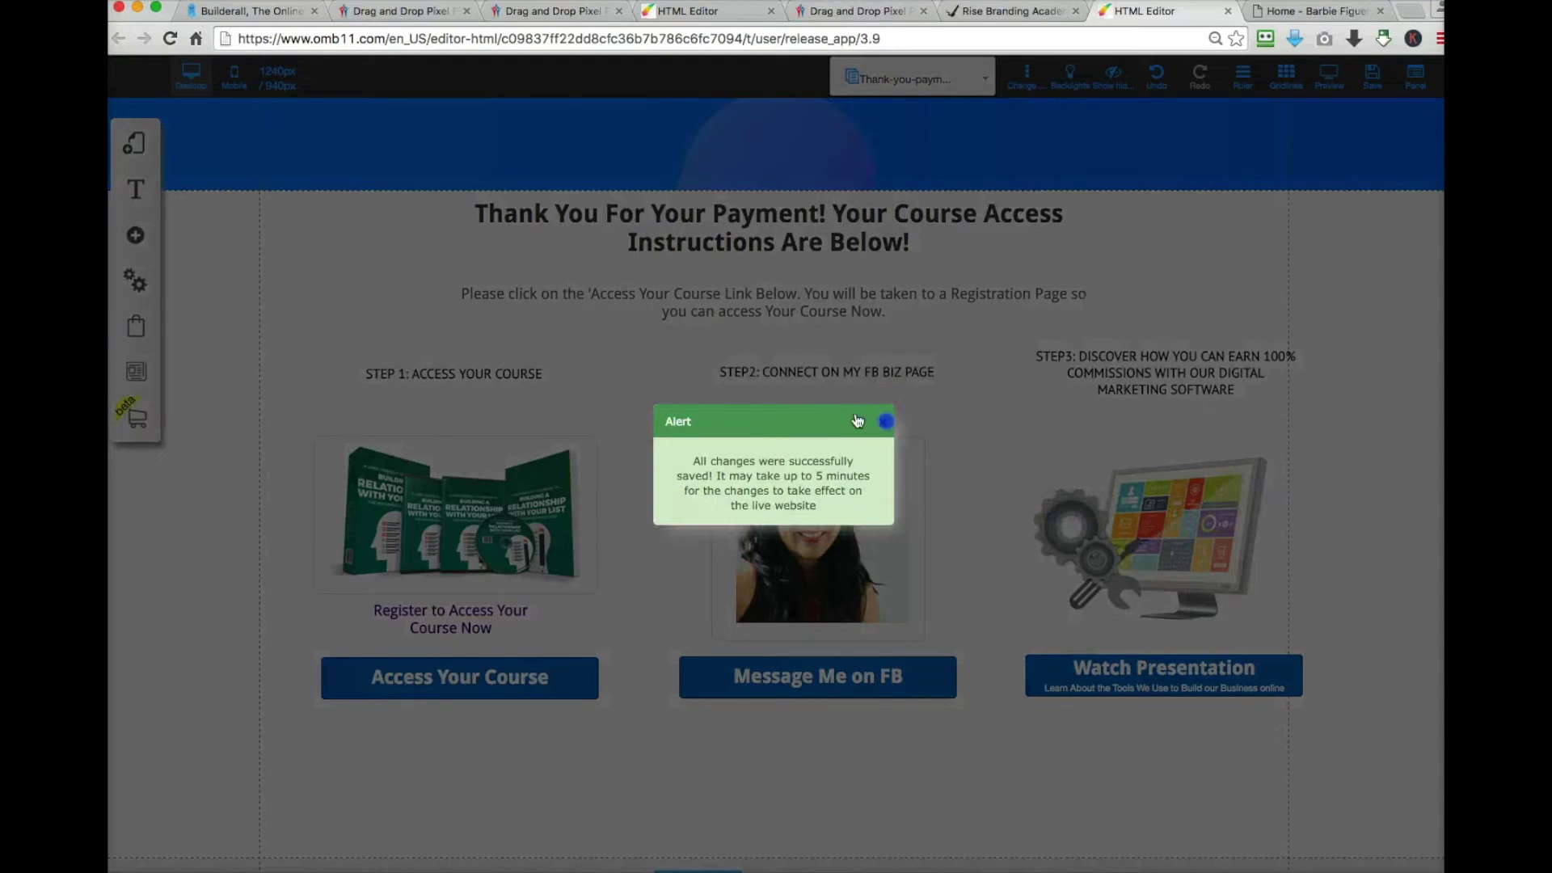
click(882, 421)
Replace the Step 1 course image with the Color Branding for Beginners picture from the uploaded files and start saving the page.
right_click(458, 523)
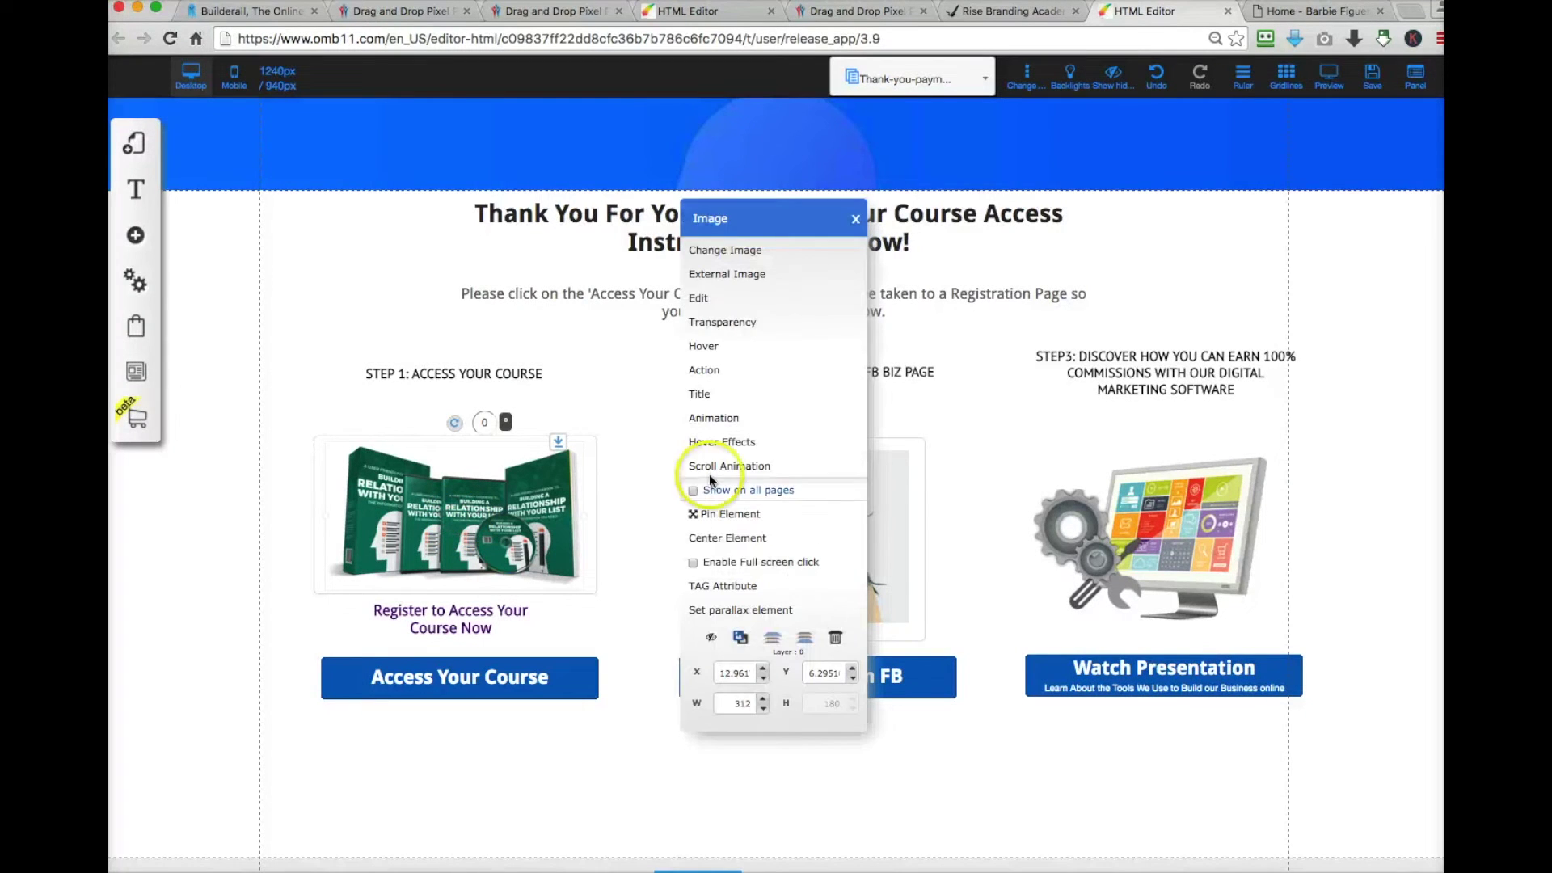
click(722, 251)
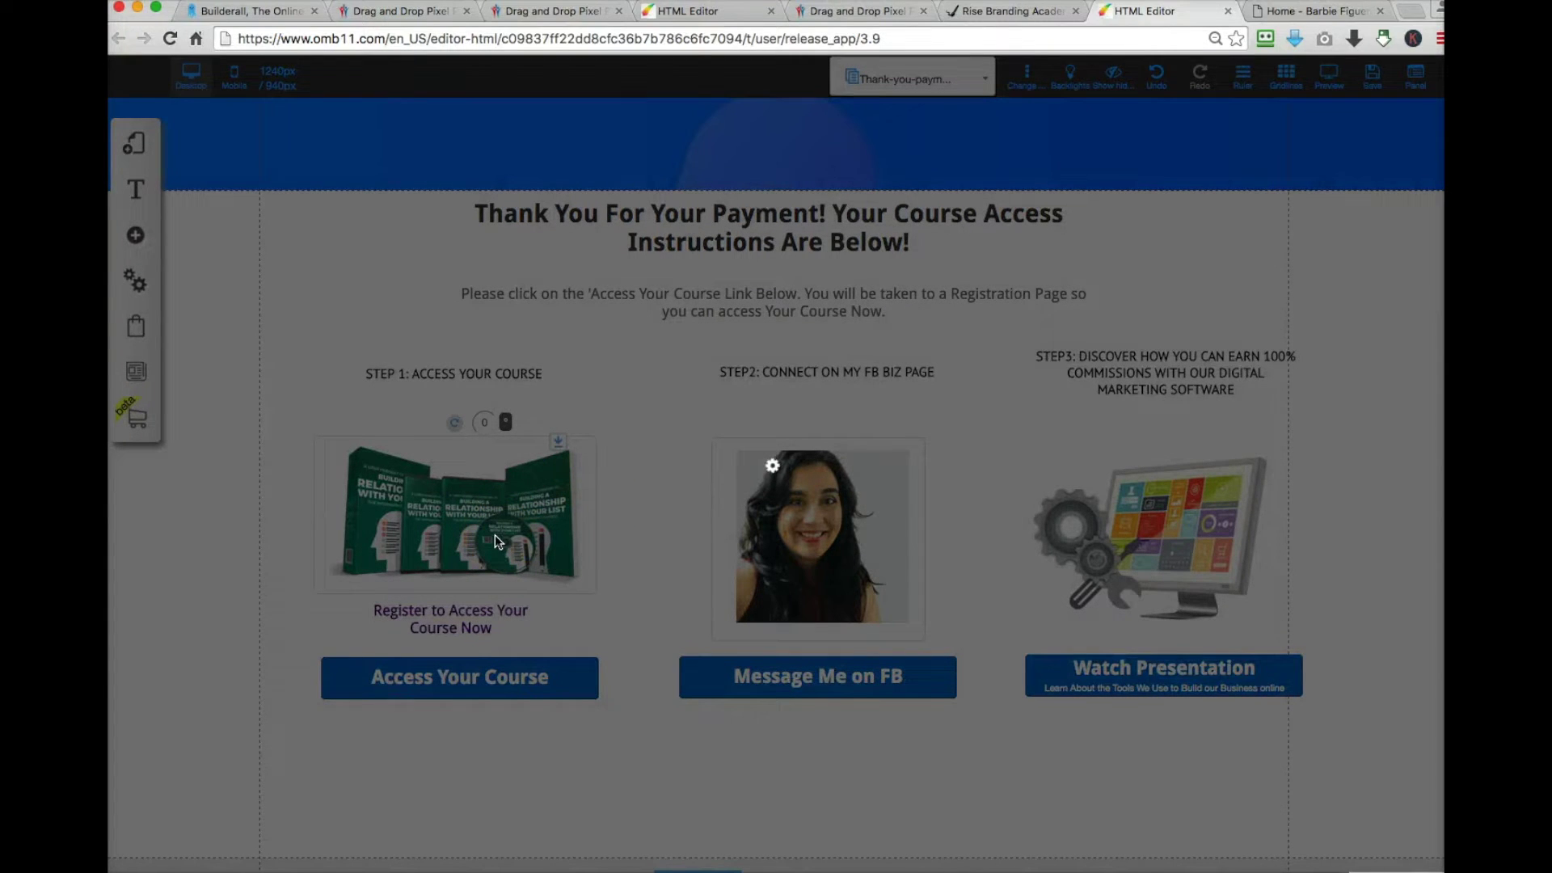
click(501, 533)
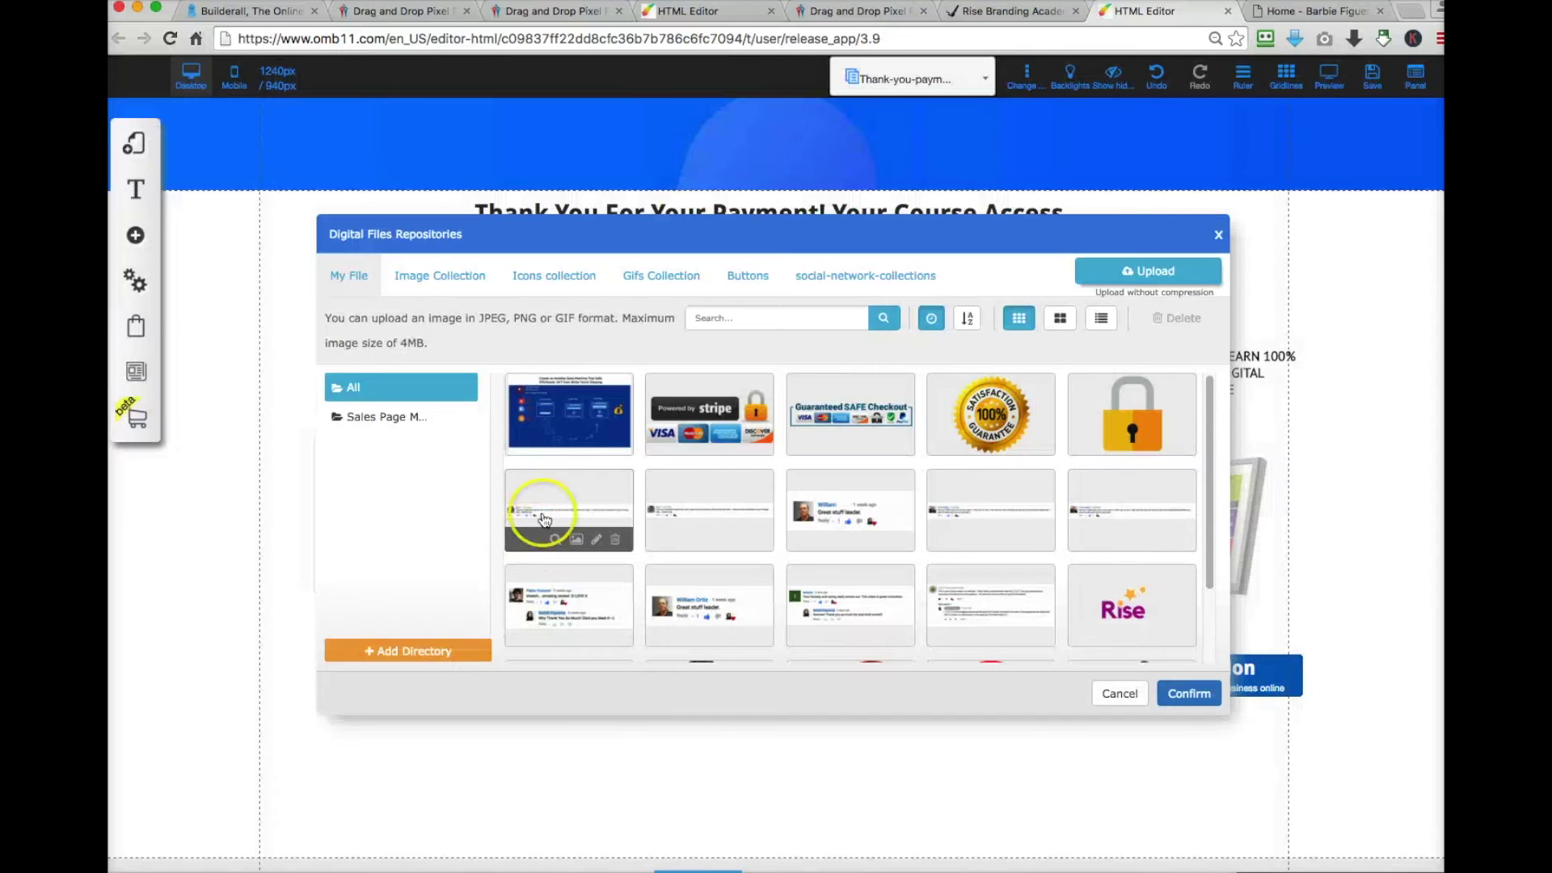
scroll(836, 531, down, 5)
scroll(835, 531, down, 10)
scroll(836, 531, up, 2)
scroll(835, 531, down, 5)
scroll(836, 531, down, 5)
scroll(836, 531, down, 6)
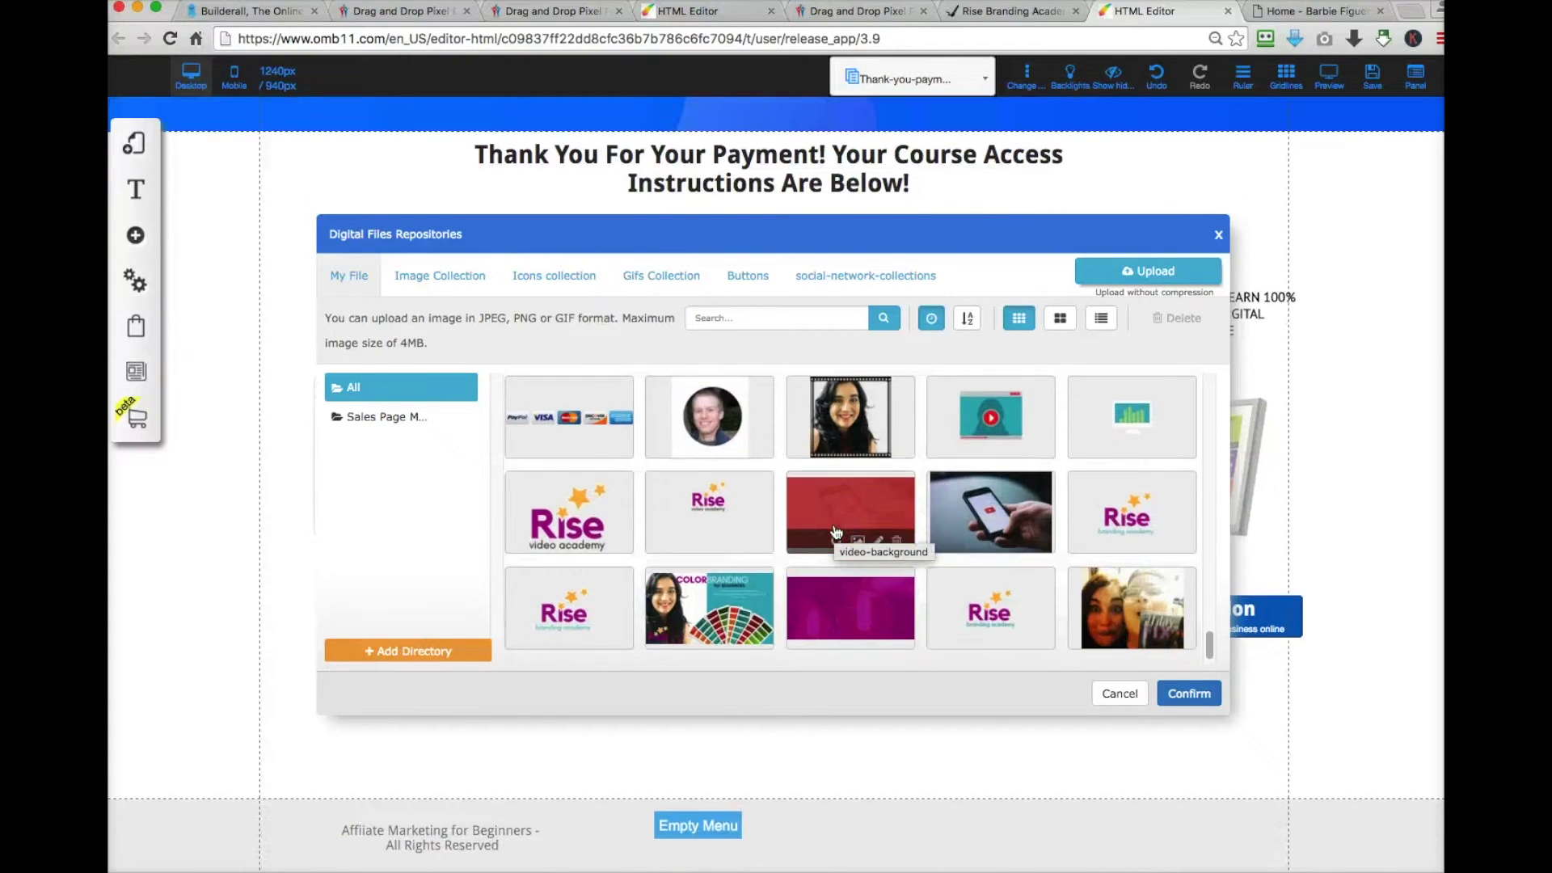
scroll(836, 531, up, 2)
scroll(808, 565, down, 1)
click(709, 626)
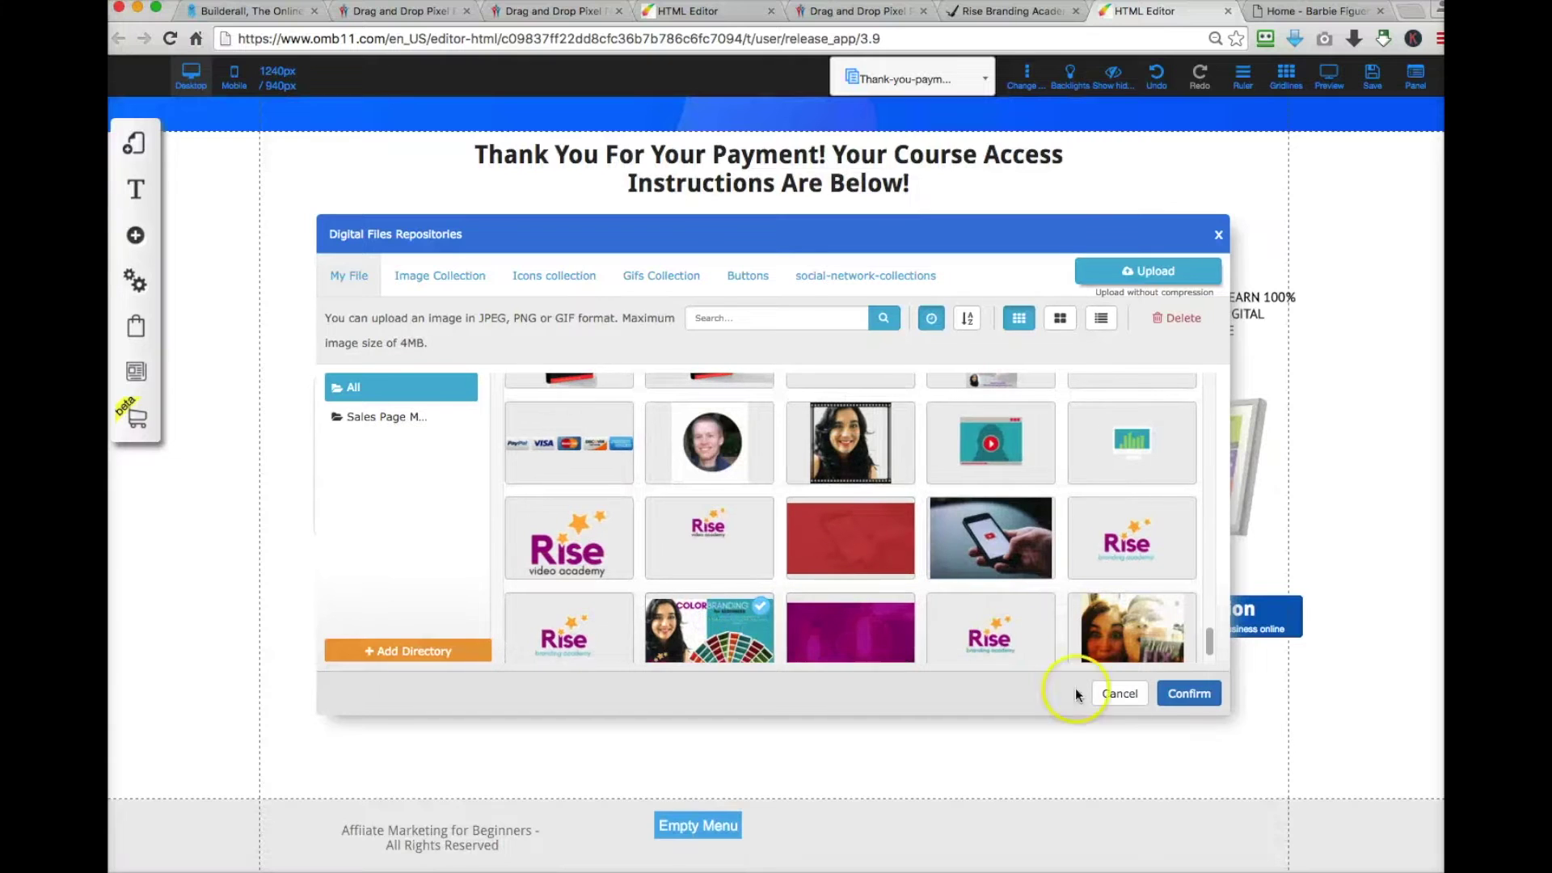
click(1188, 693)
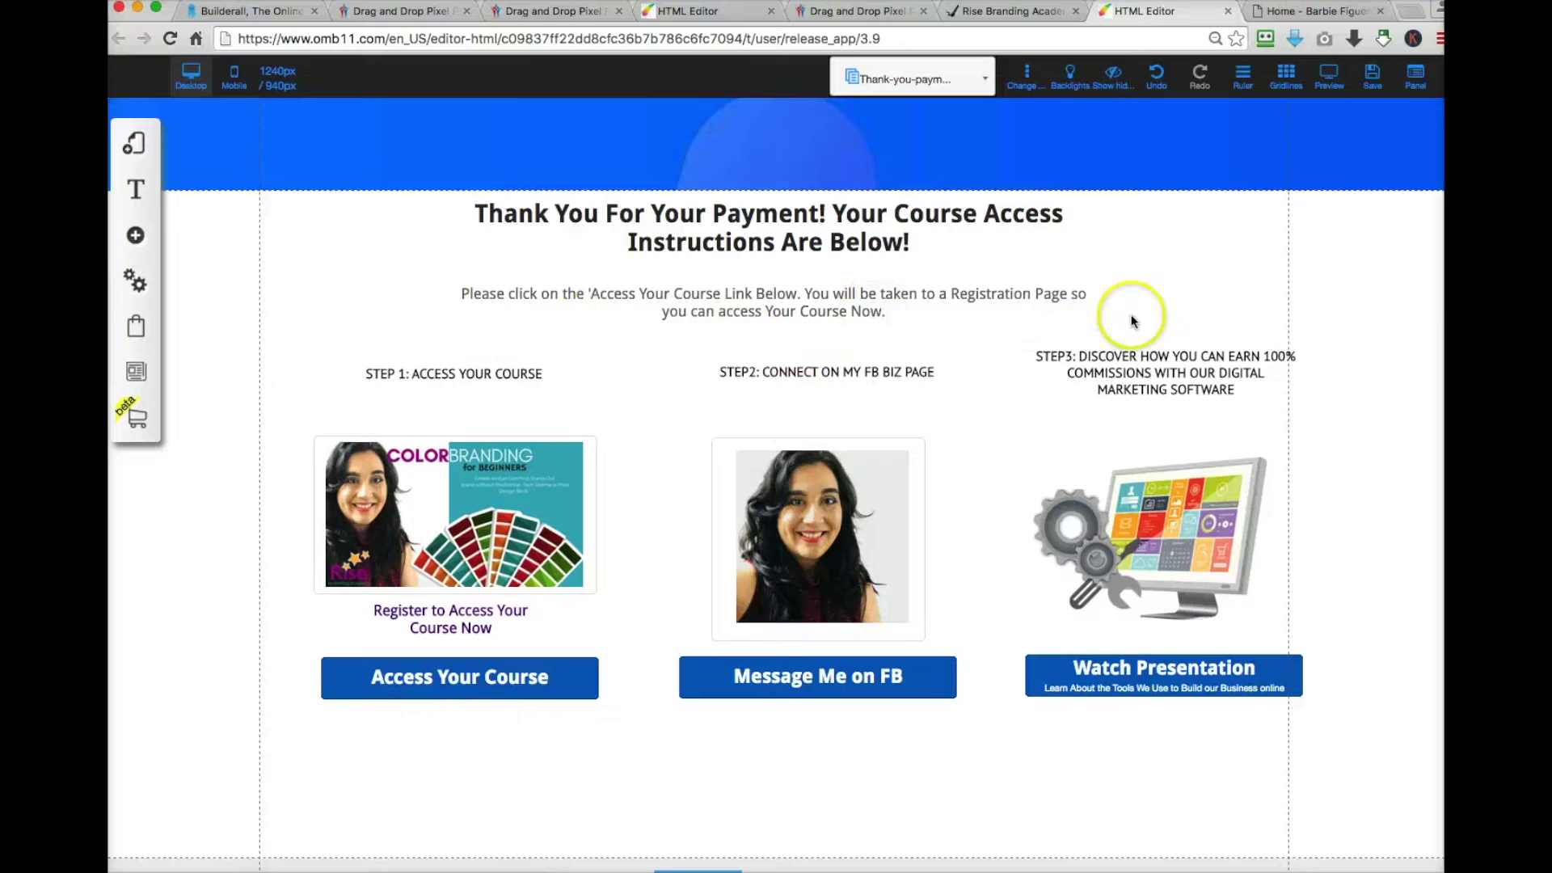
click(1368, 78)
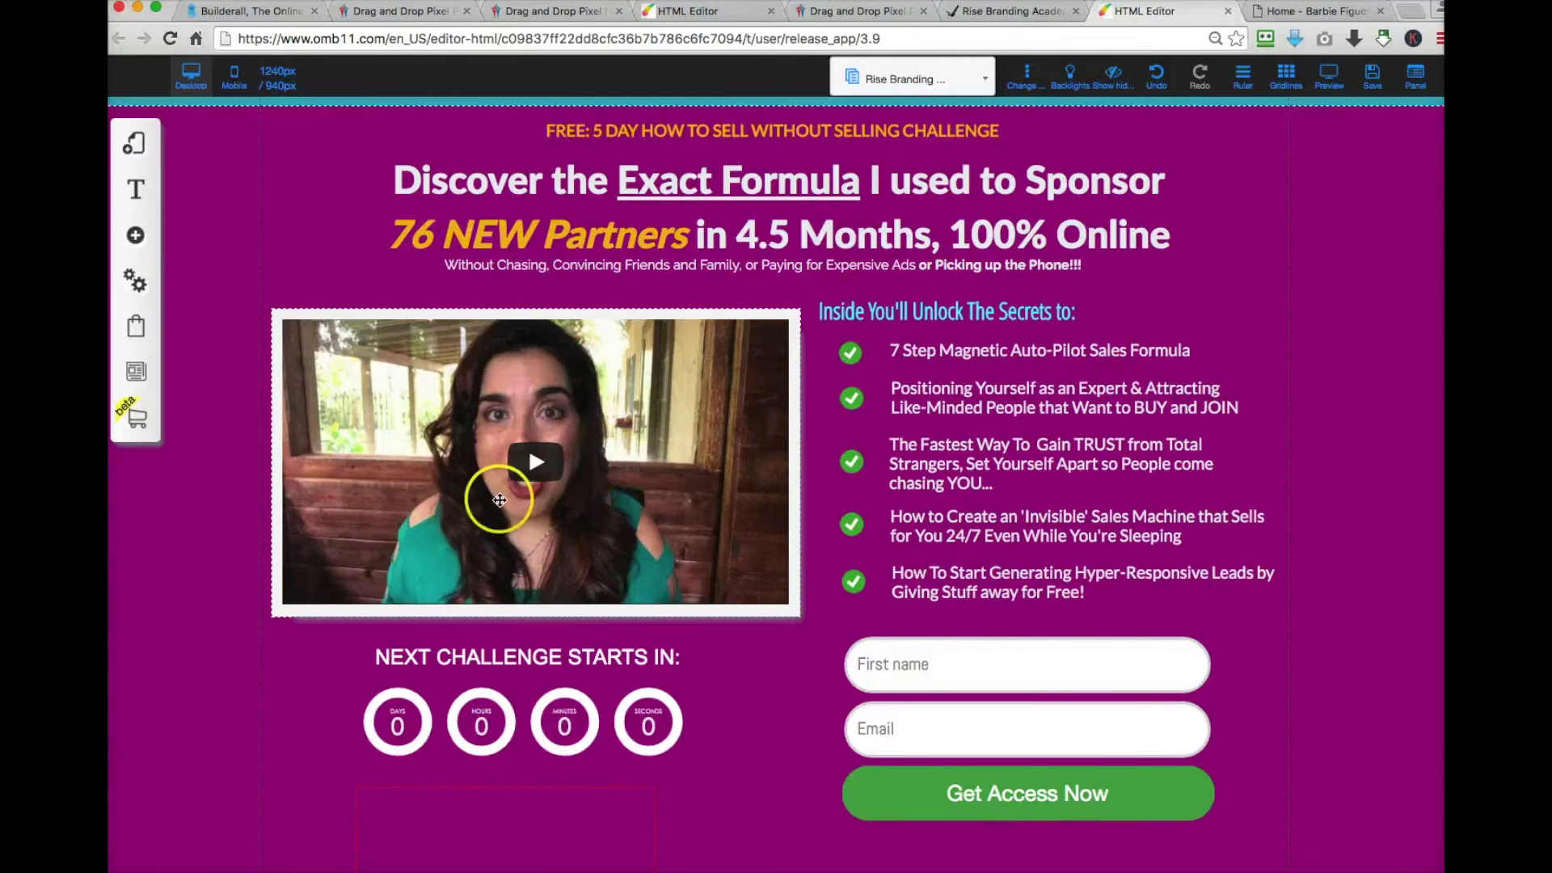
Examine the audio and video elements that can be added, from YouTube and Vimeo to Spotify and Soundcloud.
click(137, 237)
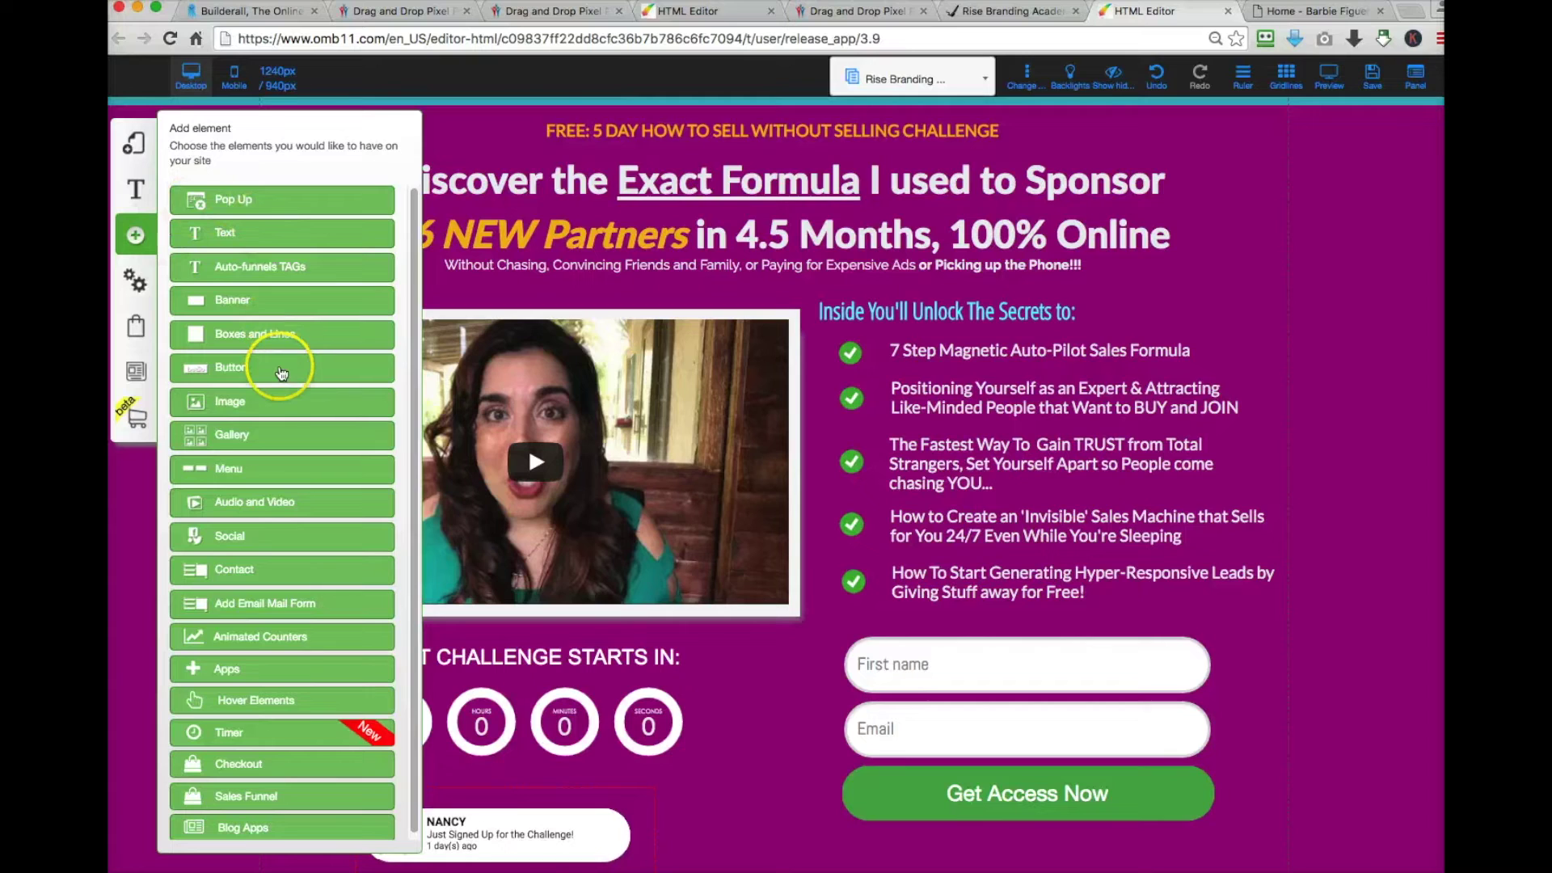
click(275, 502)
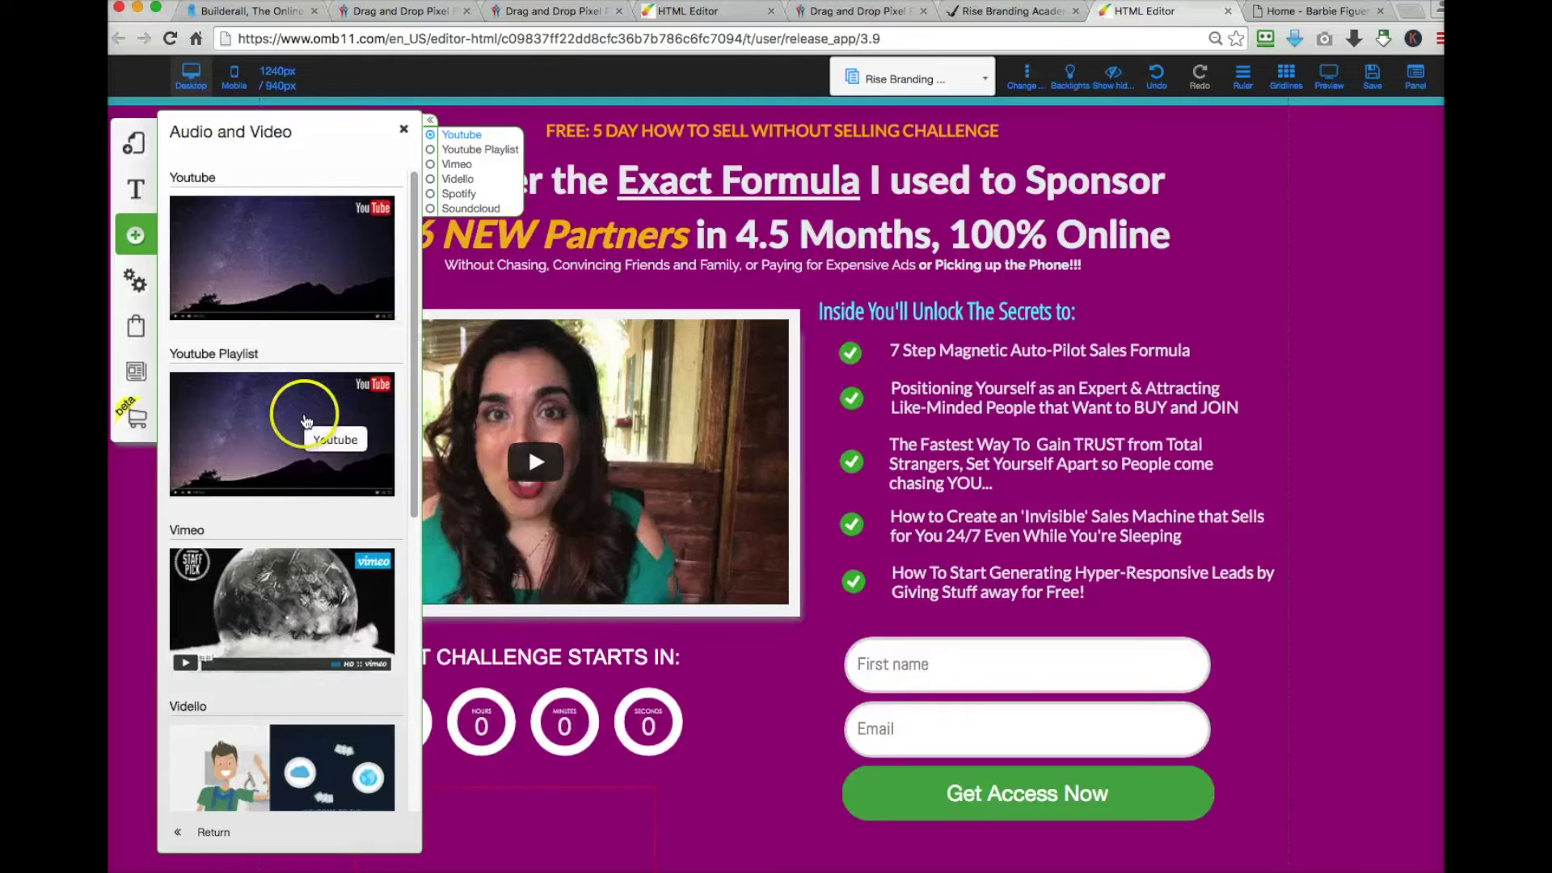
scroll(279, 577, down, 5)
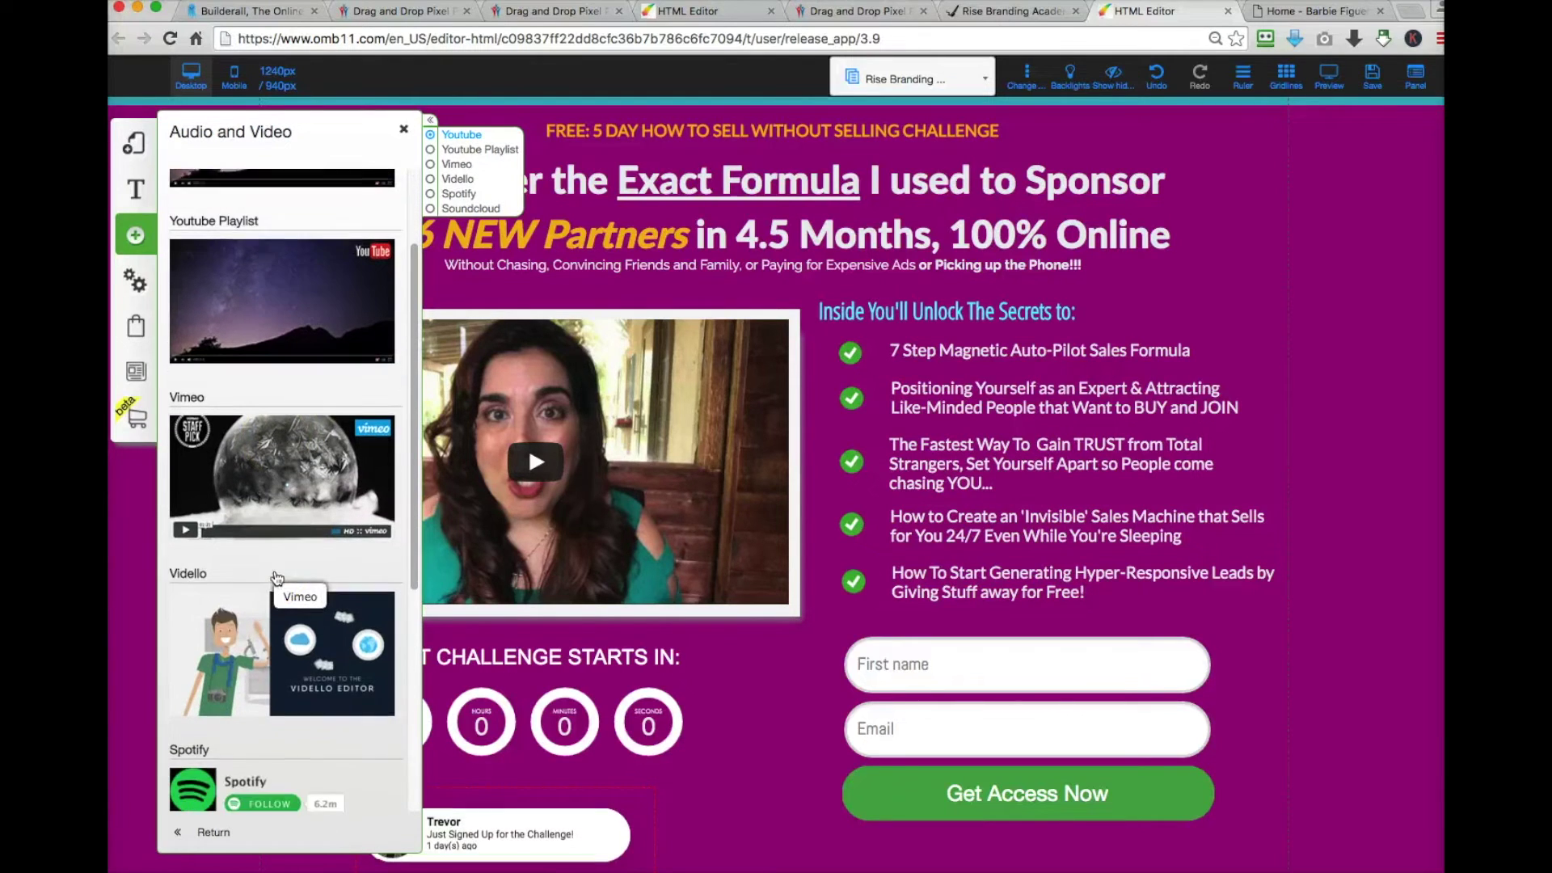
click(296, 576)
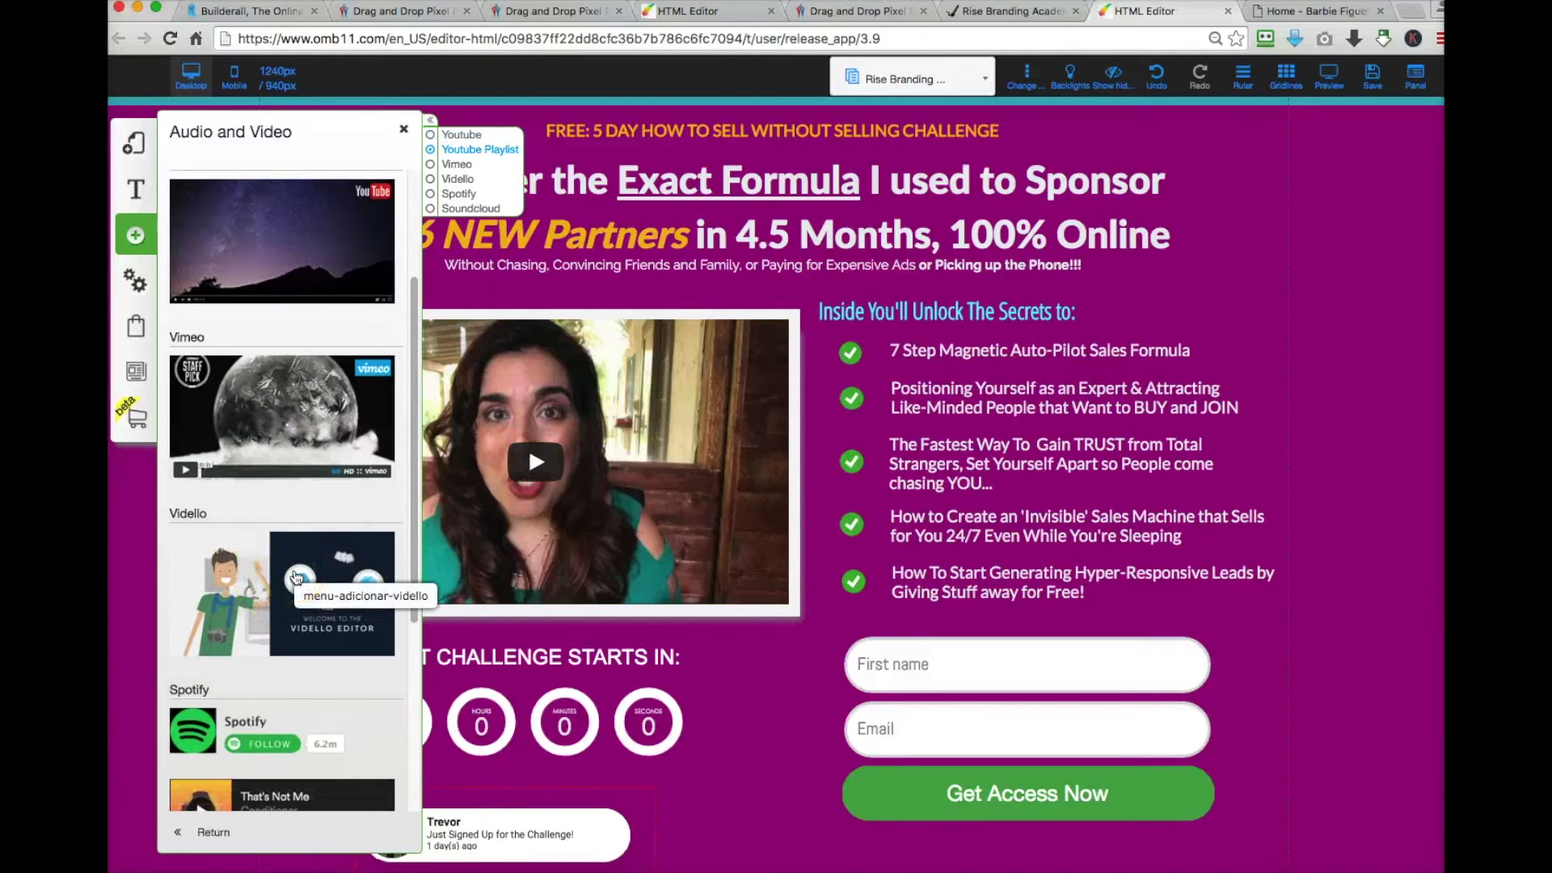
scroll(296, 575, down, 7)
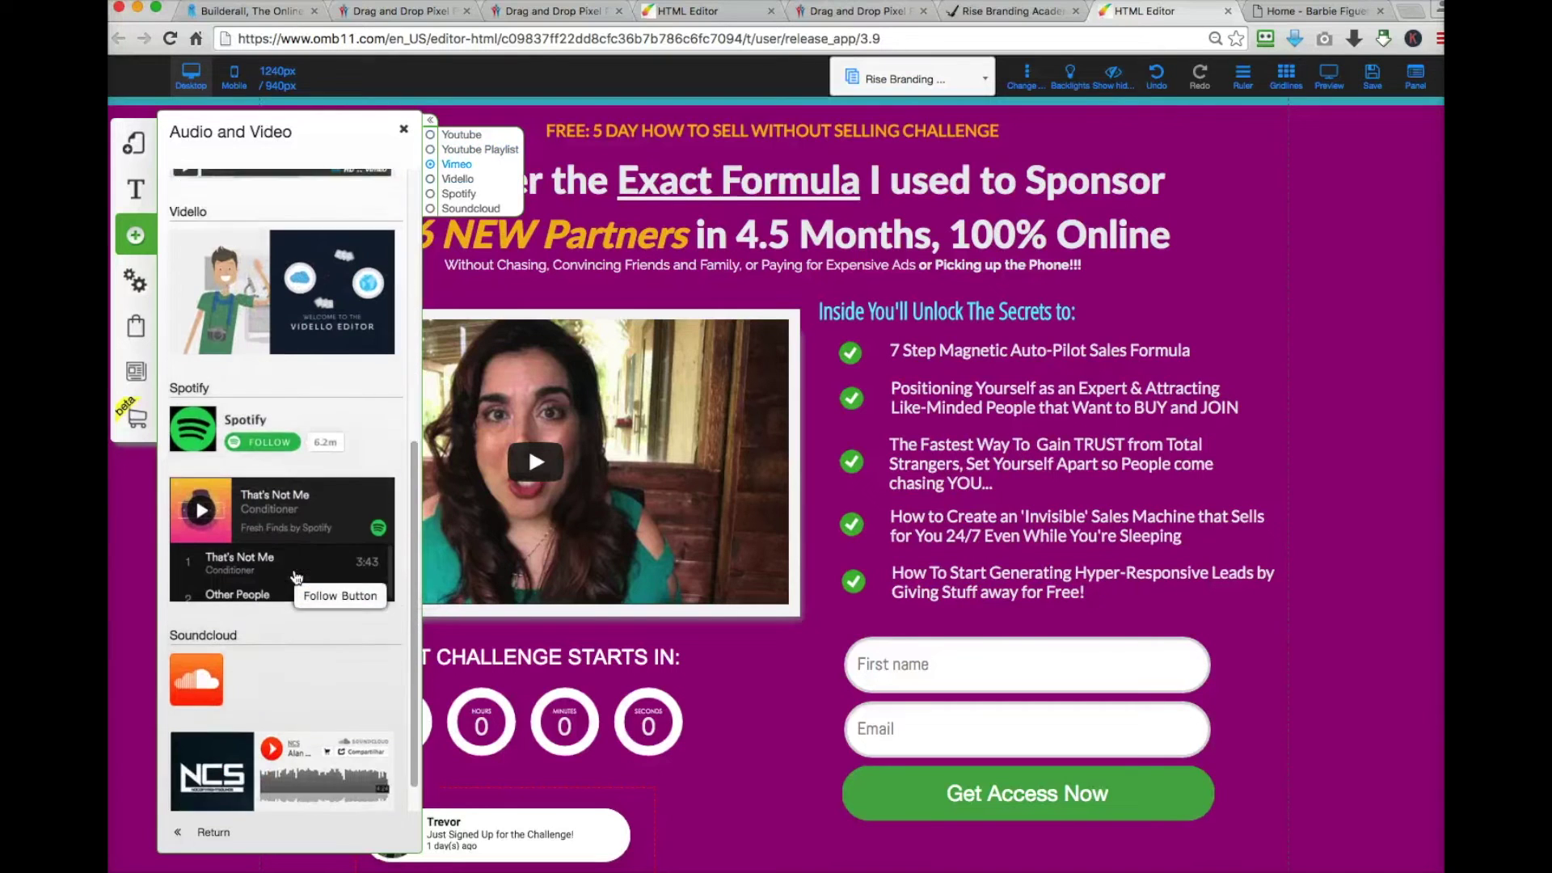
scroll(296, 576, up, 4)
scroll(296, 577, down, 5)
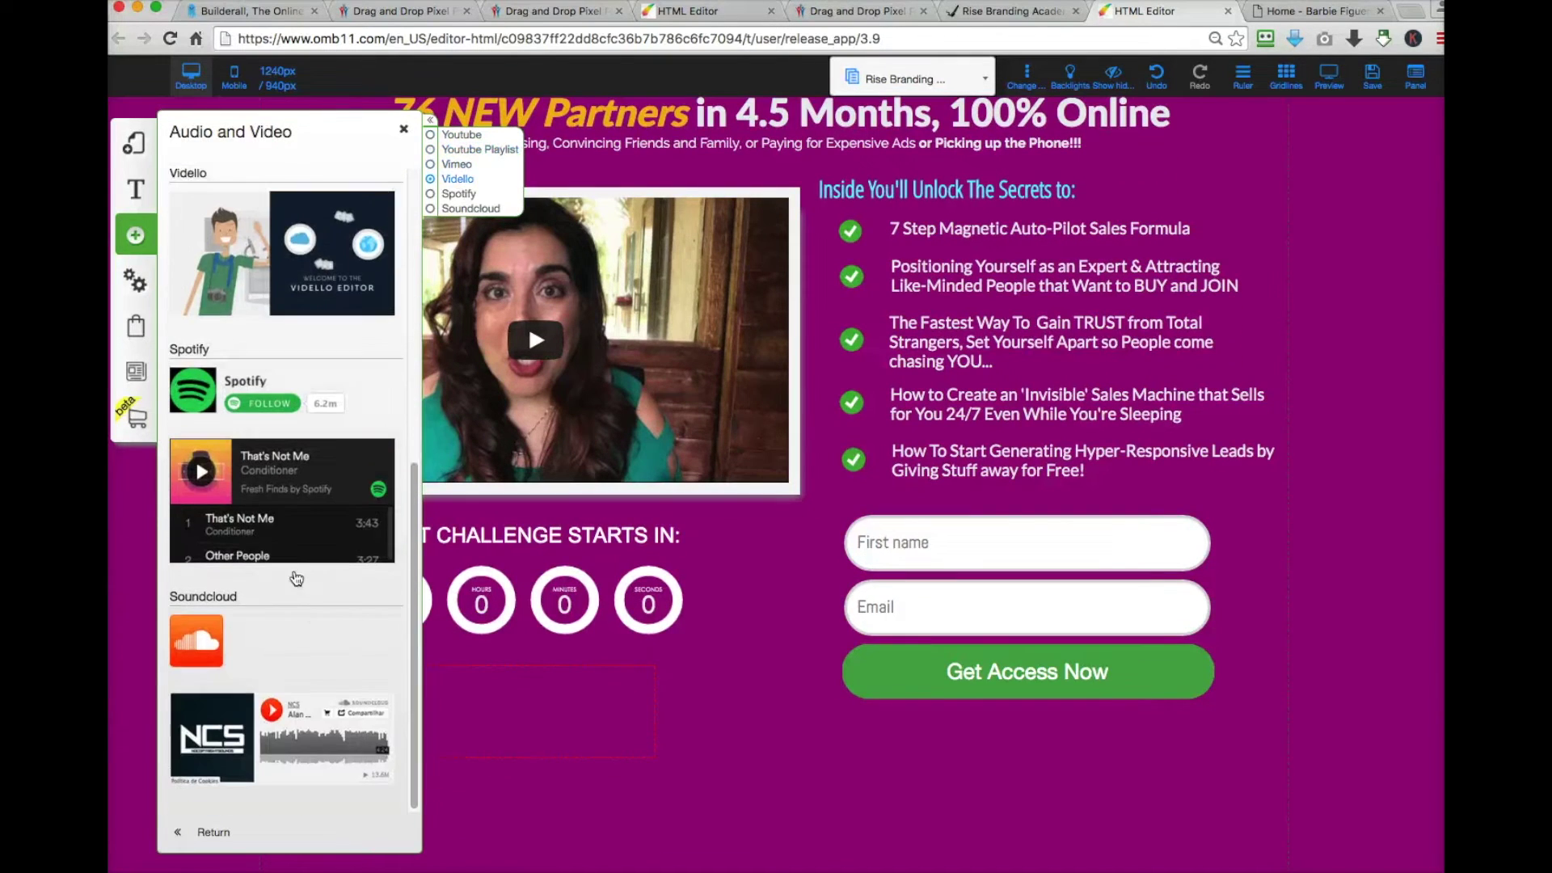
click(313, 731)
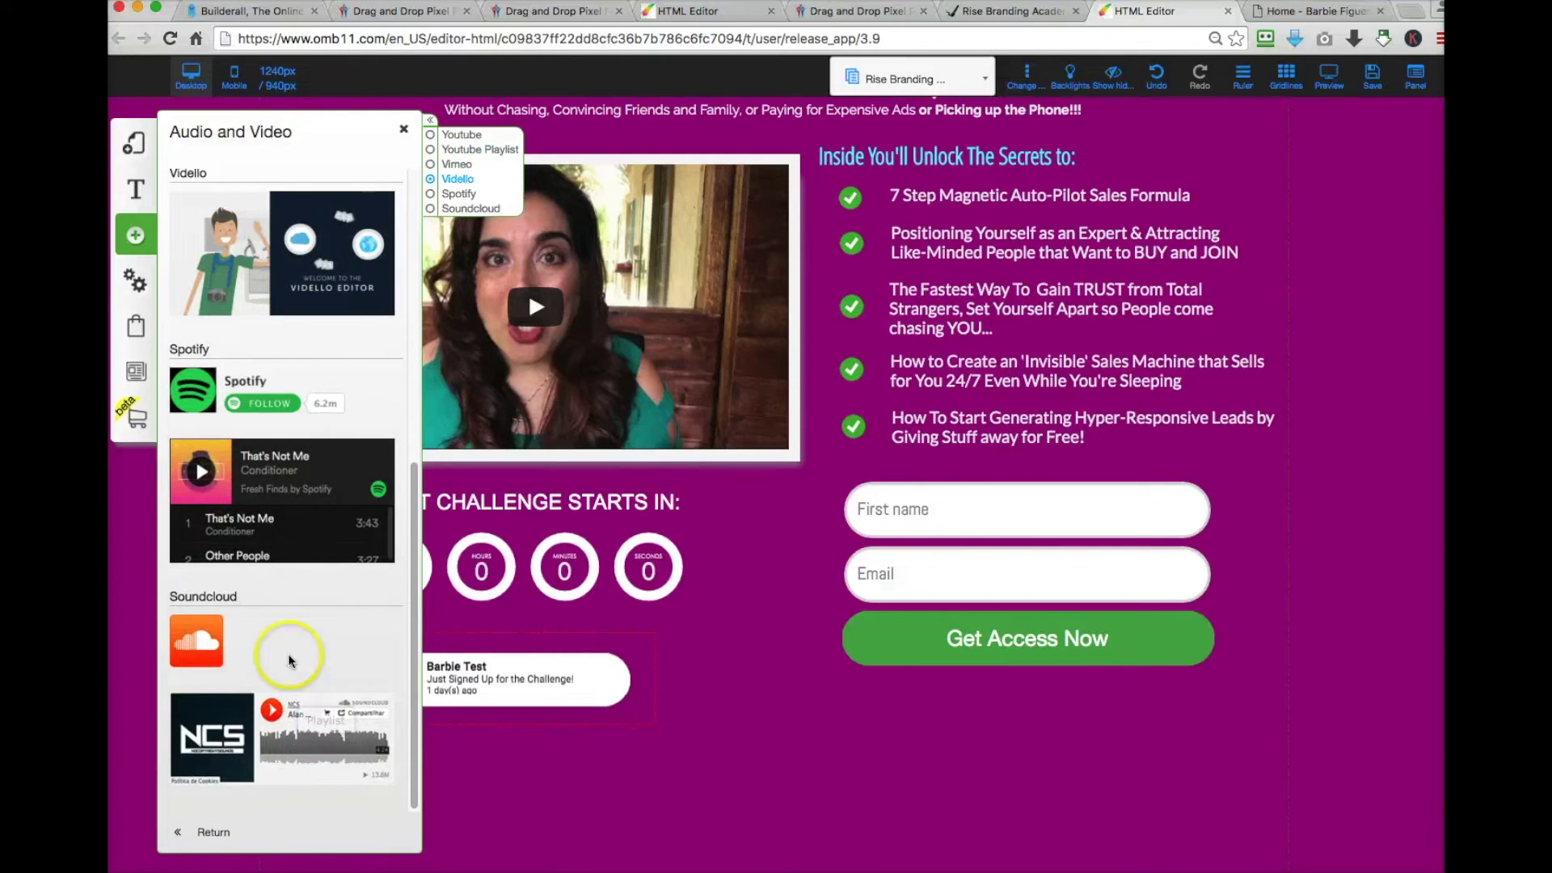
scroll(291, 485, up, 8)
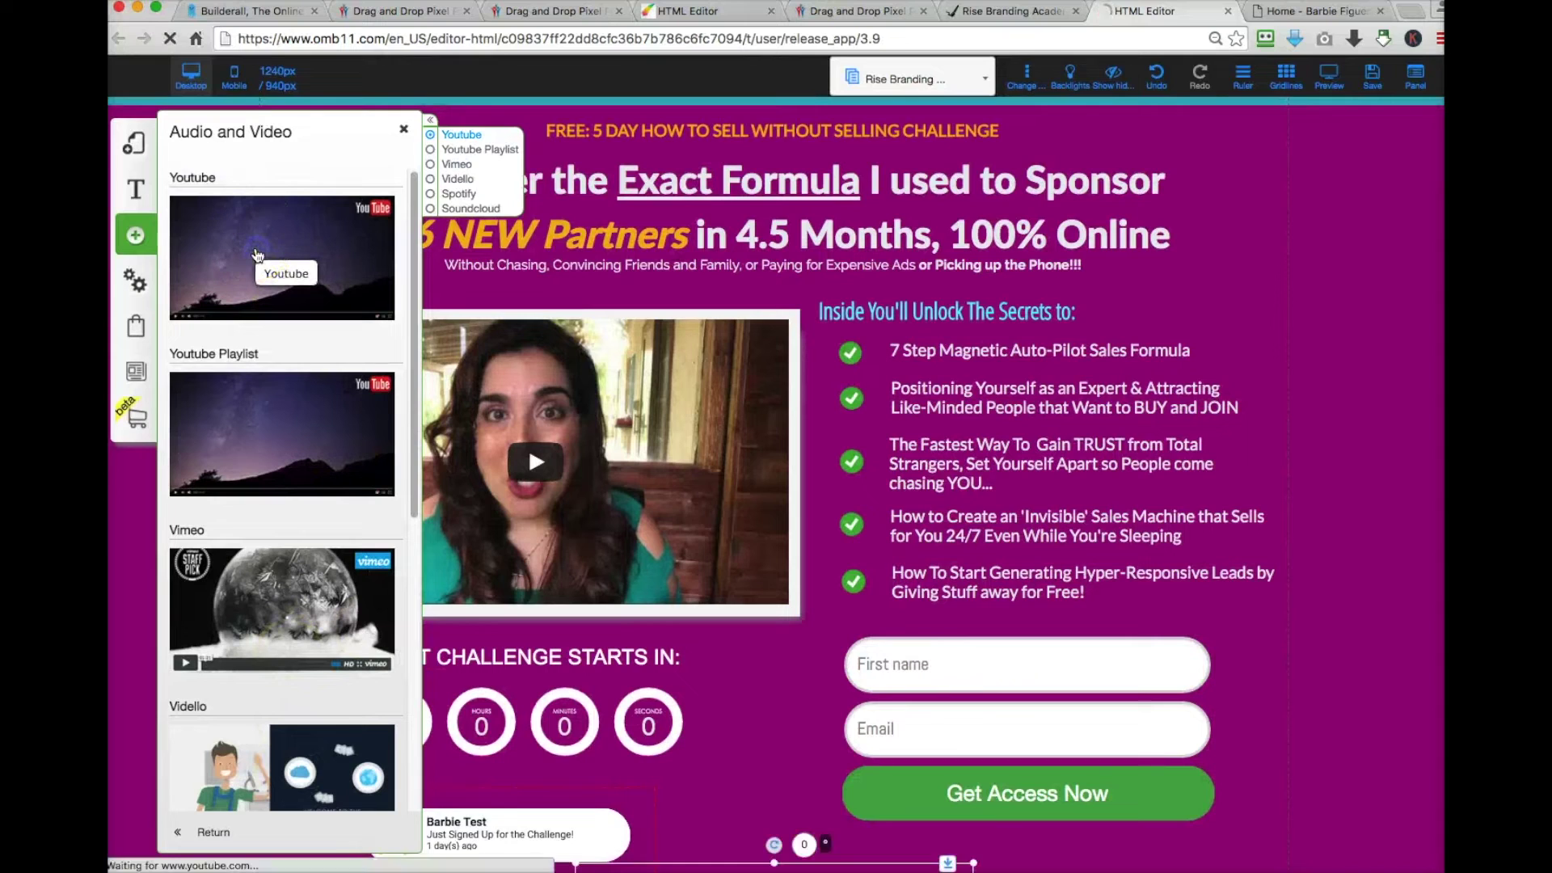
Try adding a YouTube video element below the sign-up form, and remove it again.
click(257, 256)
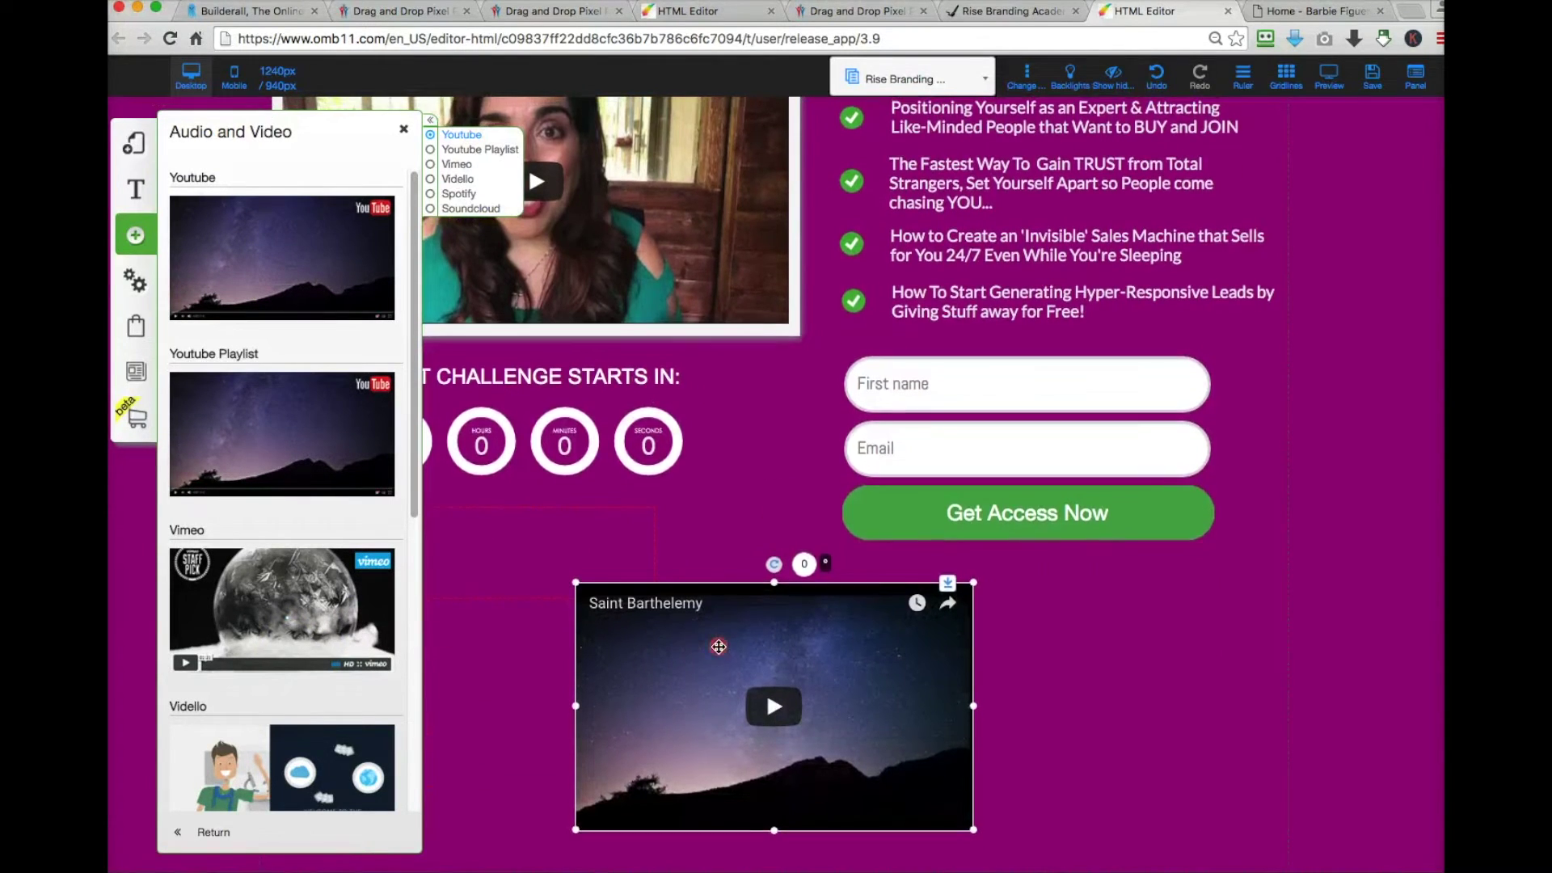
click(718, 646)
click(836, 565)
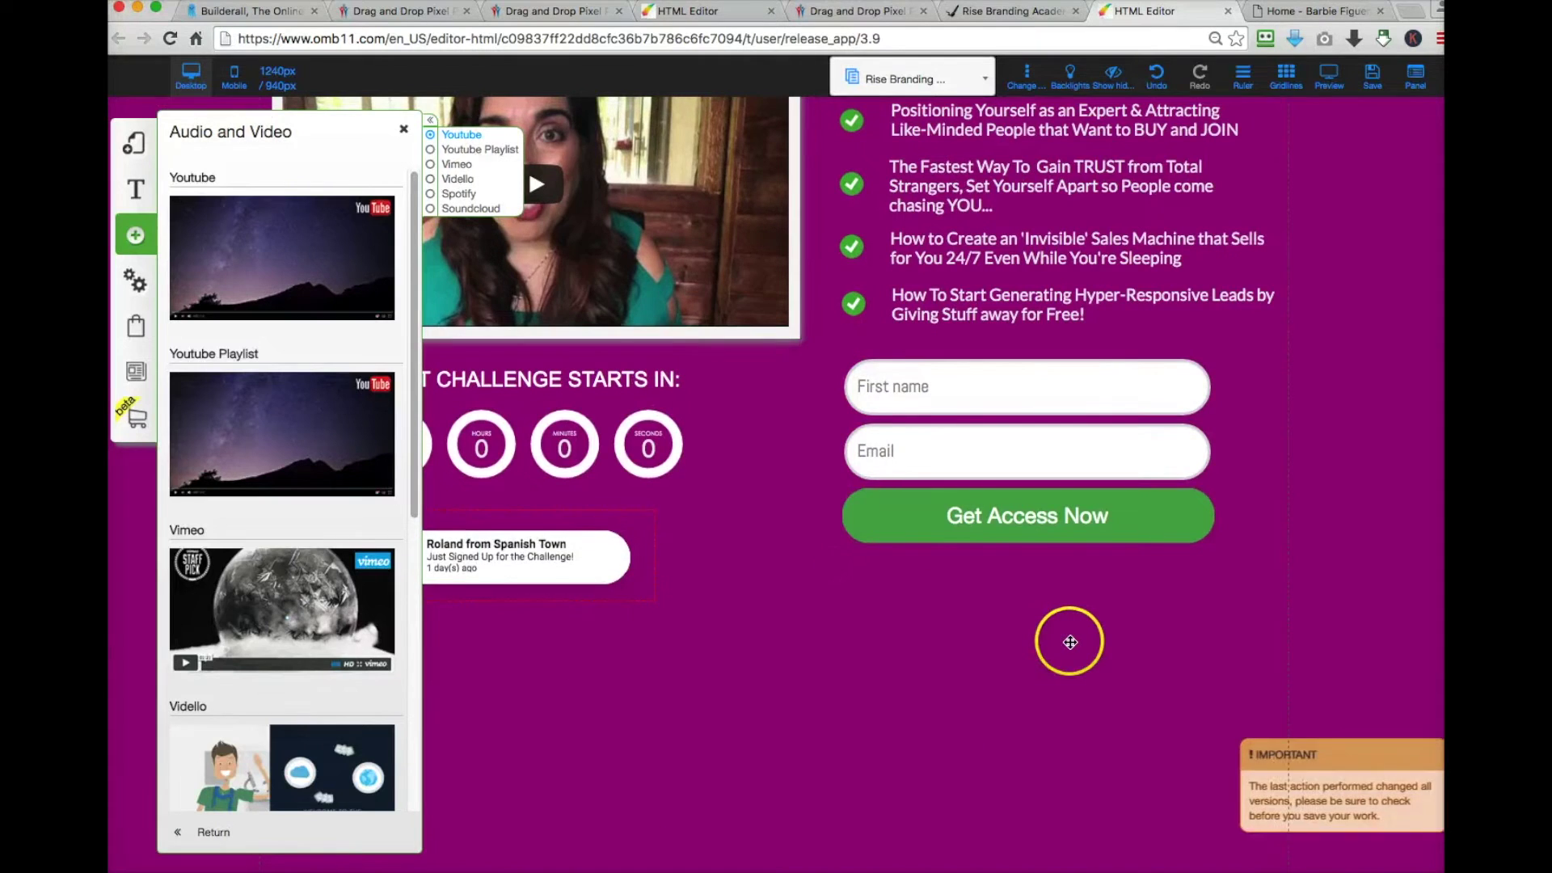
Open the main challenge video's settings and place a sample YouTube video over the list of secrets beside it.
double_click(653, 351)
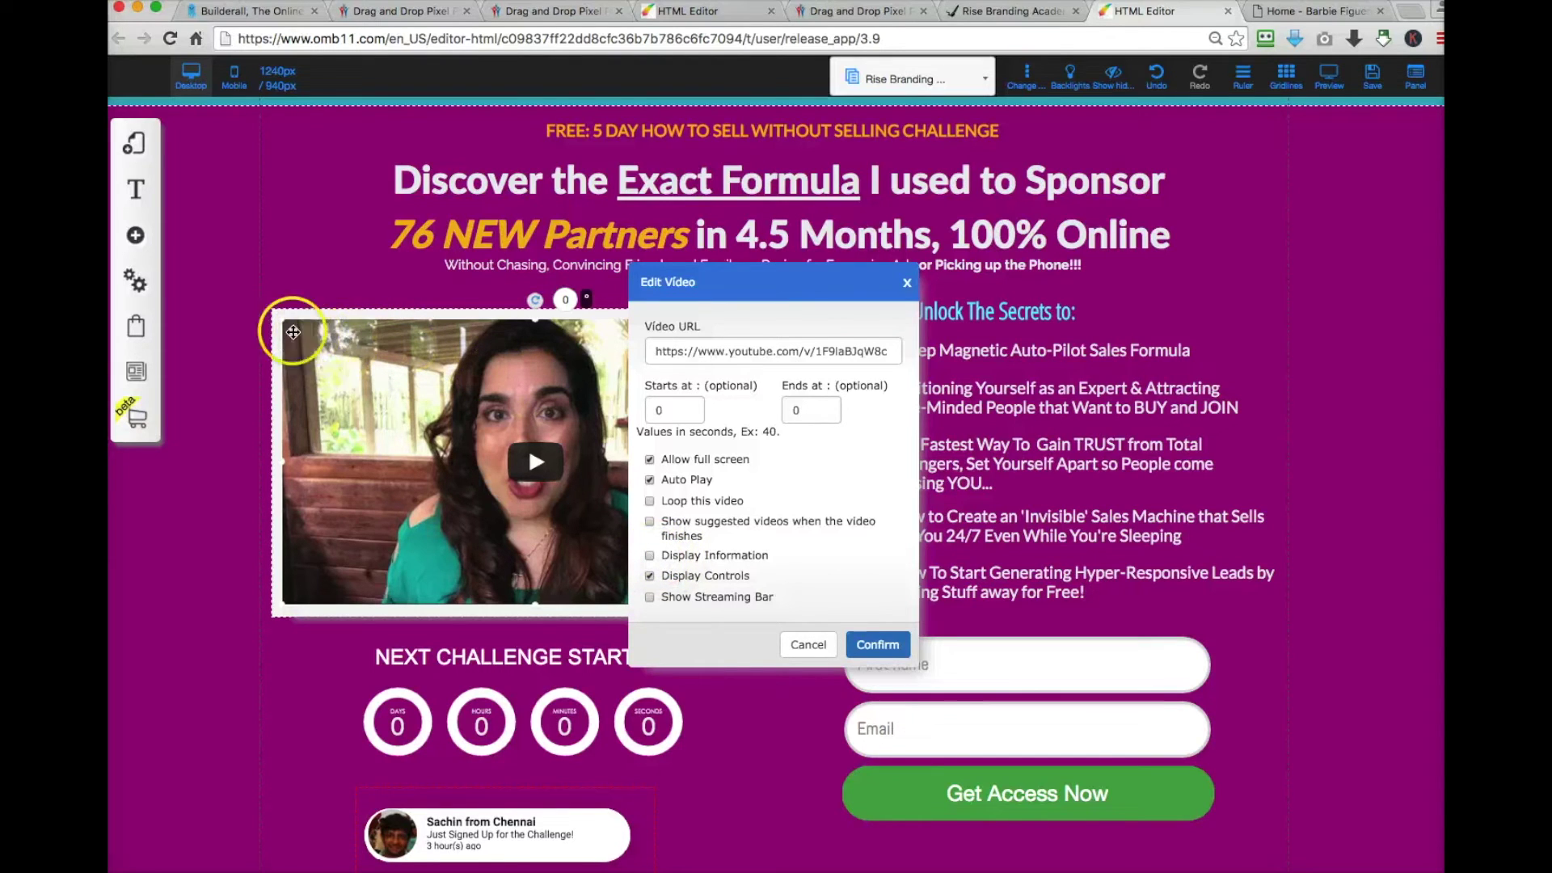
click(135, 234)
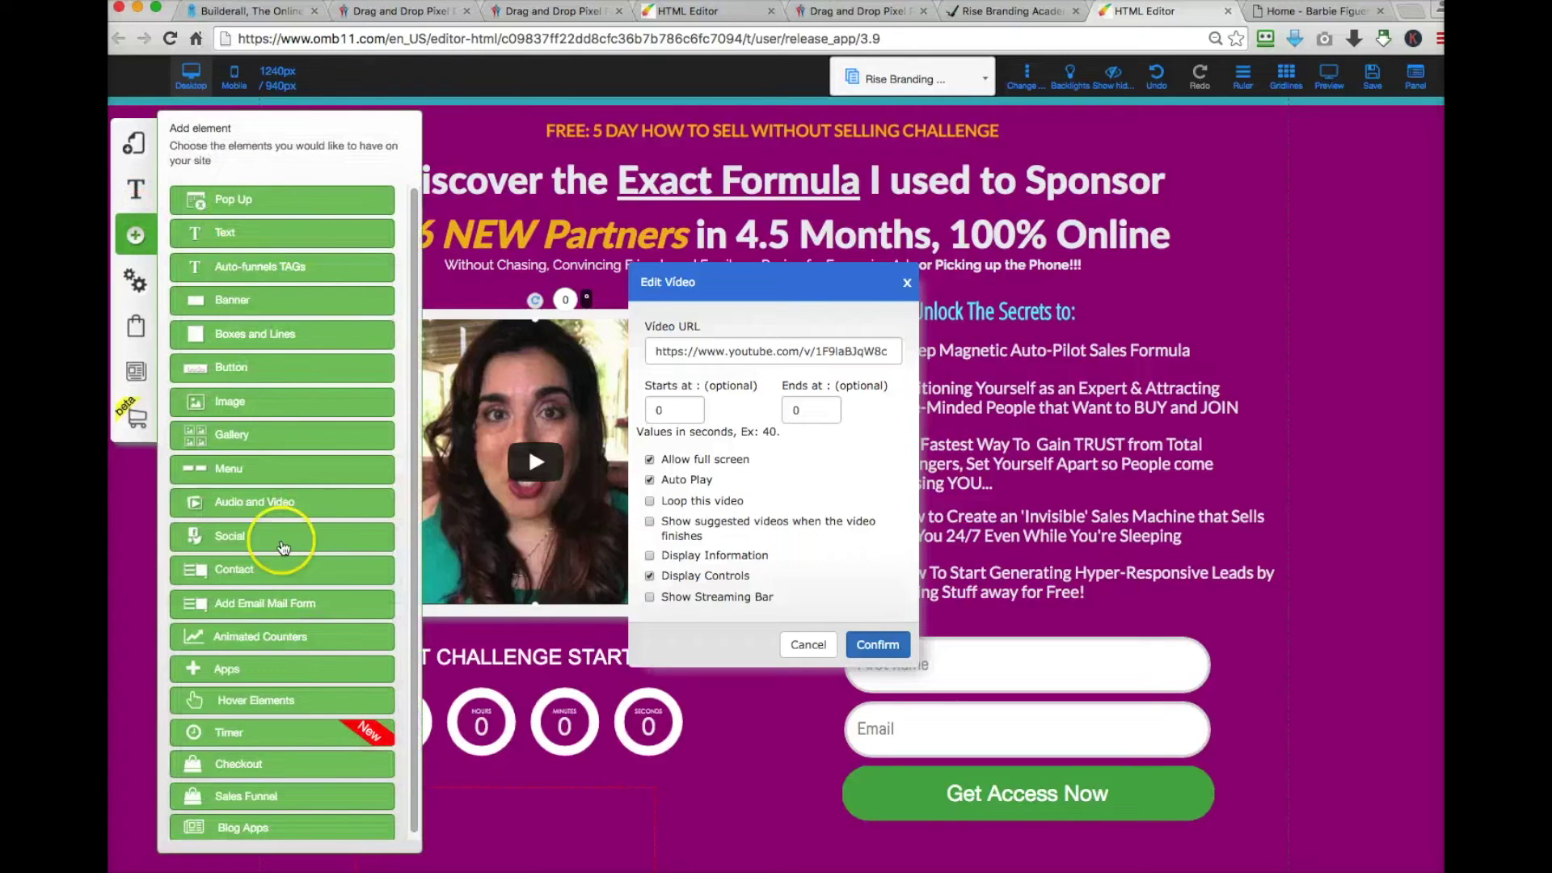
click(277, 502)
drag(287, 463, 1257, 184)
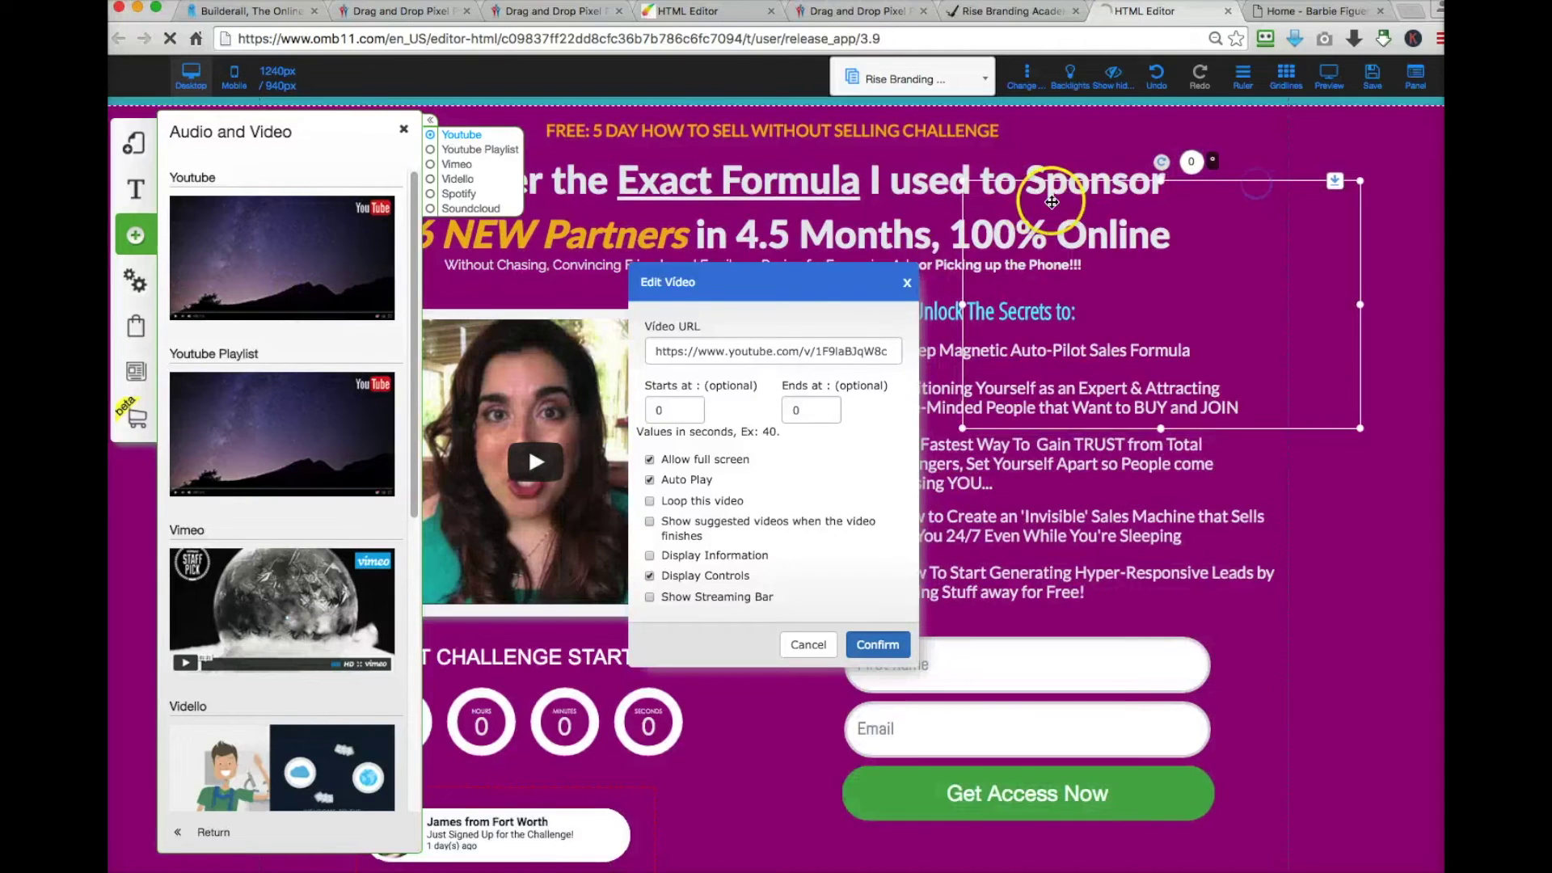
drag(1091, 225, 1036, 206)
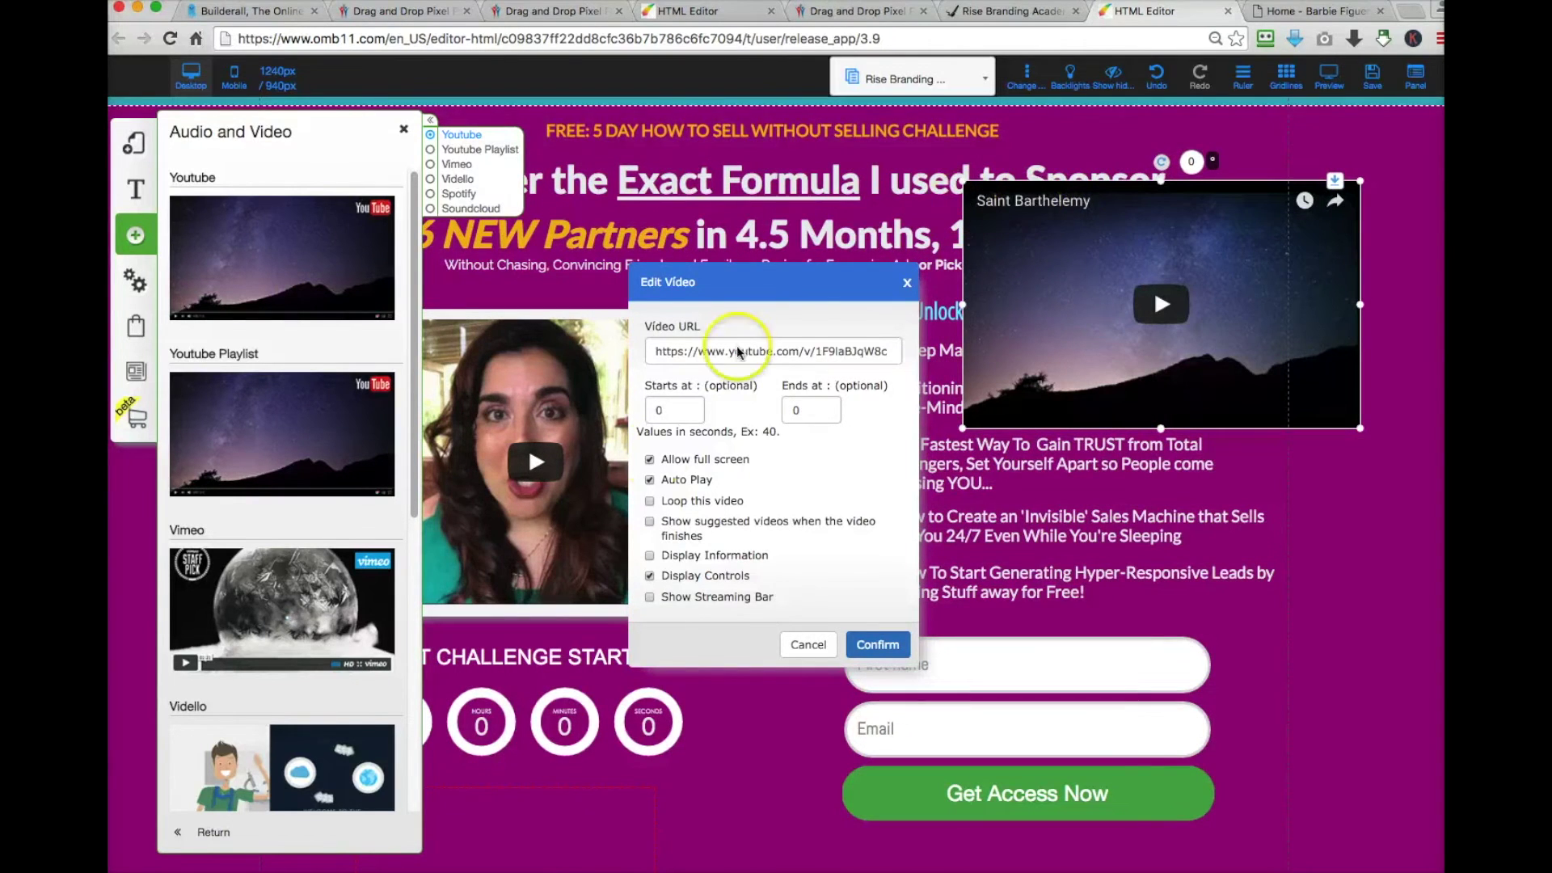
Try the main video's playback options for information, suggested videos, display controls, full screen and auto play.
click(650, 558)
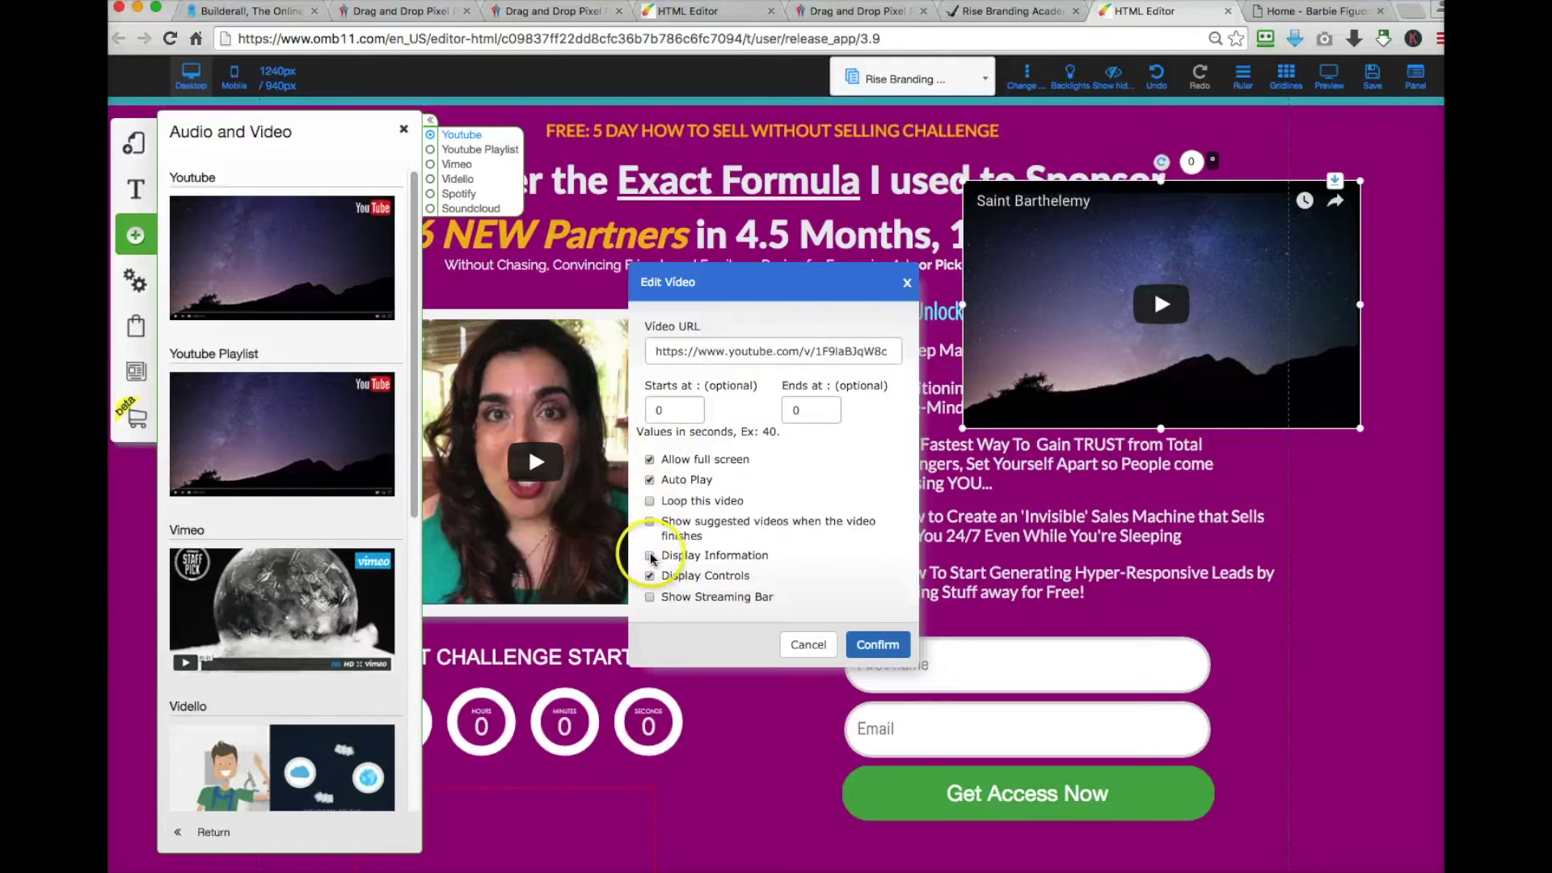
click(747, 533)
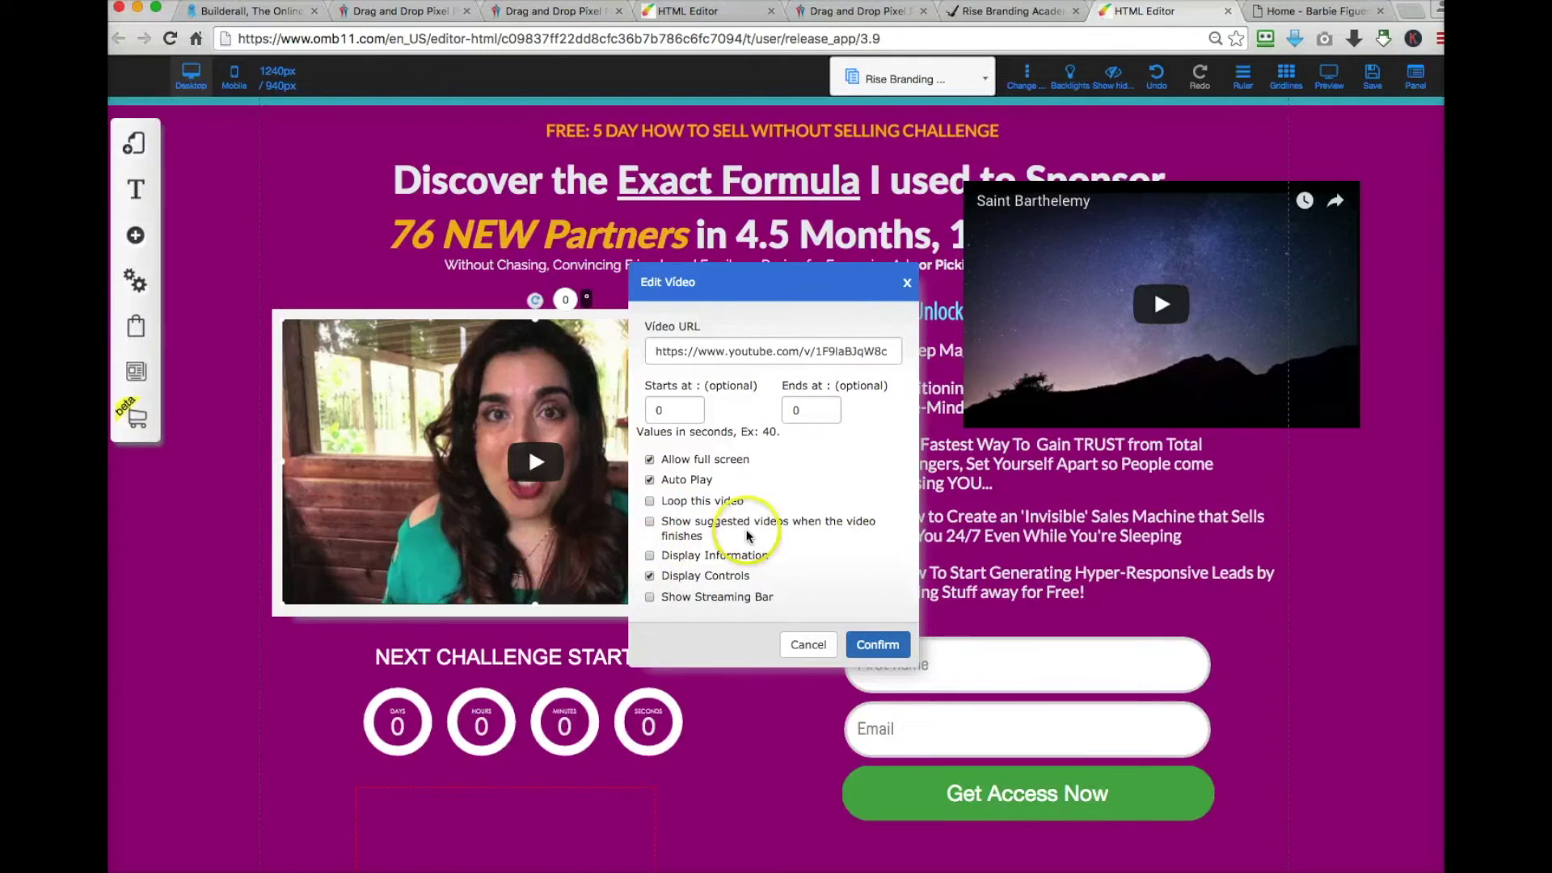
click(648, 522)
click(649, 576)
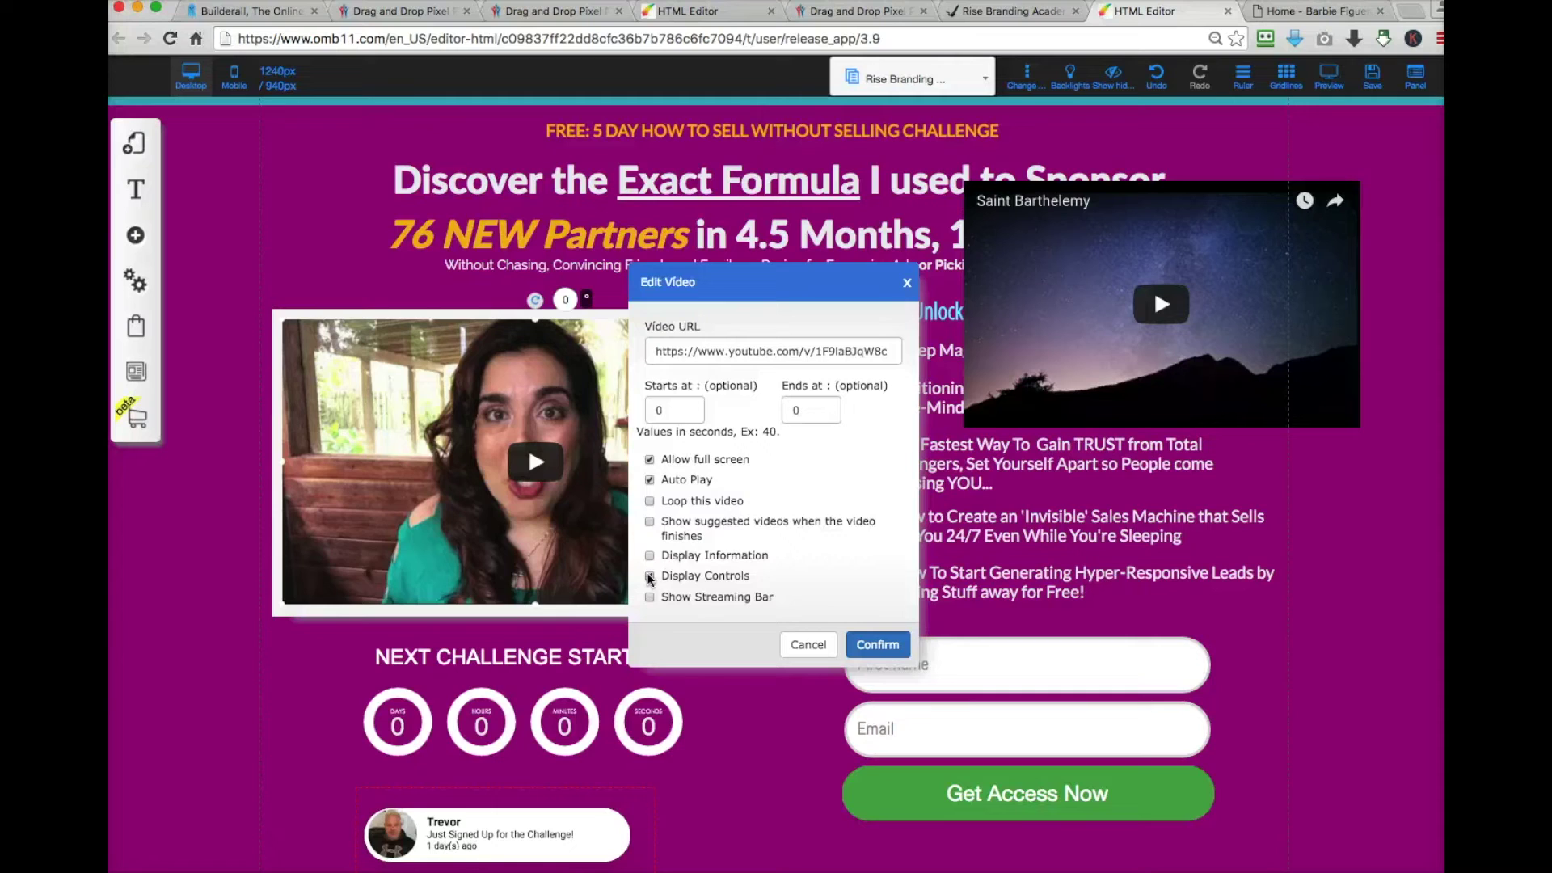
click(649, 576)
click(652, 460)
click(654, 461)
click(649, 461)
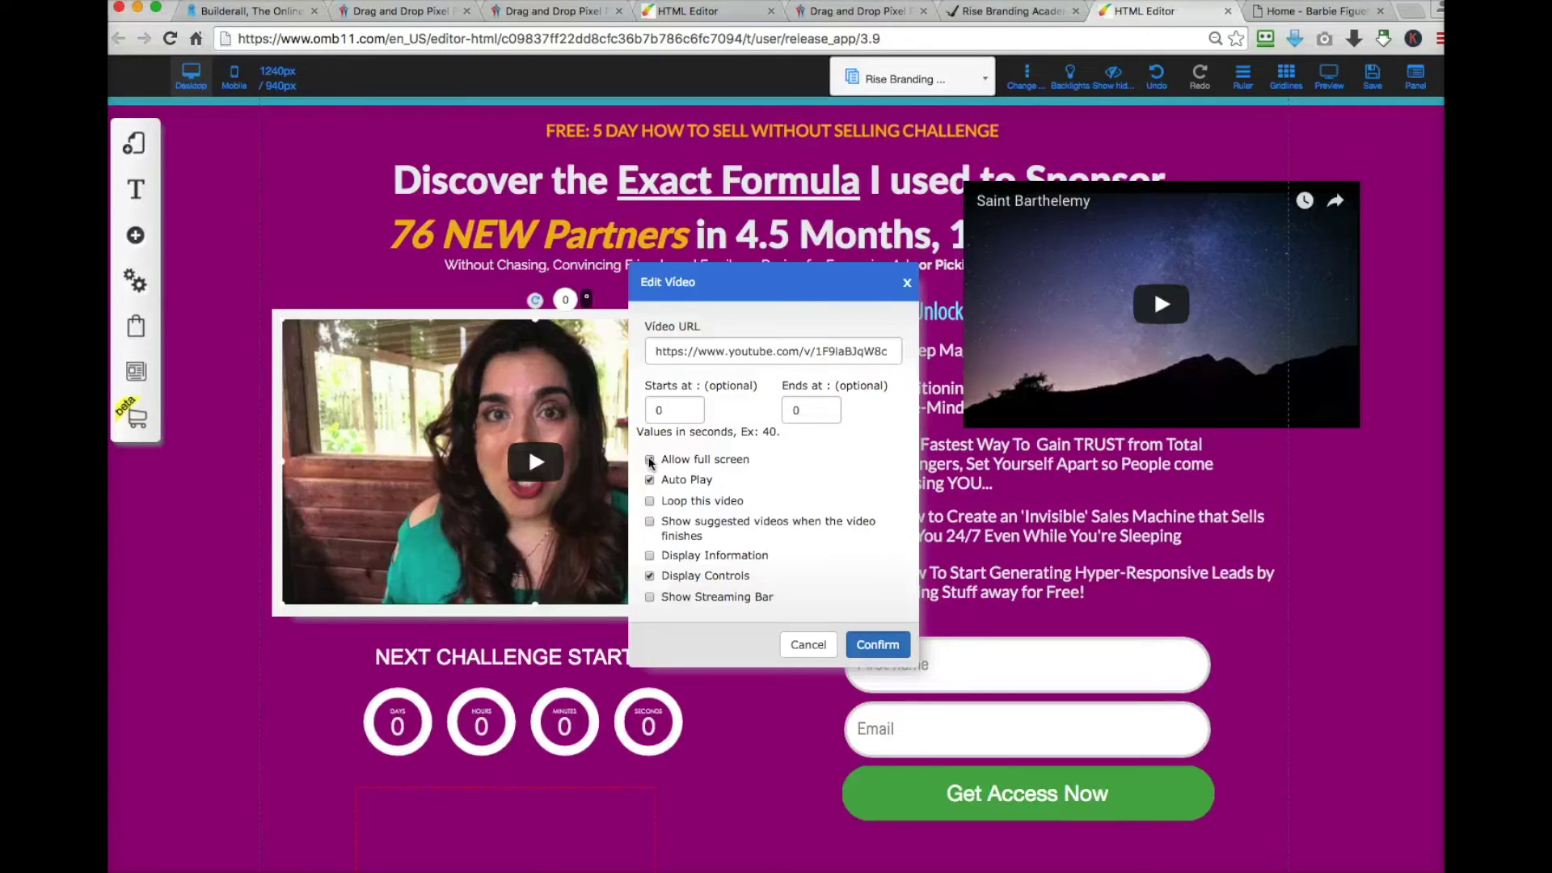
click(650, 461)
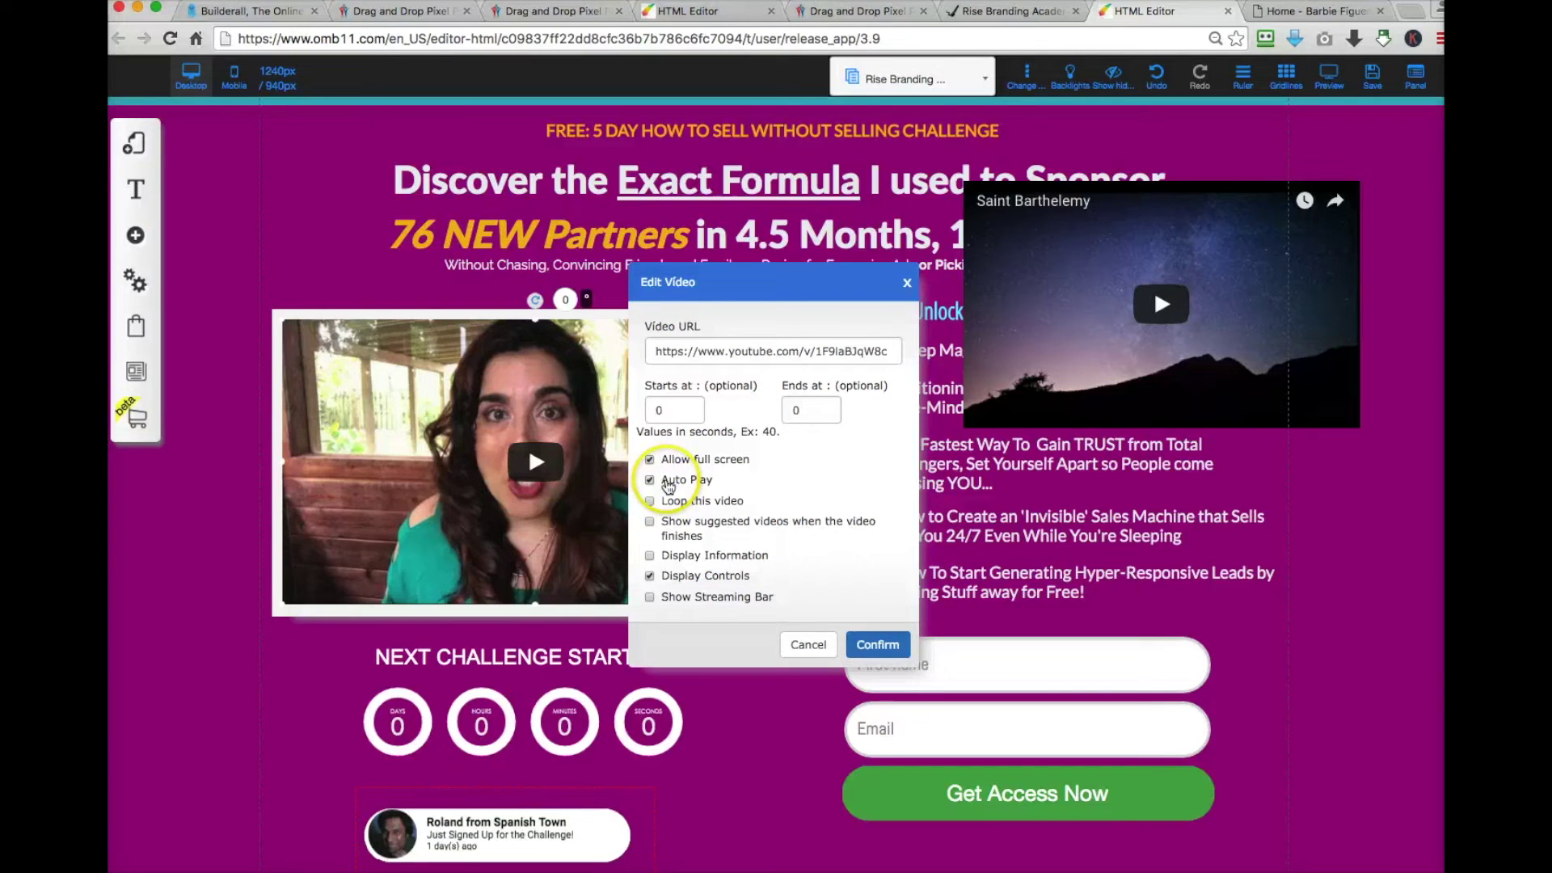
click(649, 482)
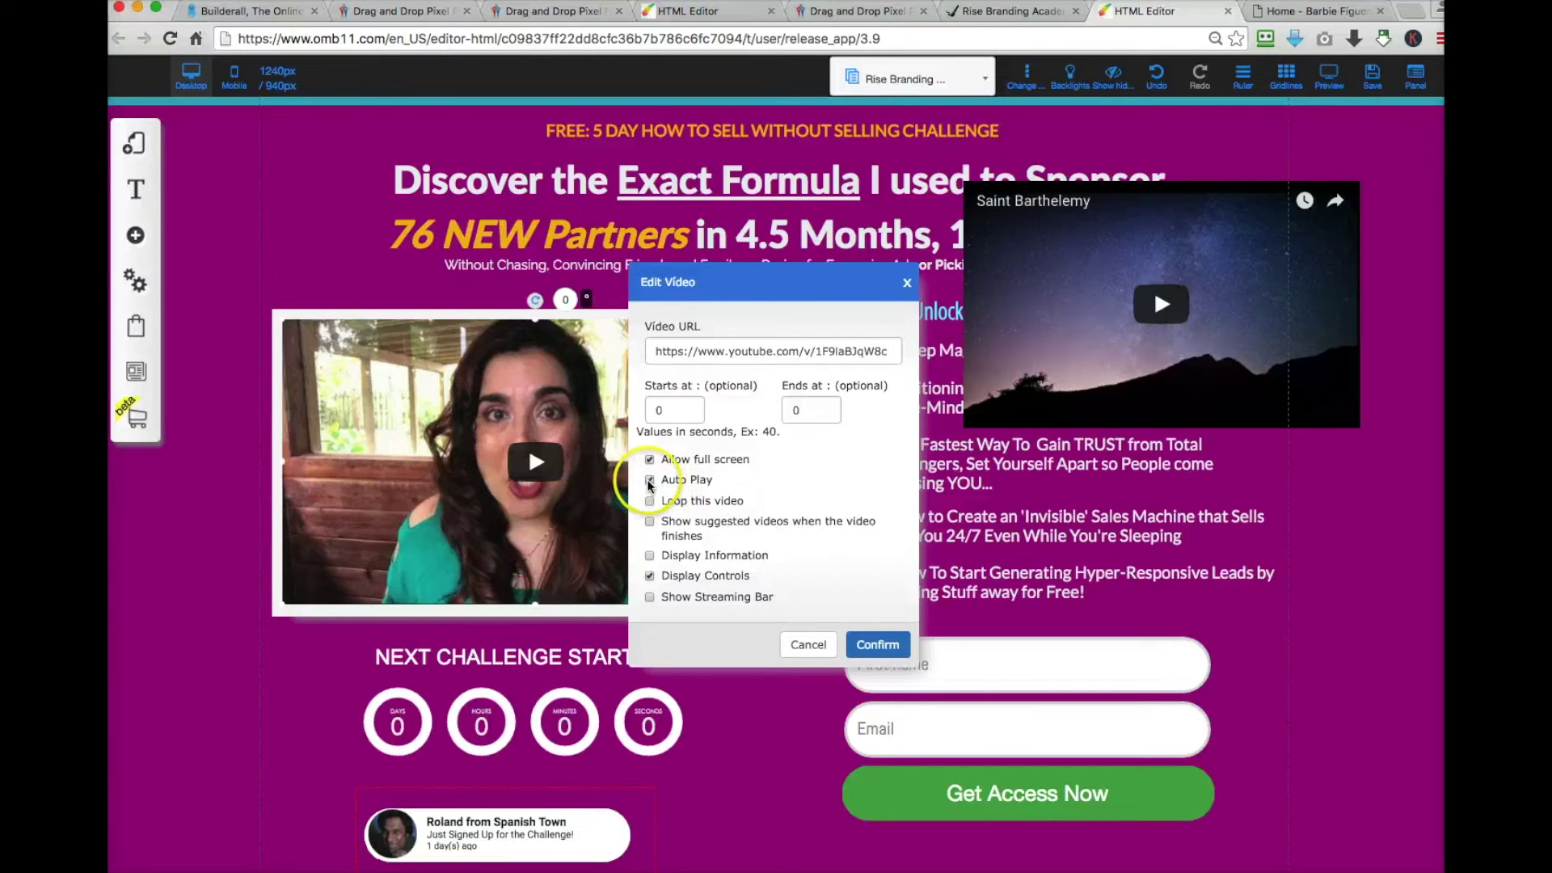
Preview the challenge page and pause its main video.
click(1327, 84)
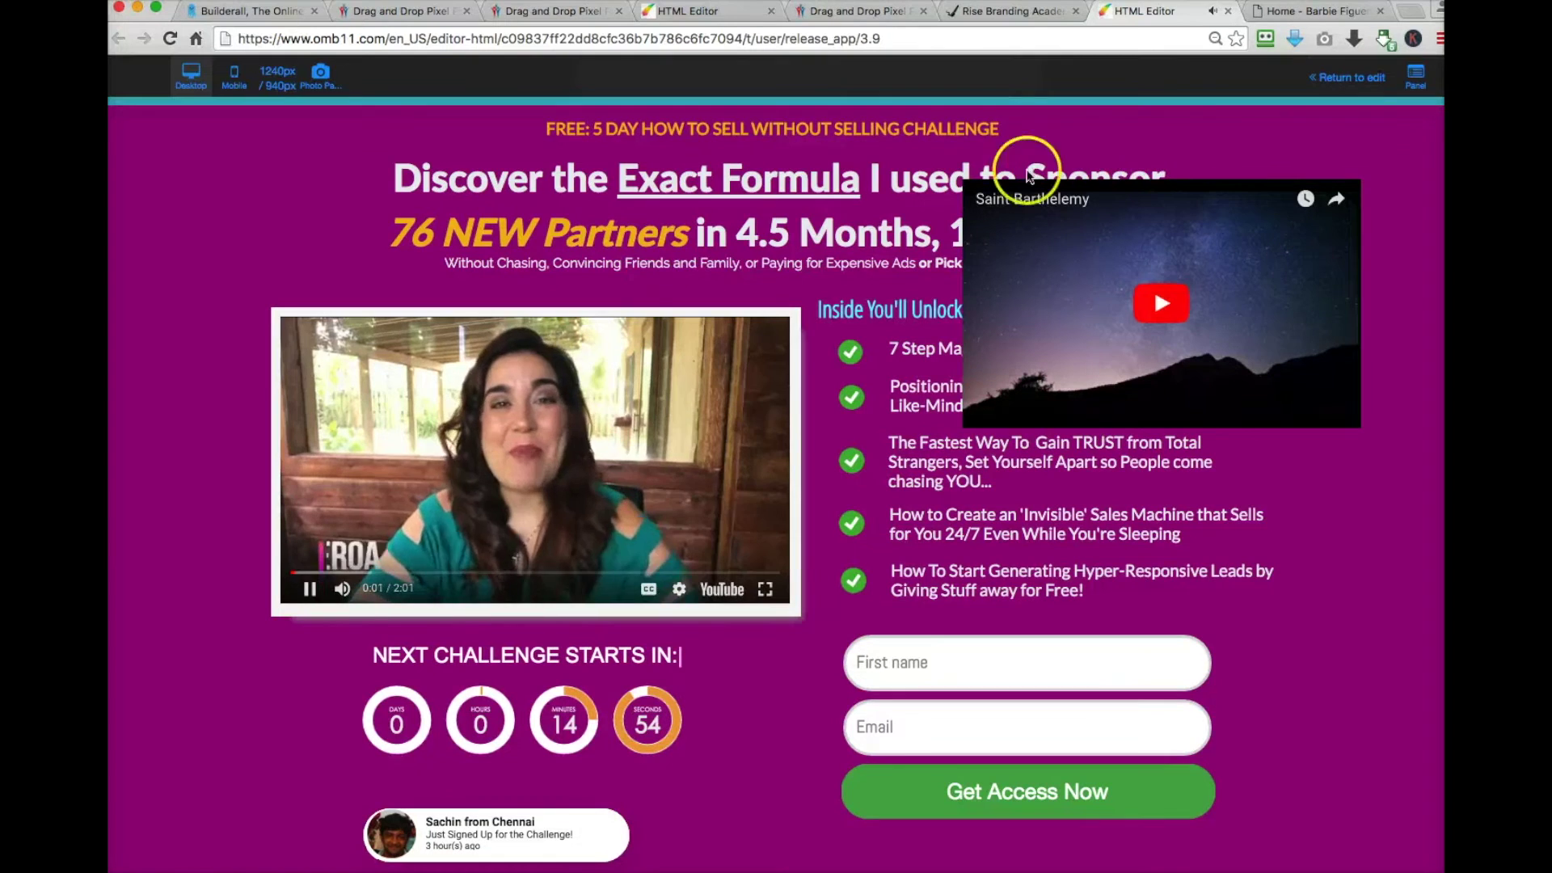
click(310, 590)
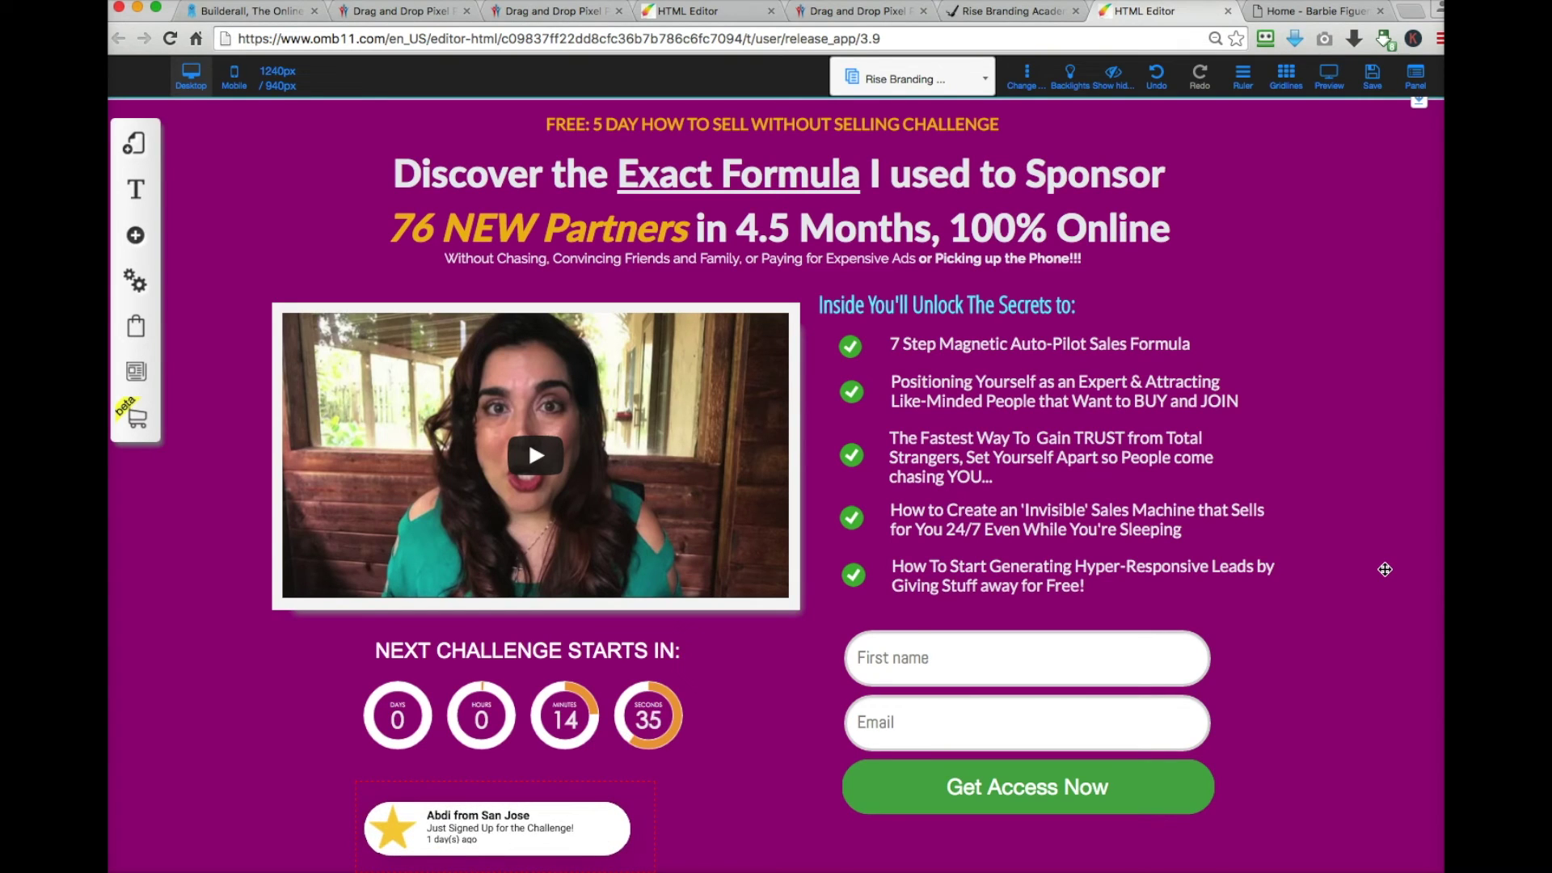
Open the Settings and SEO of the Day 1 page in the 5 Day How To Sell Without Selling Challenge layout.
click(137, 151)
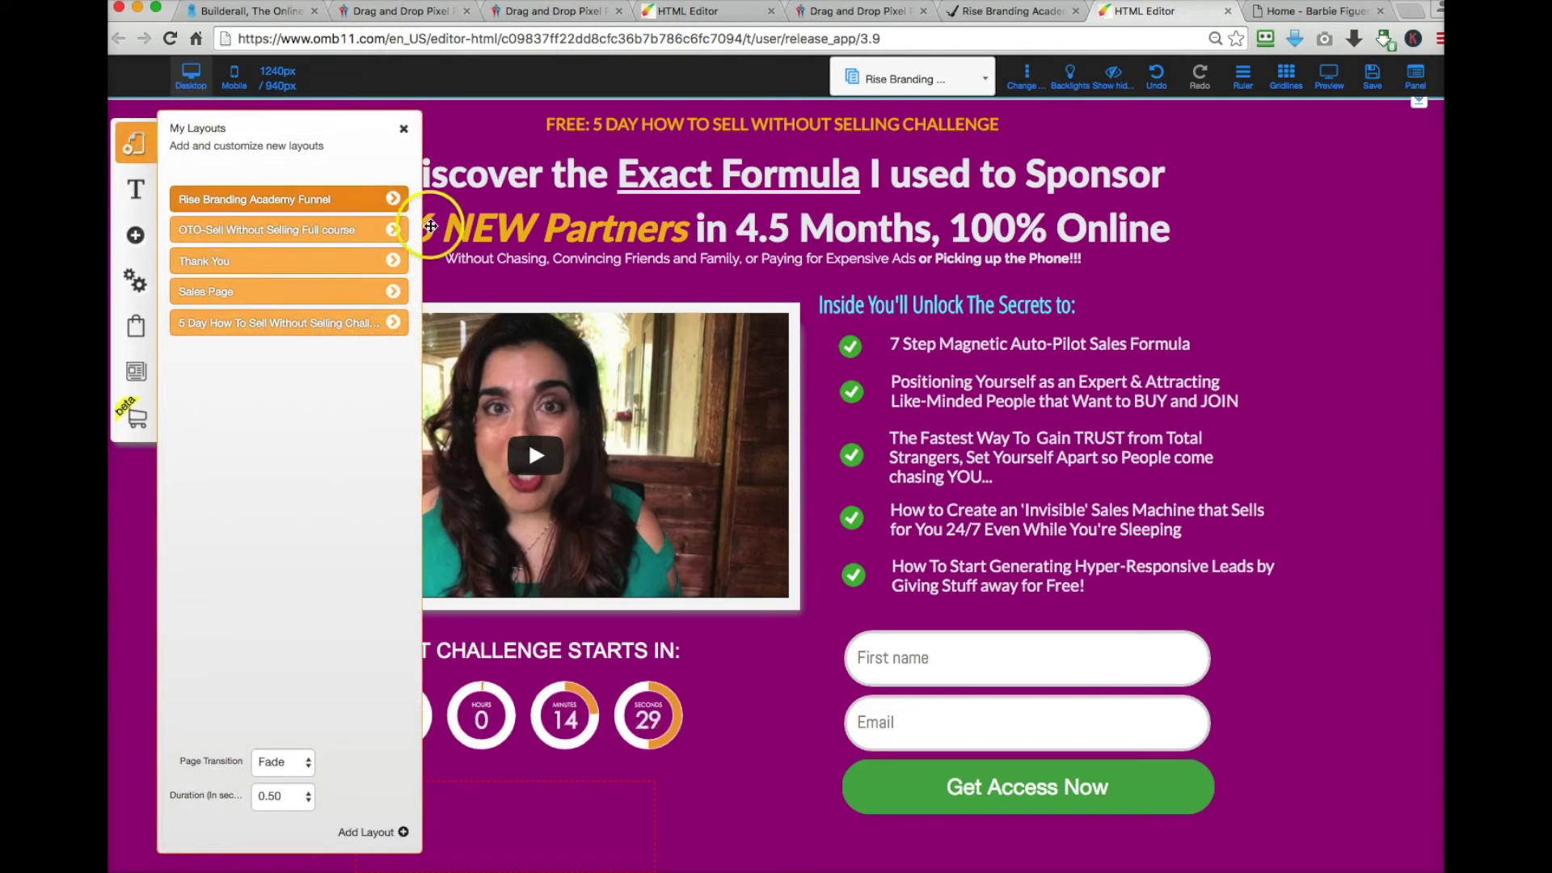
click(393, 322)
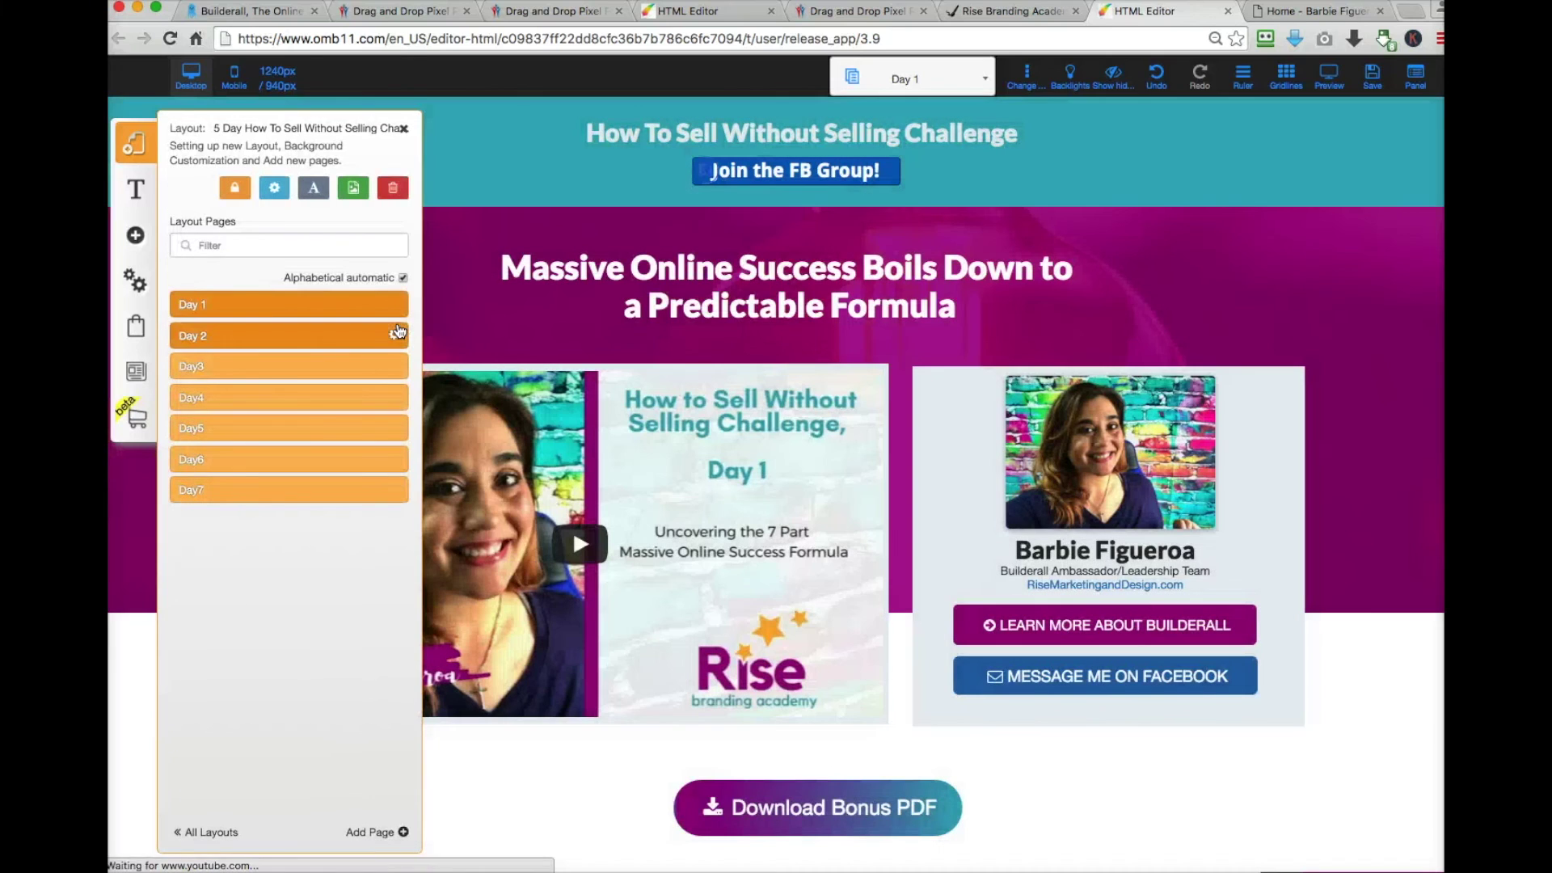
click(393, 305)
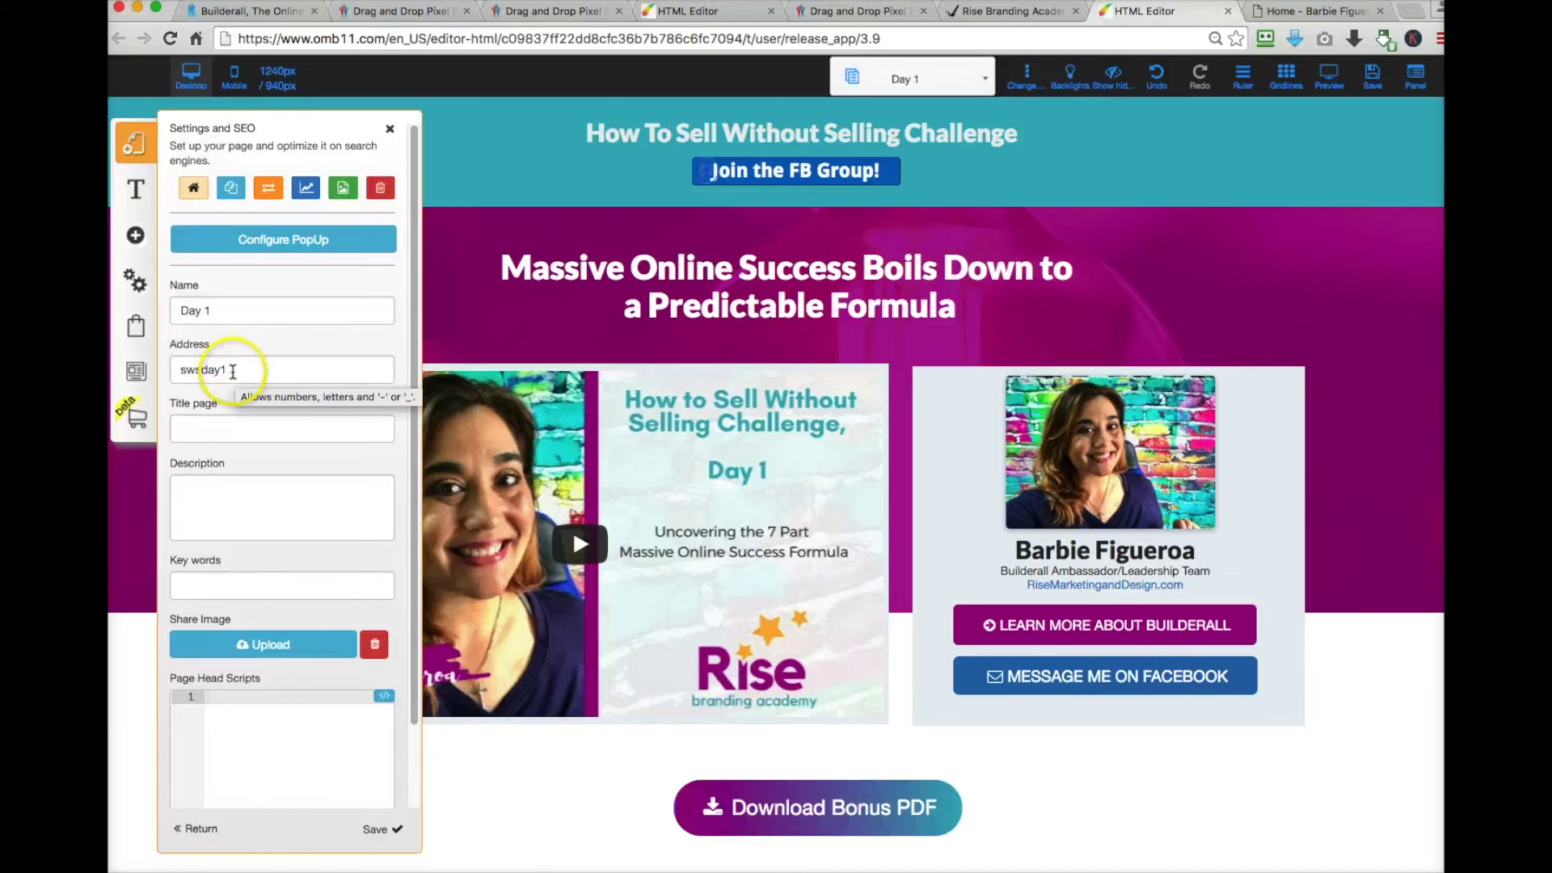
Highlight the Day 1 page's address in its settings, and search the My sites list for "sws".
drag(242, 369, 172, 364)
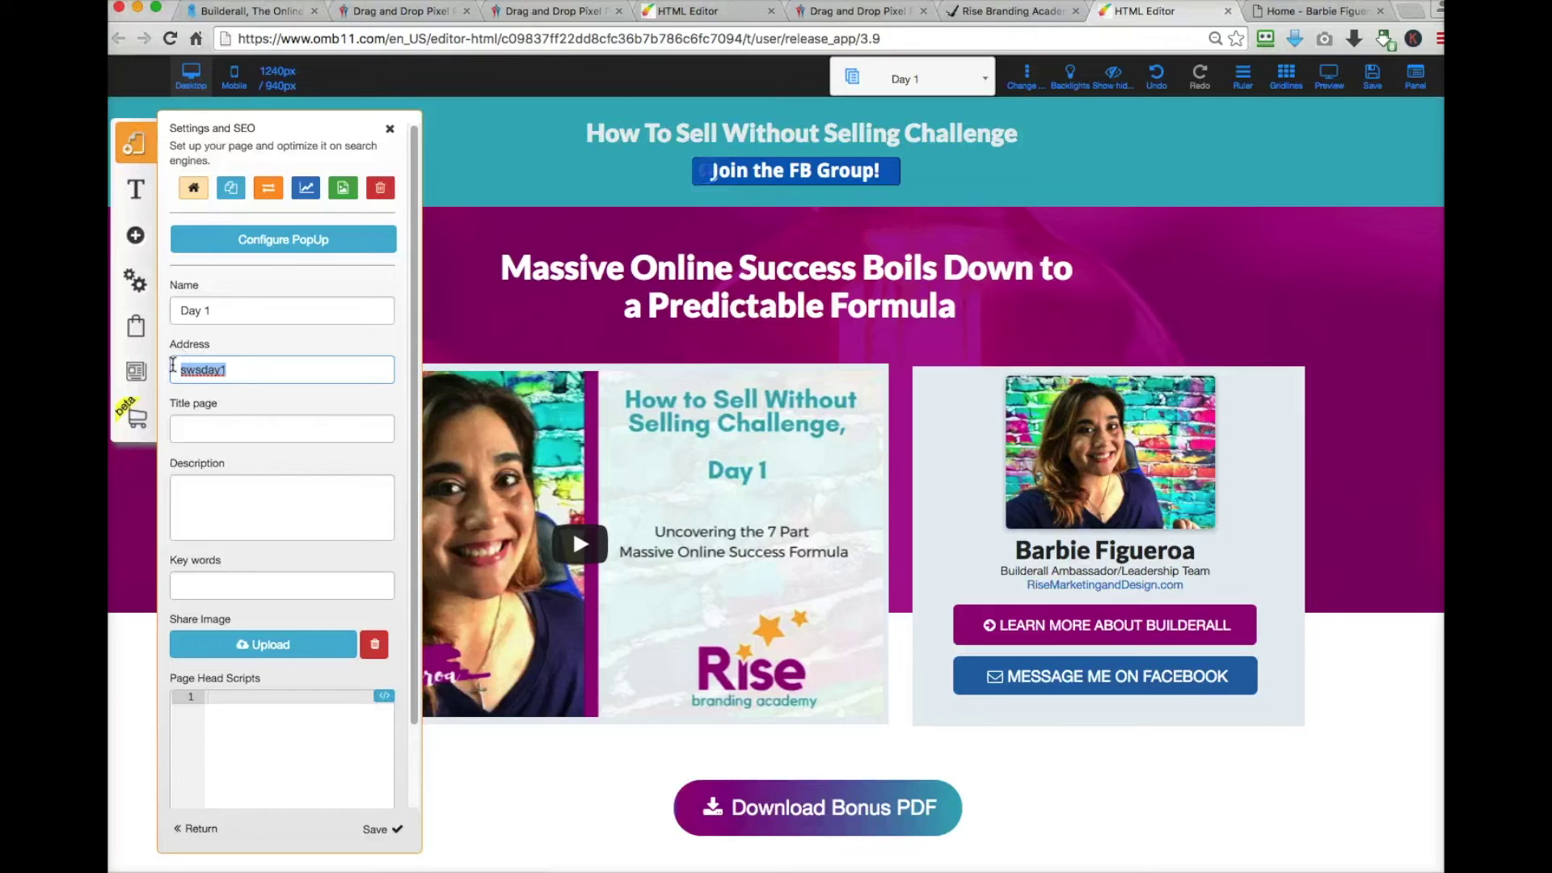
click(840, 12)
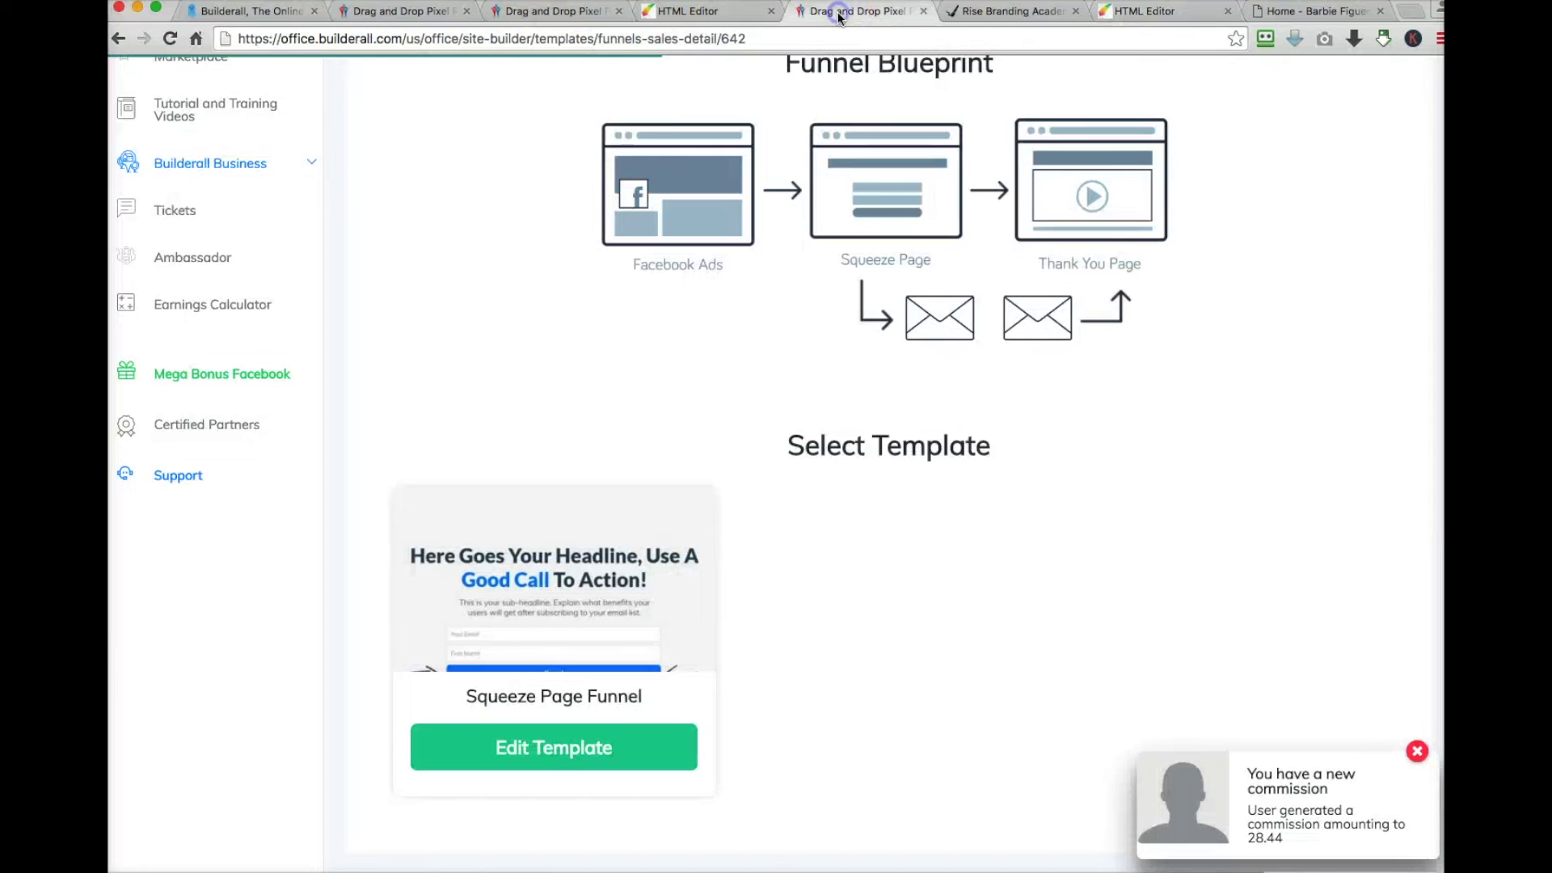
click(574, 13)
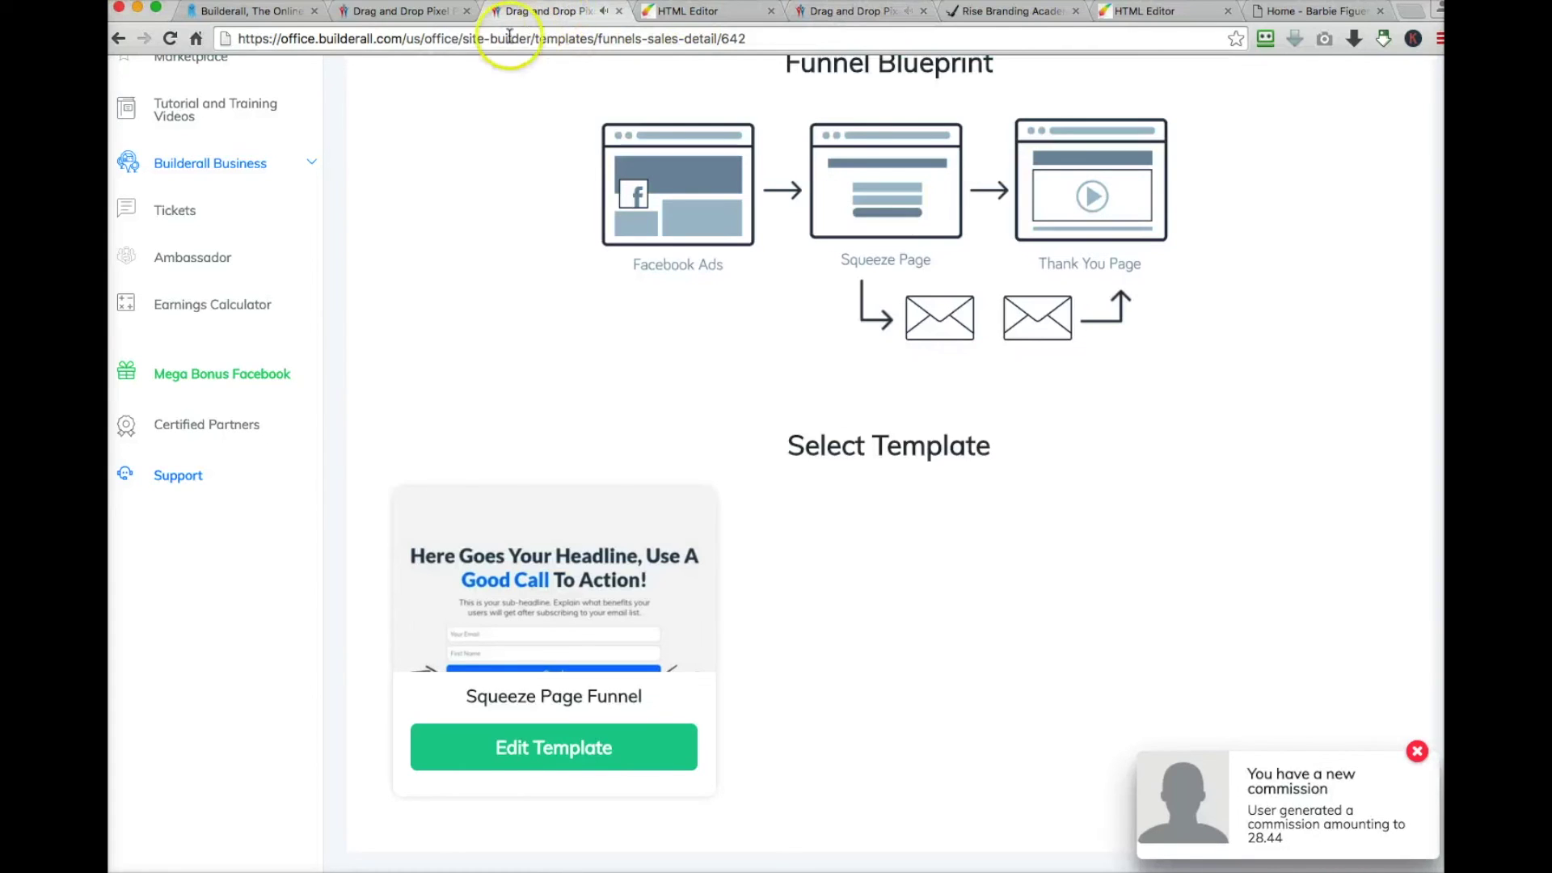
click(410, 14)
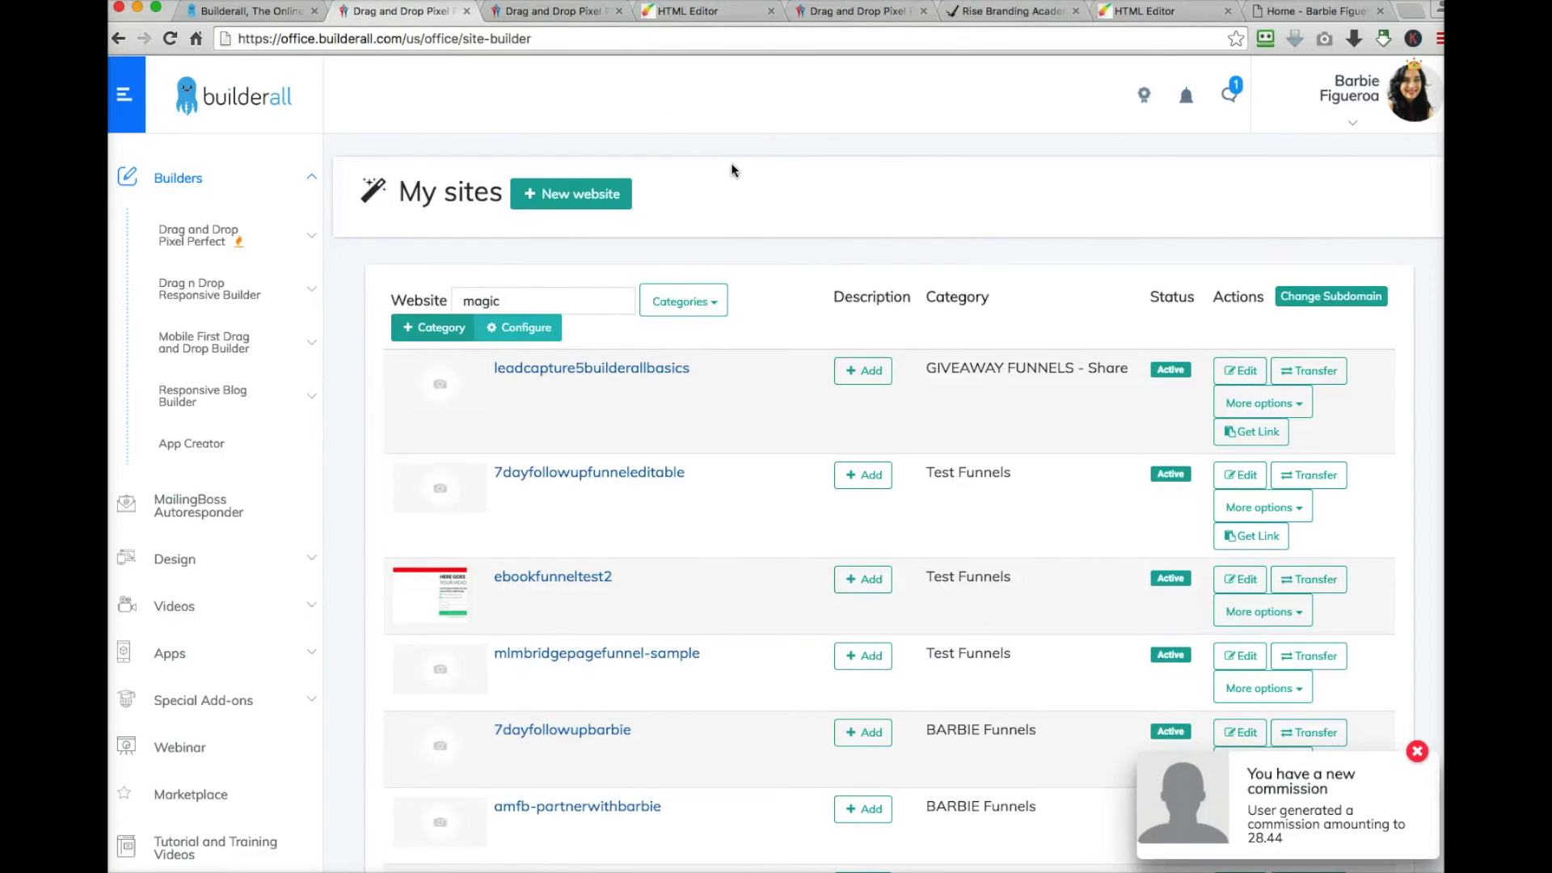
drag(536, 305, 439, 298)
text(sws)
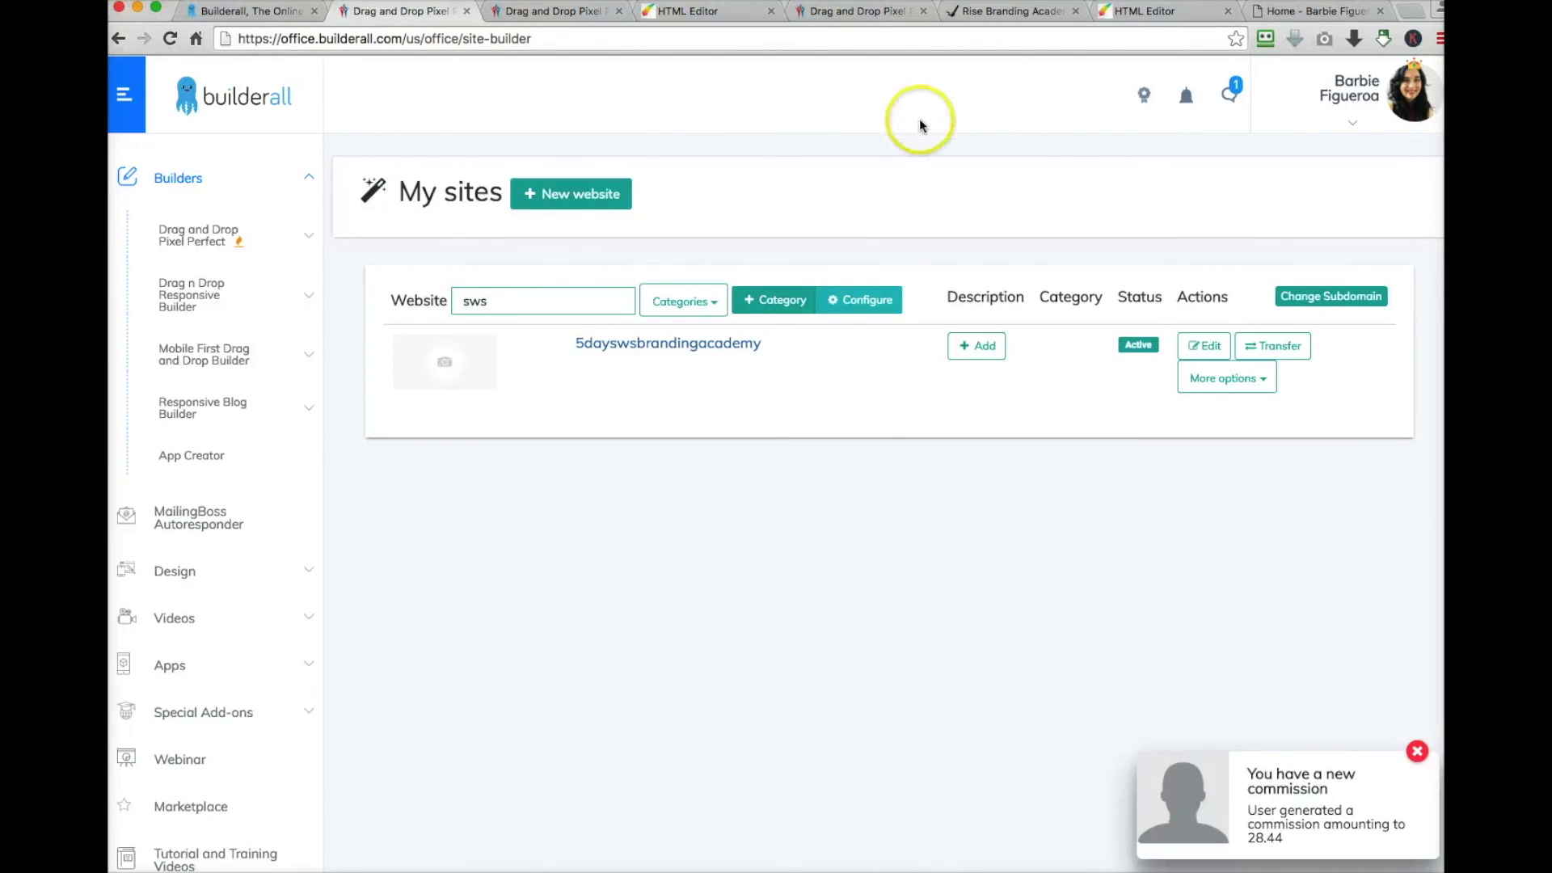
Open the live 5dayswsbrandingacademy site at its /swsday1 page address and pause the video there.
click(722, 354)
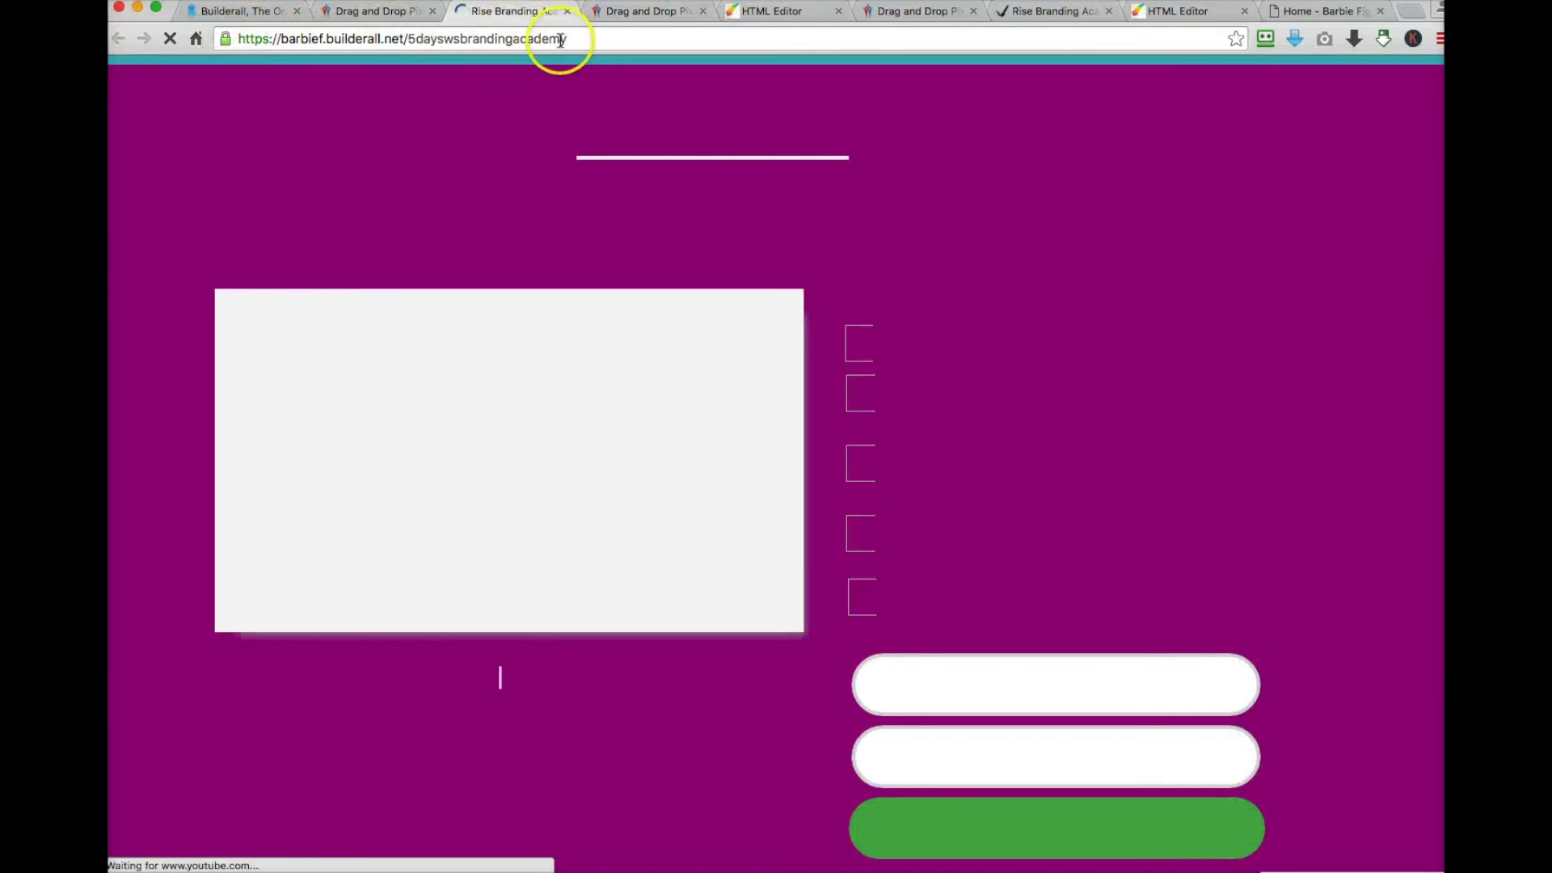
click(593, 36)
click(593, 37)
text(/)
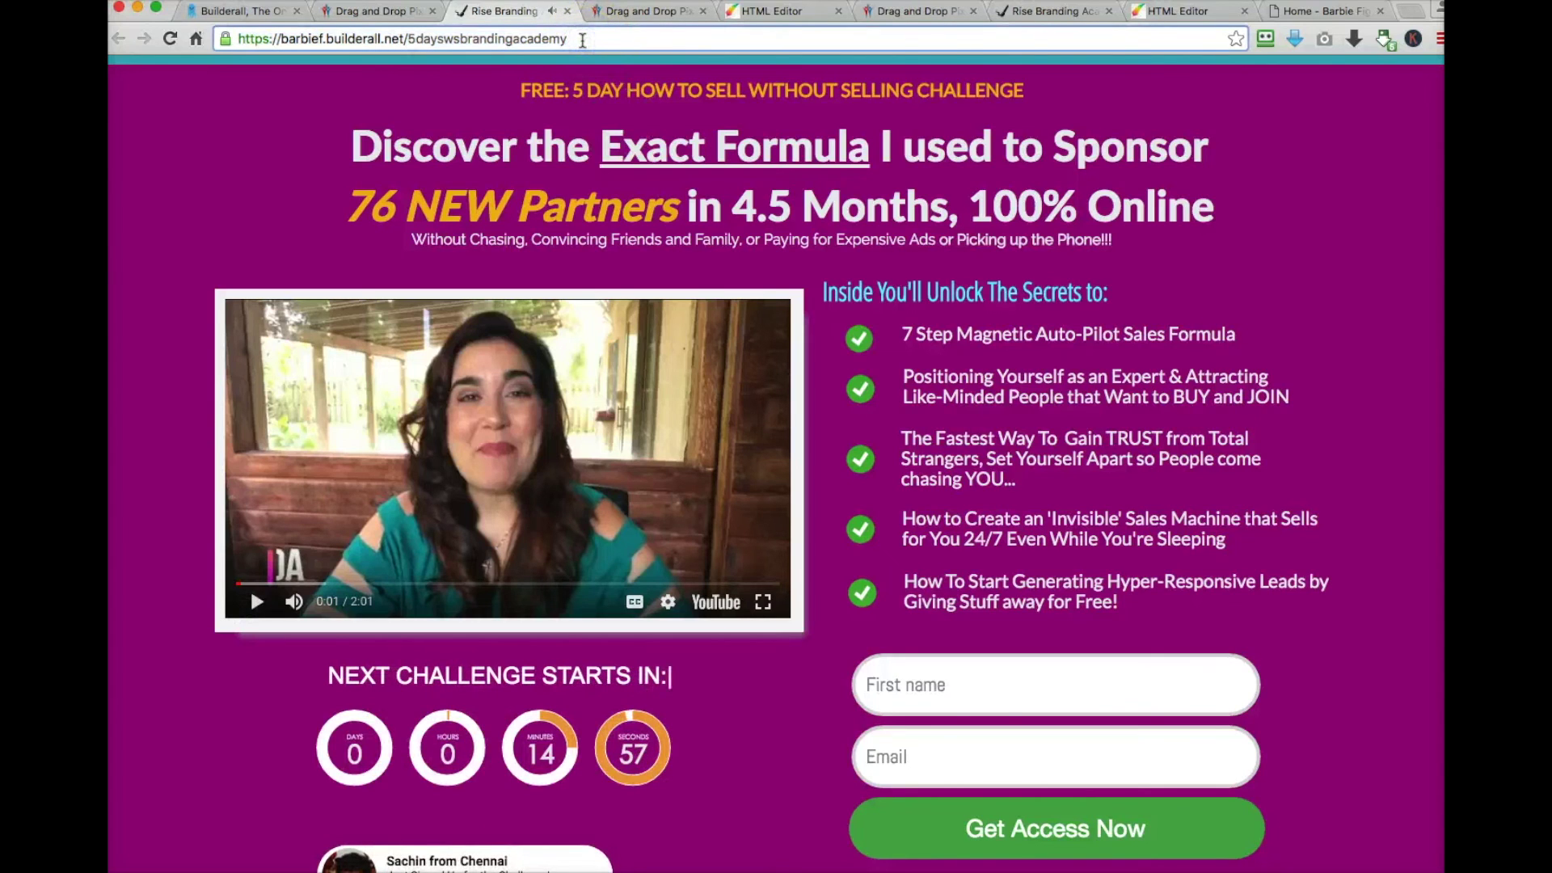
text(swsday1)
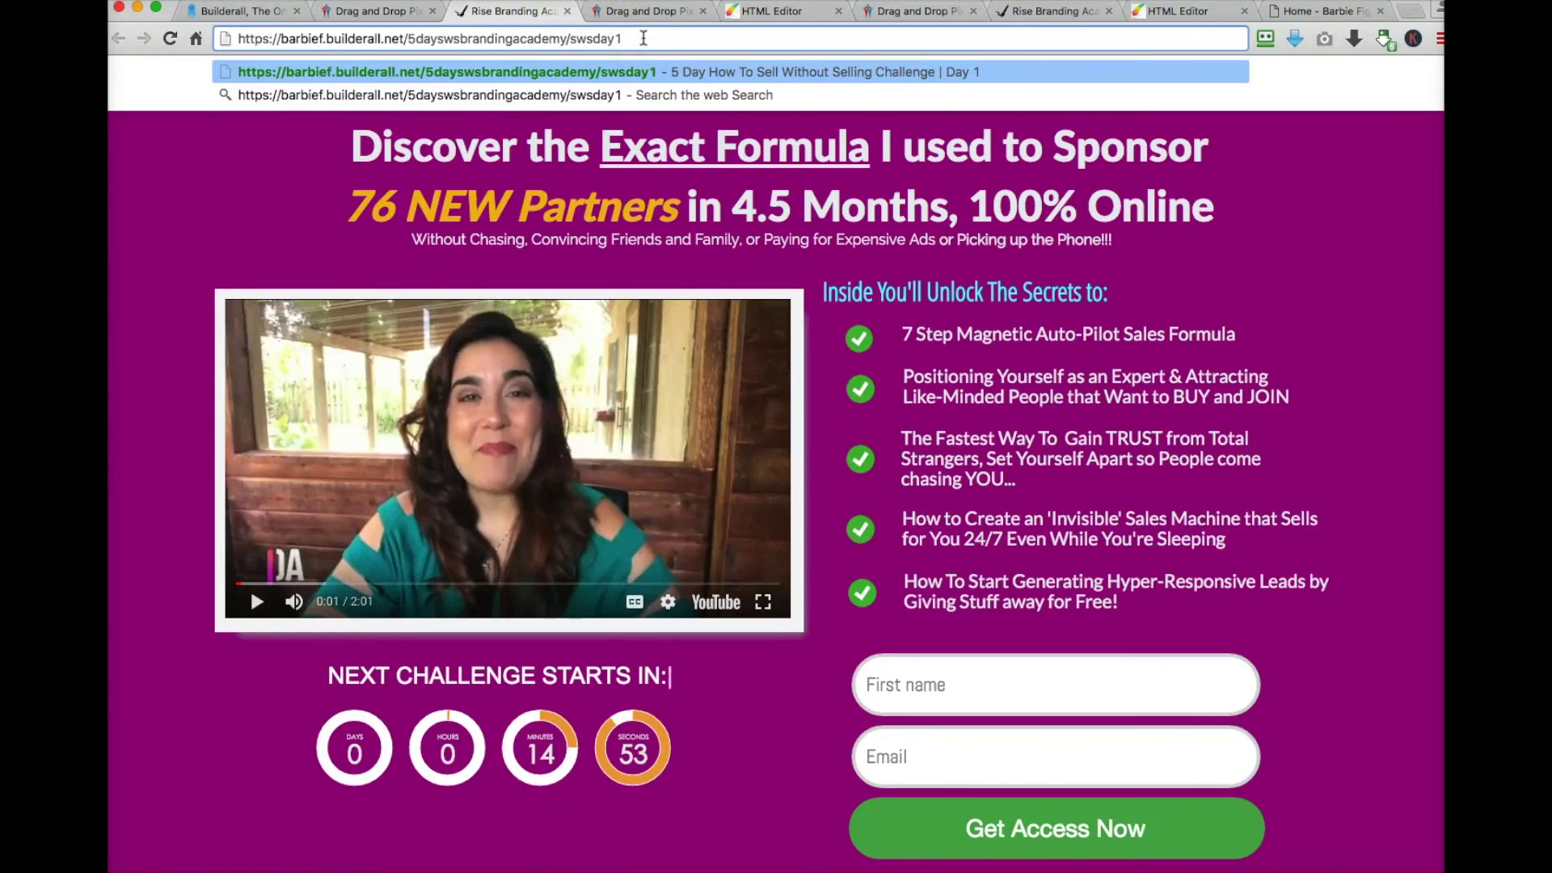
key(Return)
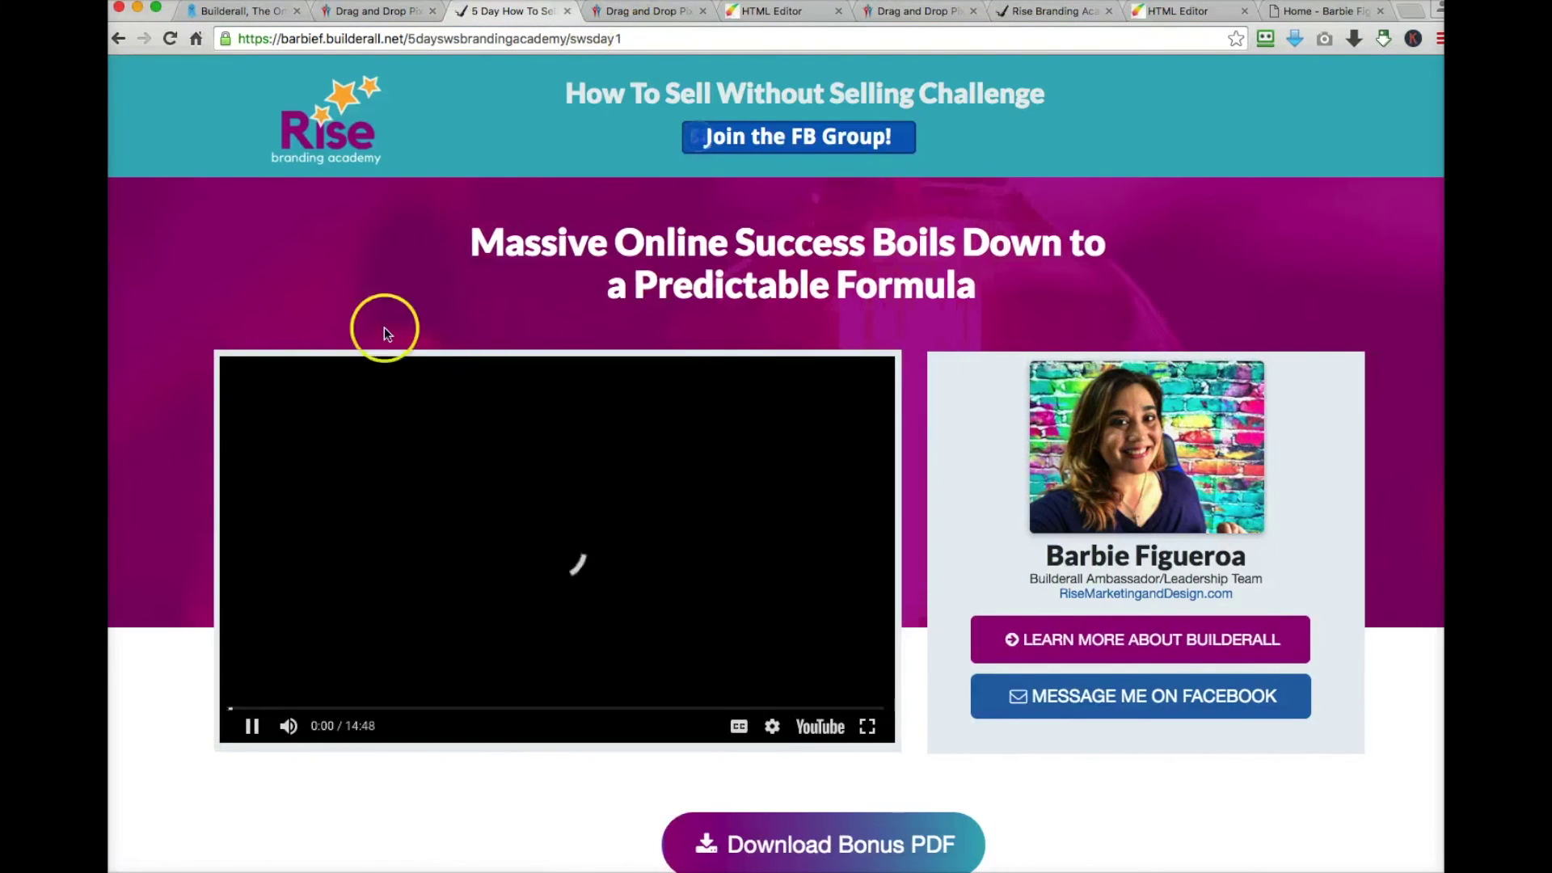
click(250, 726)
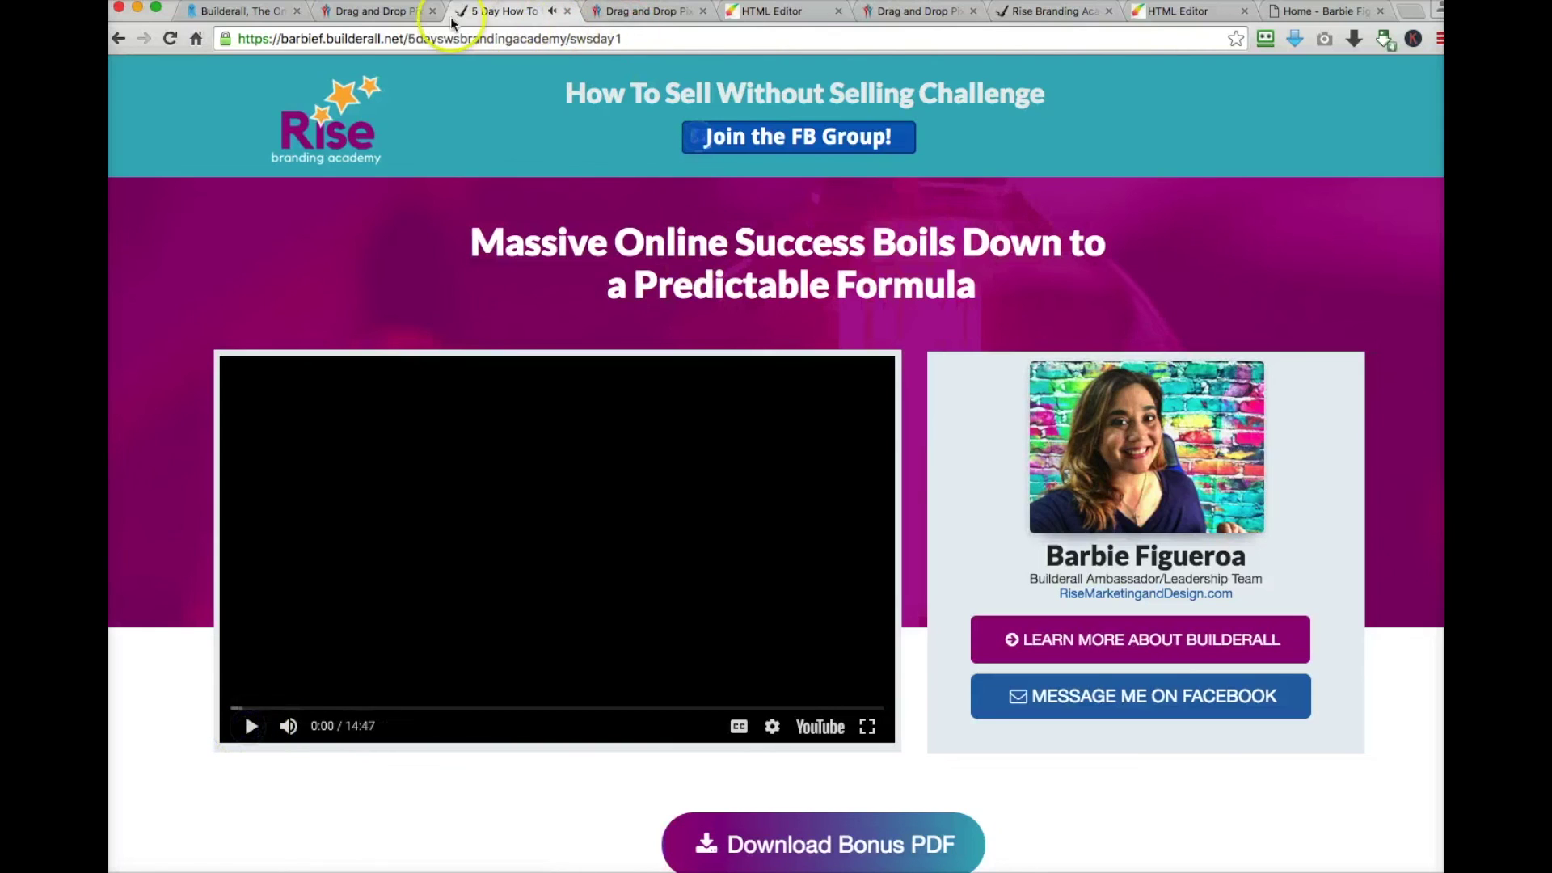
Compare the site name in My sites and the Day 1 address setting with the live page's URL.
click(408, 12)
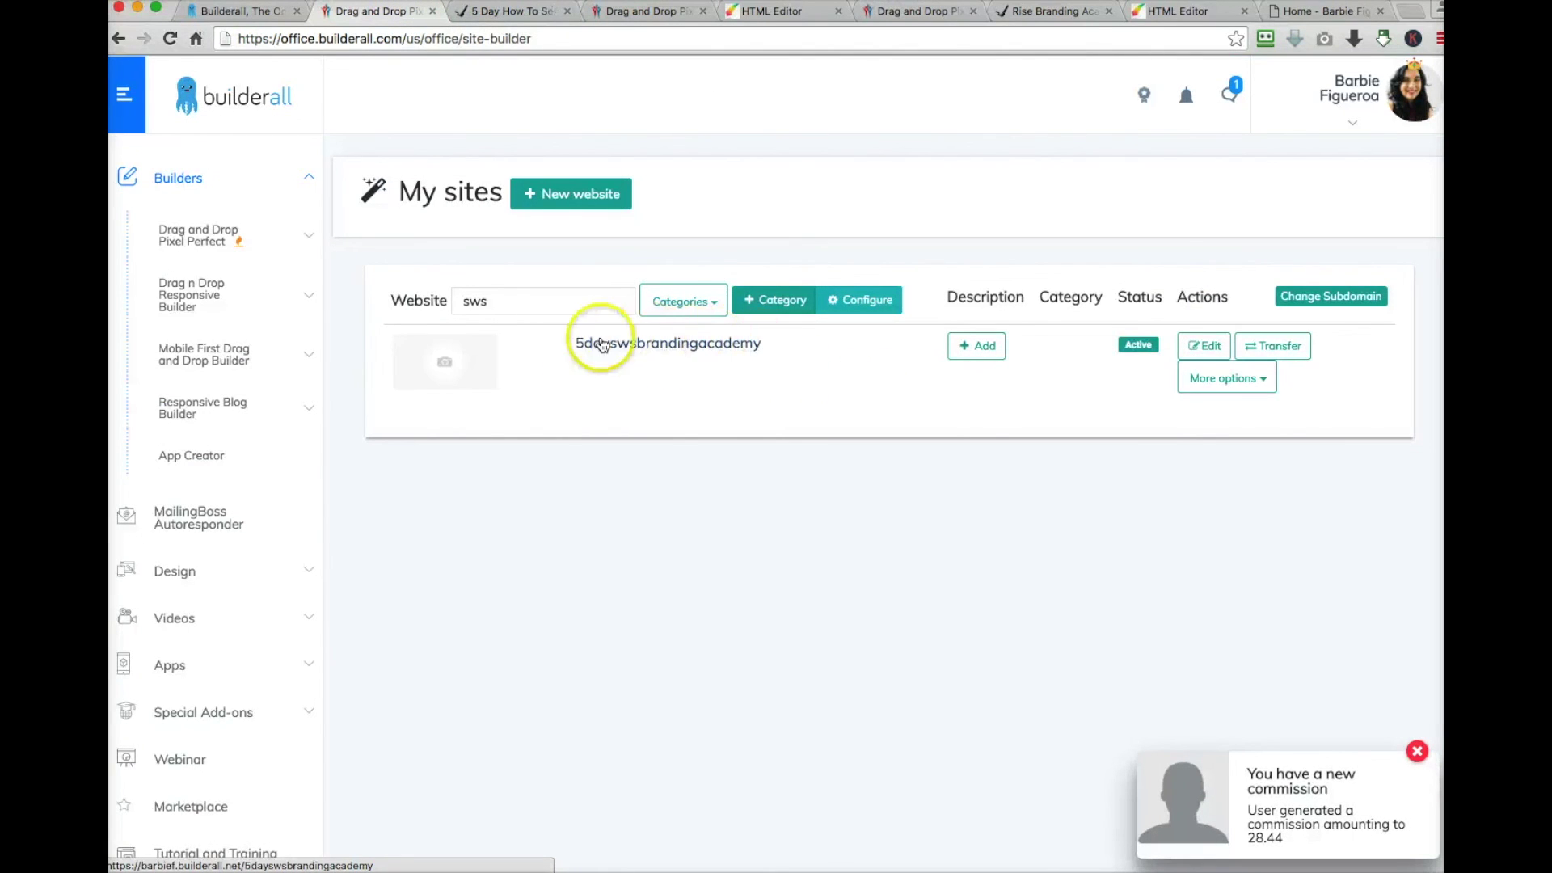
click(1180, 11)
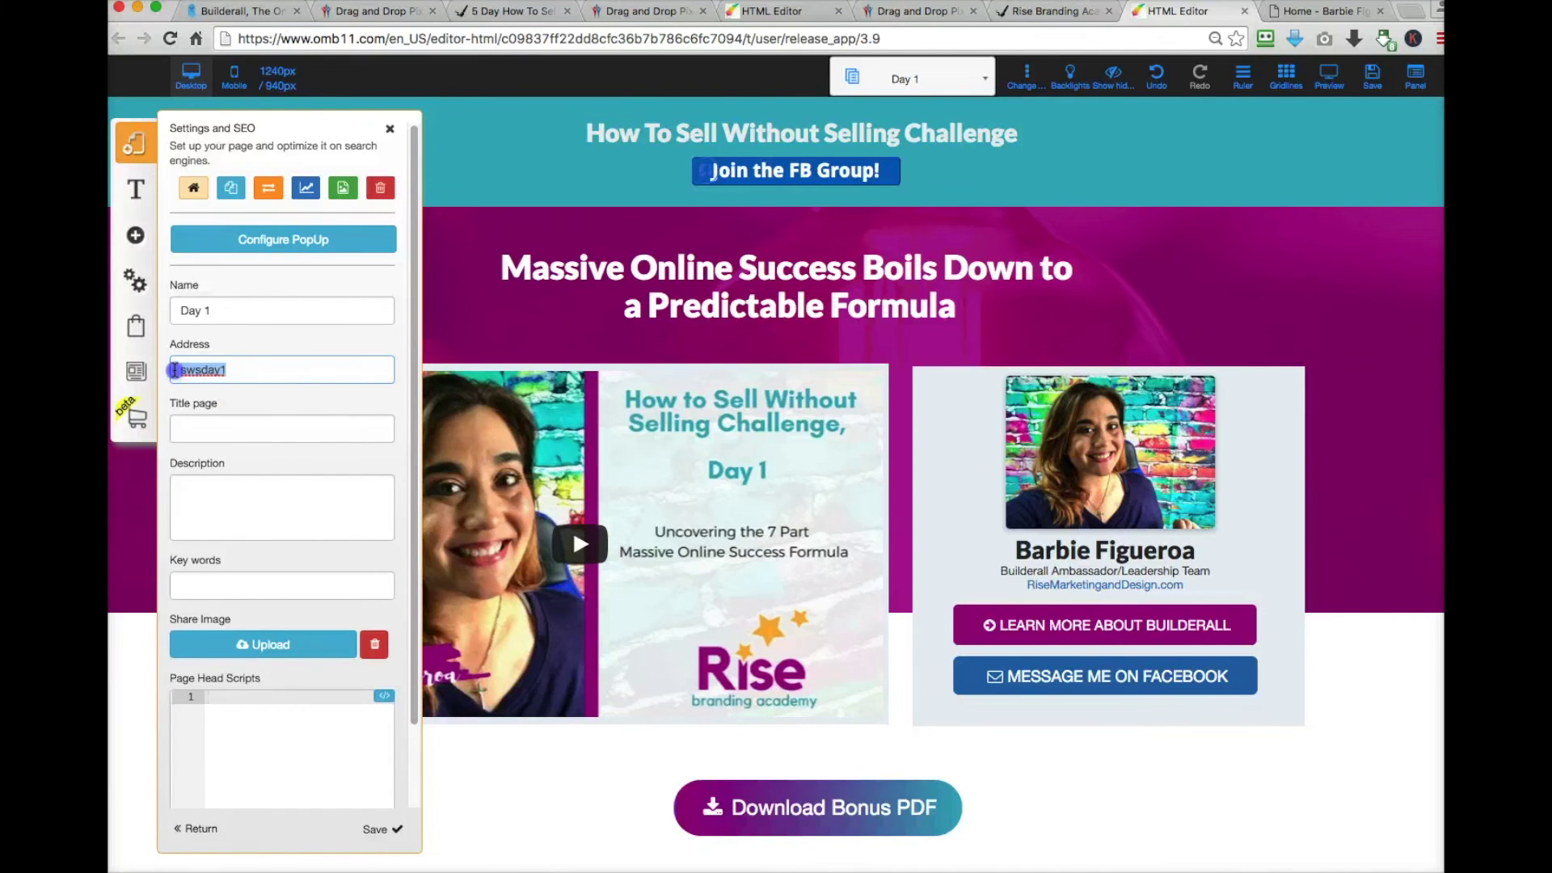
click(527, 11)
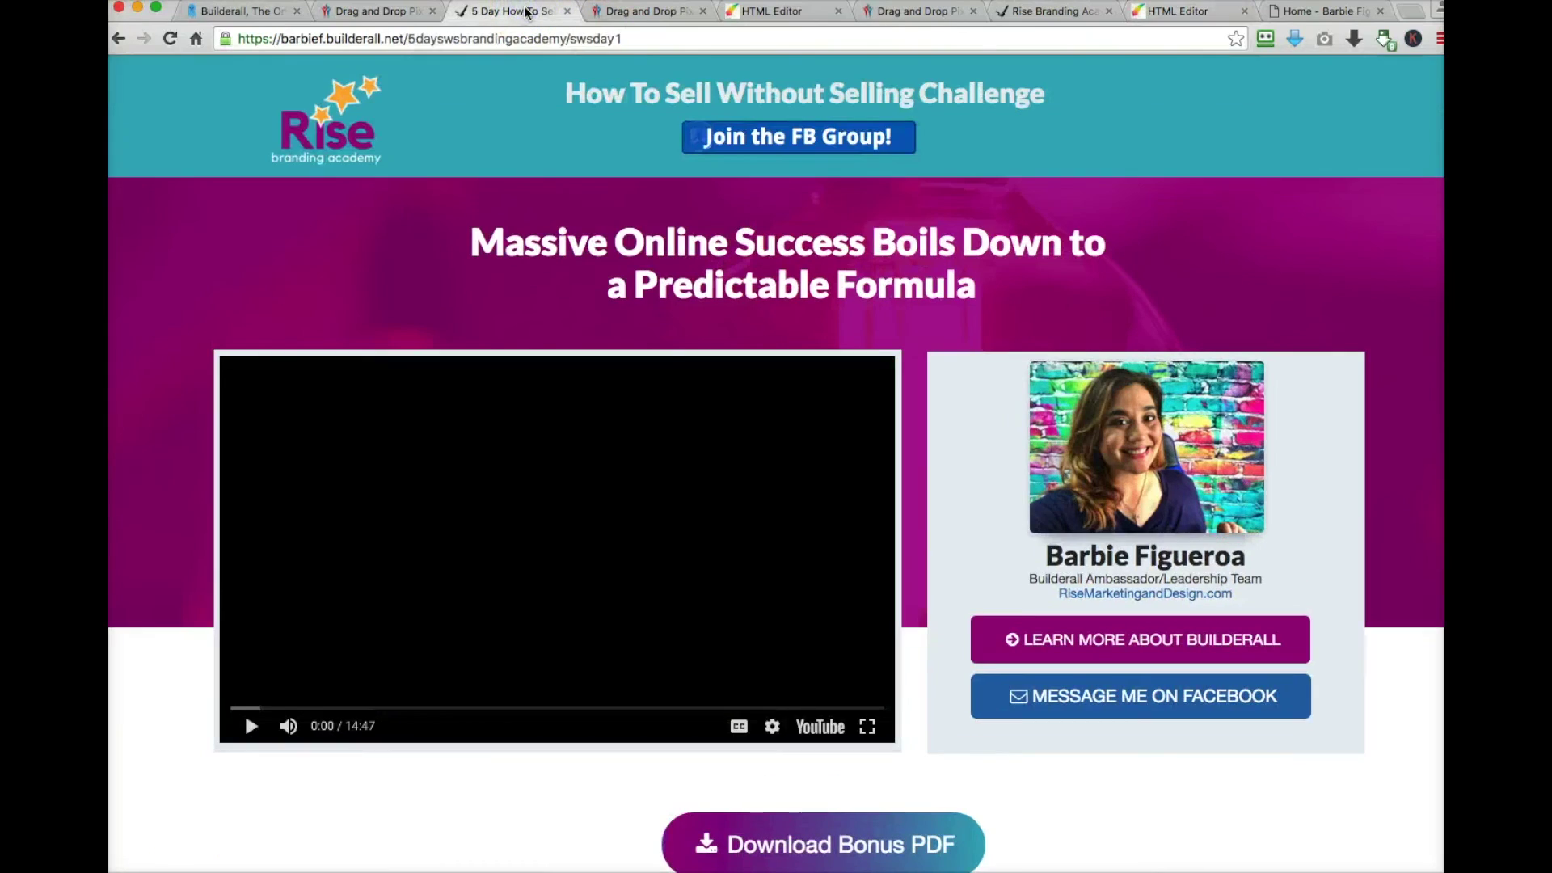
click(675, 38)
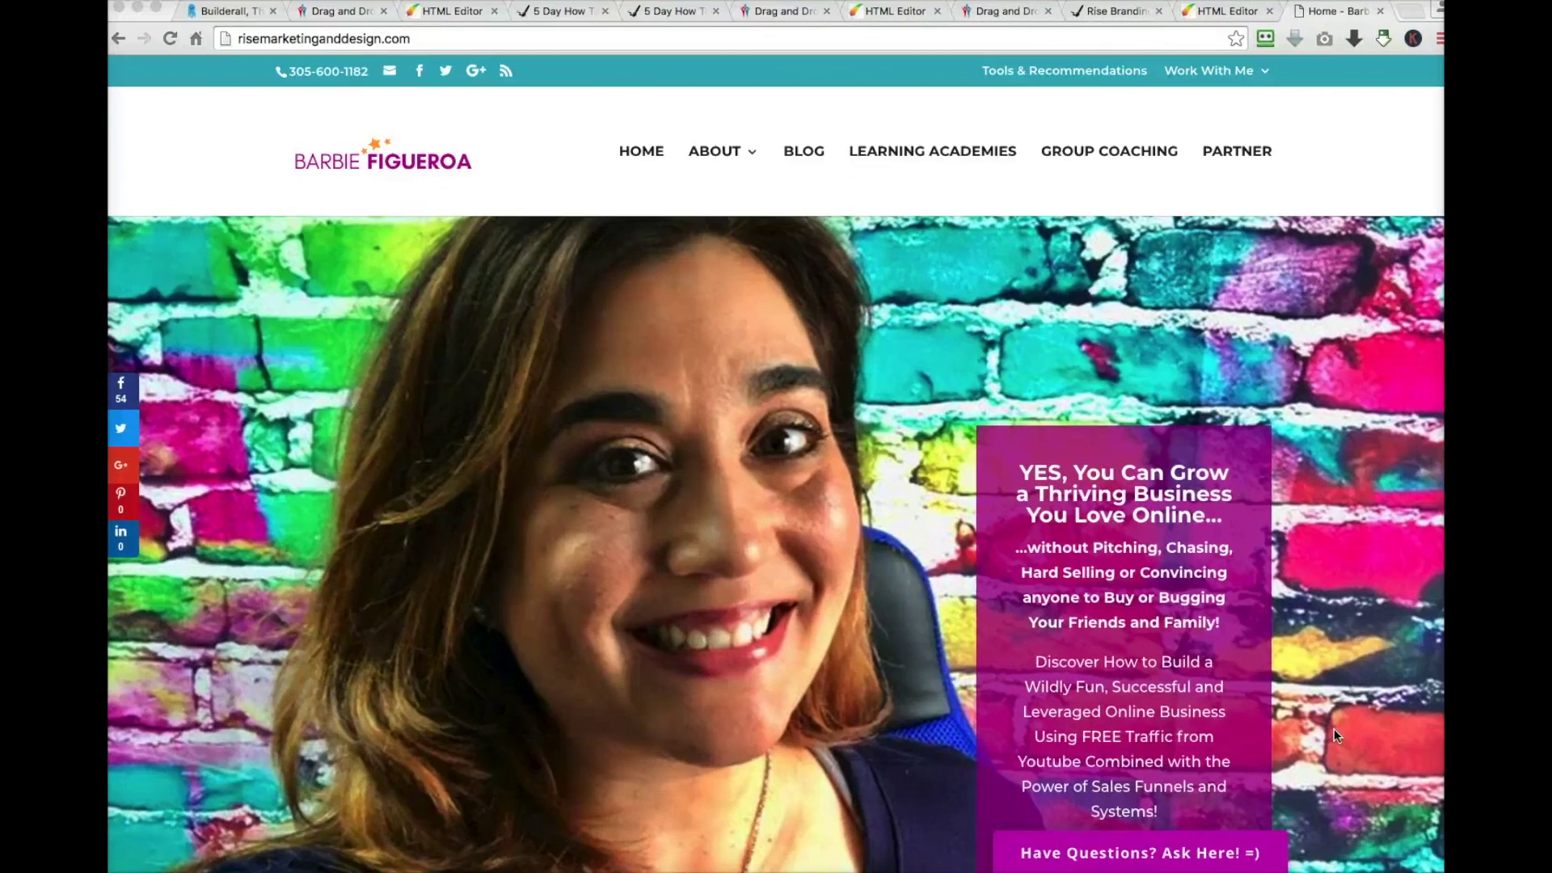